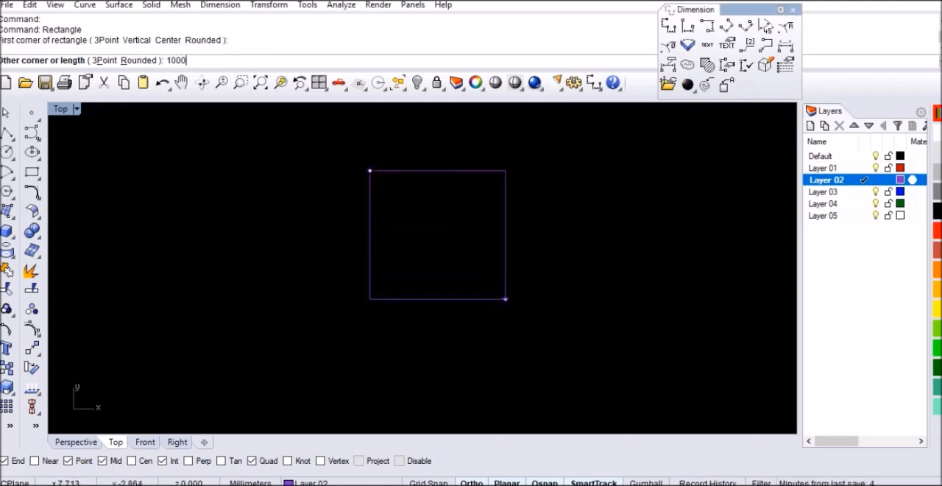
Step: Complete the rectangle at 1000 mm long and 2000 mm wide, and fit it in the view
key(Return)
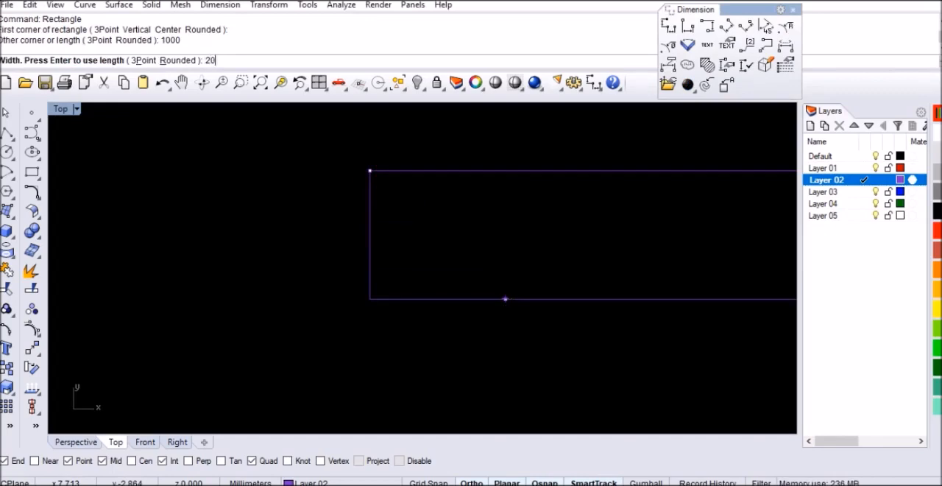
key(Return)
scroll(309, 294, down, 3)
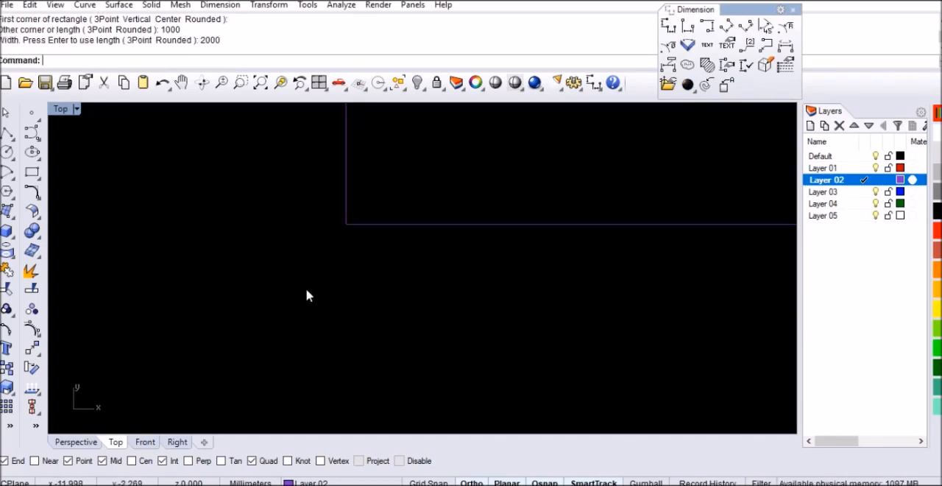
click(260, 83)
scroll(400, 237, down, 2)
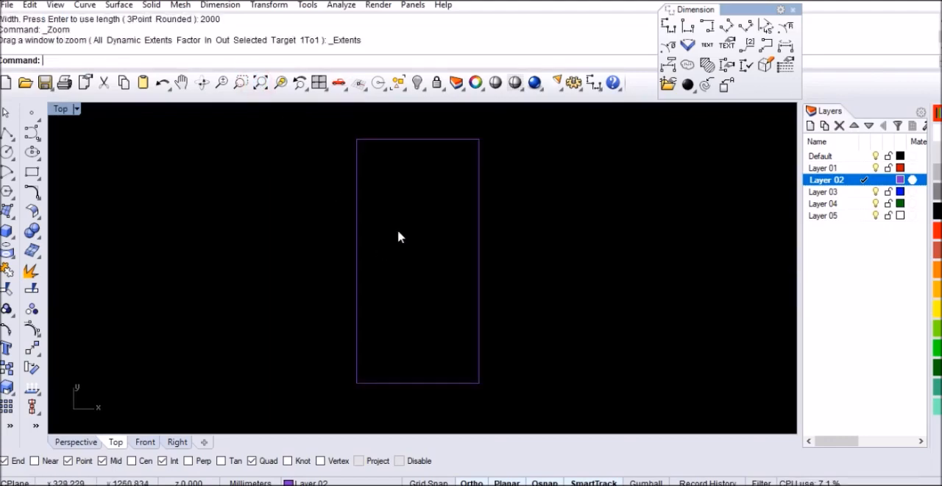
Step: Draw a vertical centre line from the midpoint of the rectangle's top edge to the midpoint of its bottom edge
key(Return)
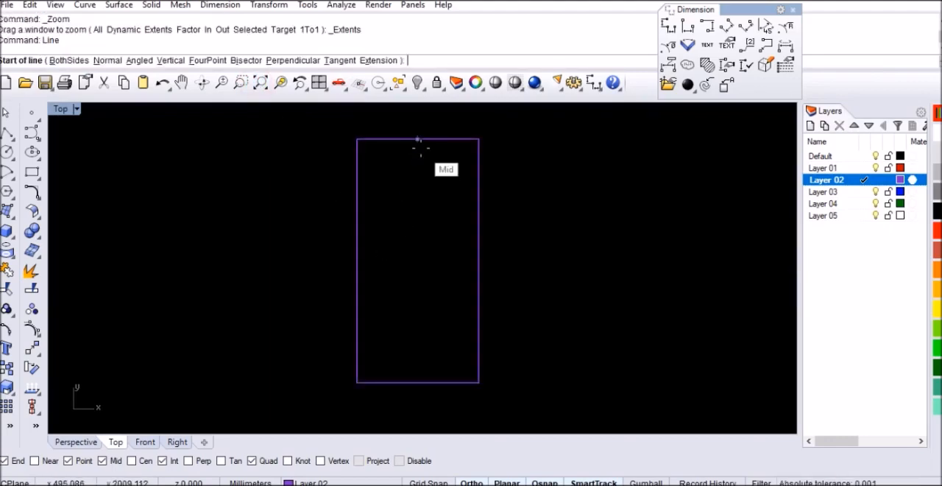
click(418, 139)
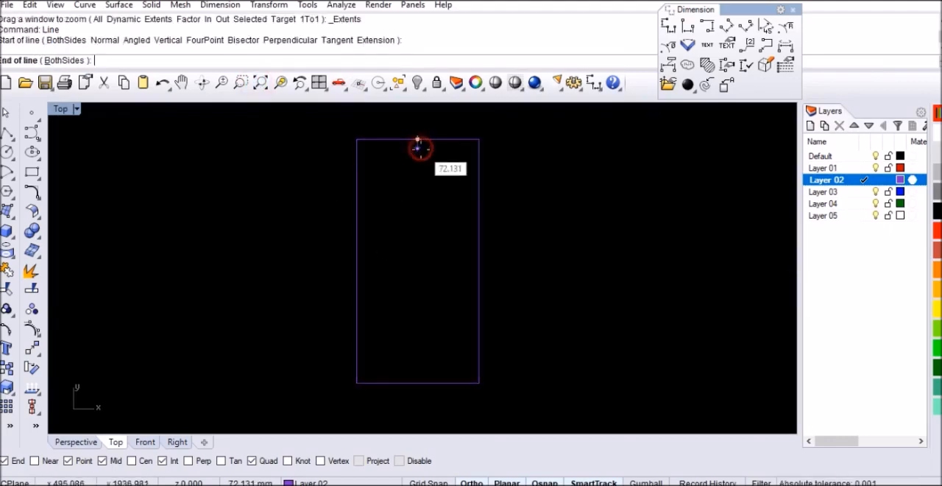
click(417, 383)
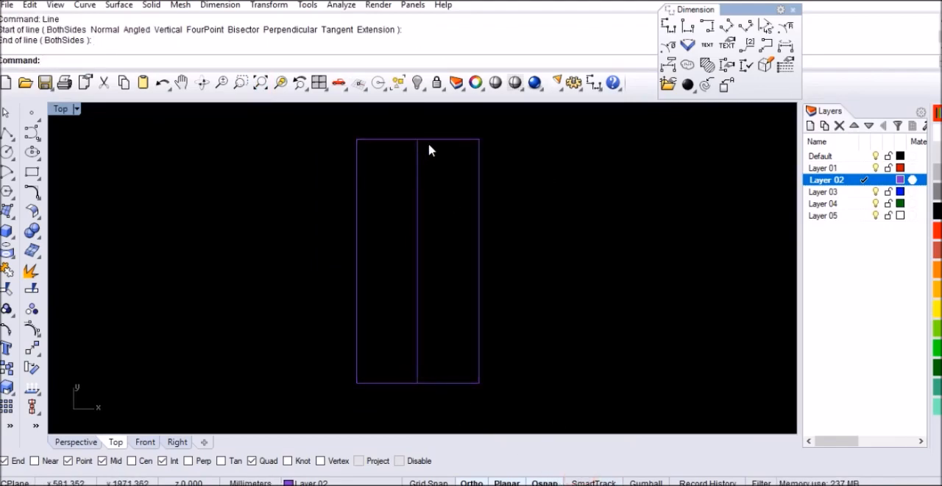
Step: Offset the vertical centre line 10 mm to both sides
click(419, 172)
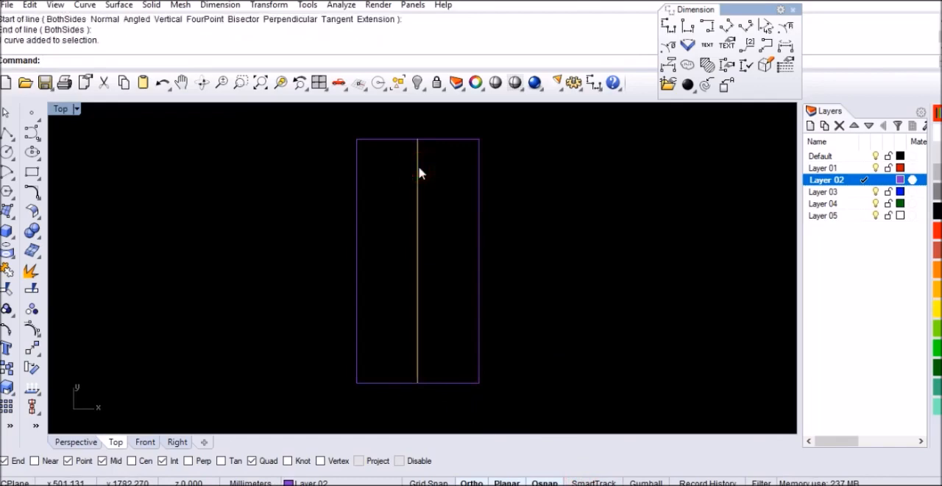
key(Return)
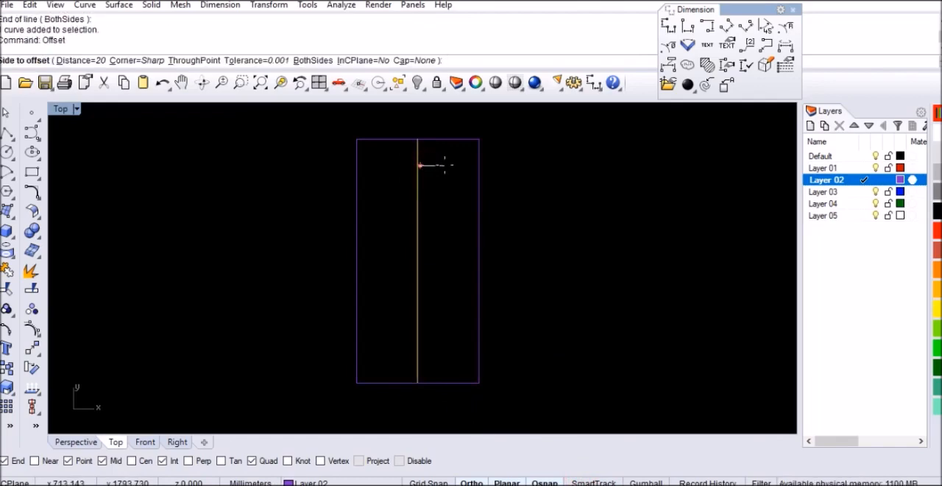
text(b)
key(Return)
text(10)
key(Return)
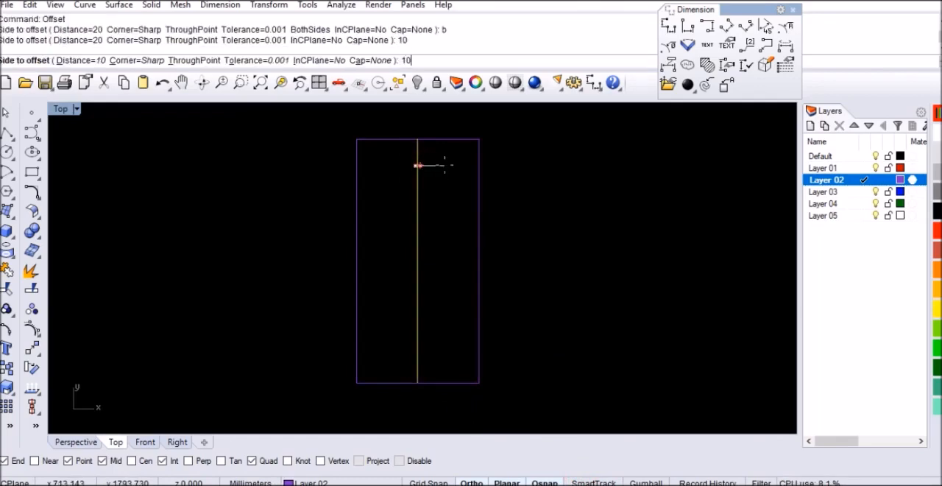
click(451, 168)
scroll(418, 145, up, 2)
scroll(418, 145, up, 3)
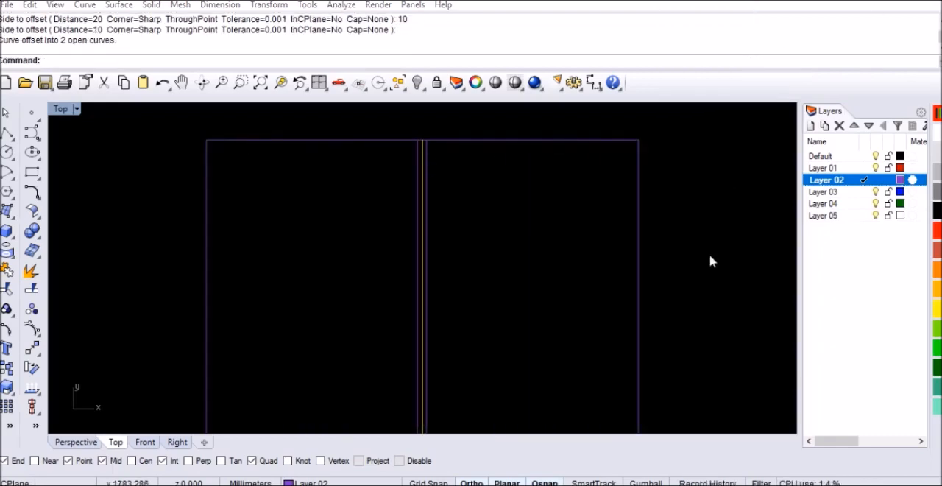
click(694, 269)
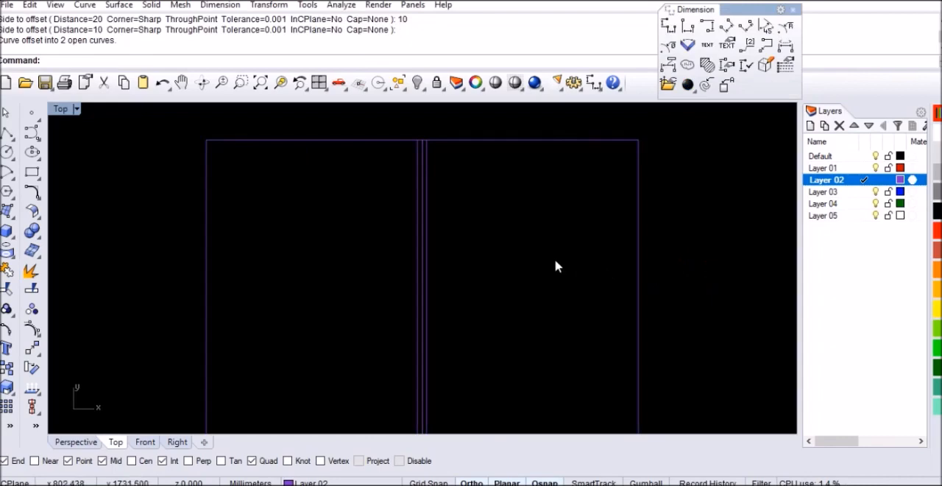
Step: Draw a line along the rectangle's top edge from its right corner to the end of the offset line right of centre
text(L)
key(Return)
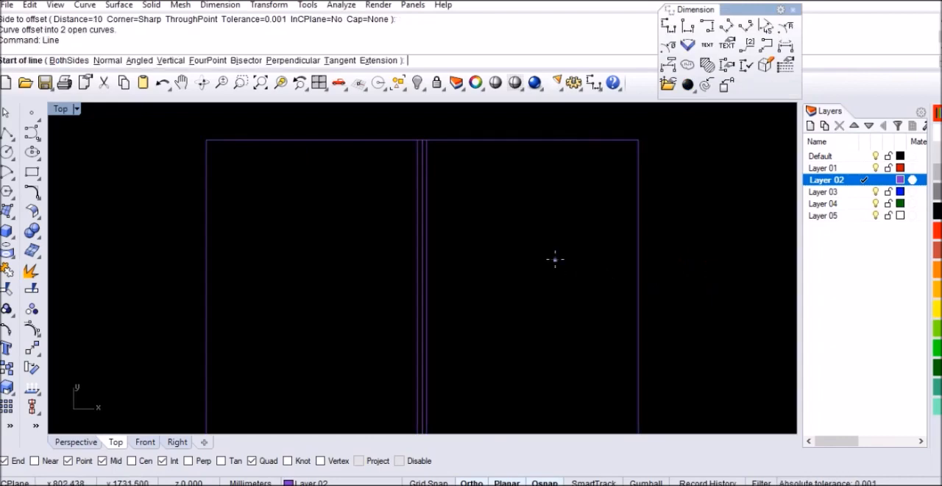
click(638, 140)
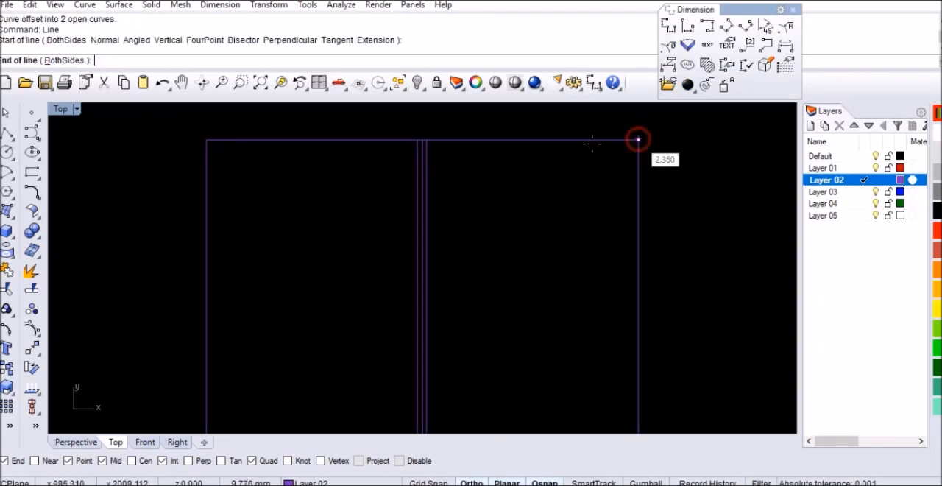
click(432, 140)
Step: Move the new horizontal line 540 mm straight down inside the right half of the rectangle
click(468, 141)
click(506, 189)
text(M)
key(Return)
click(699, 187)
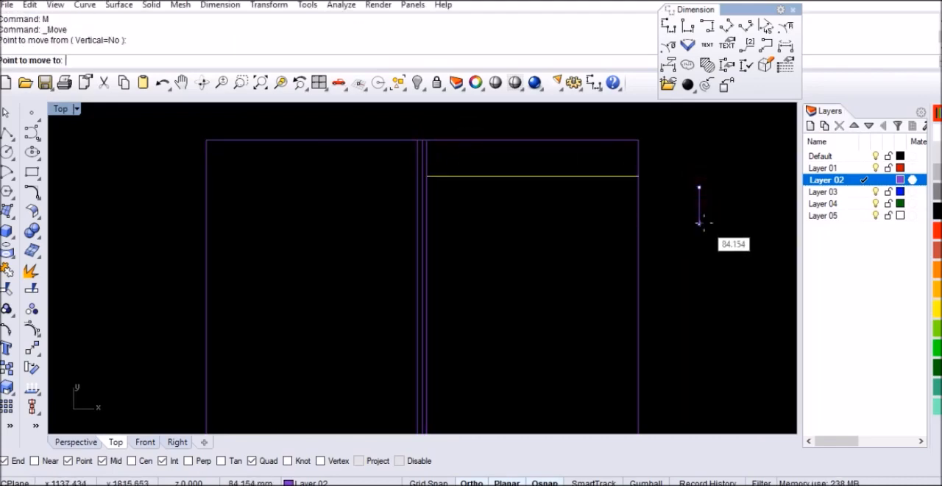
text(540)
key(Return)
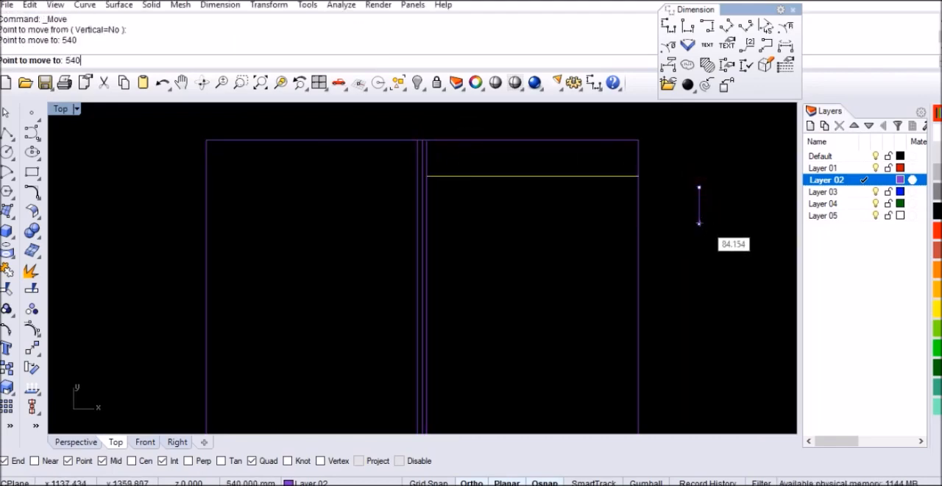
click(705, 290)
Step: Copy the horizontal line 20 mm straight down to form the first divider in the right column
scroll(568, 177, down, 2)
scroll(620, 315, up, 1)
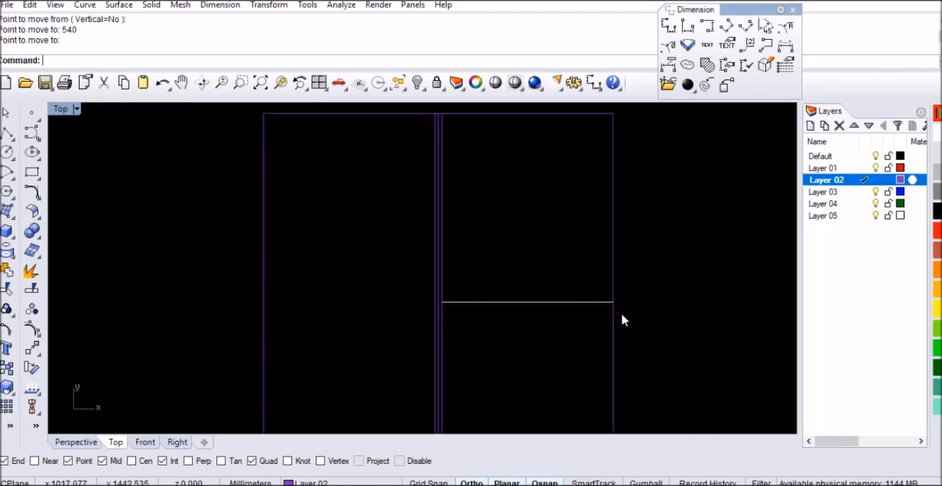
text(Copy)
key(Return)
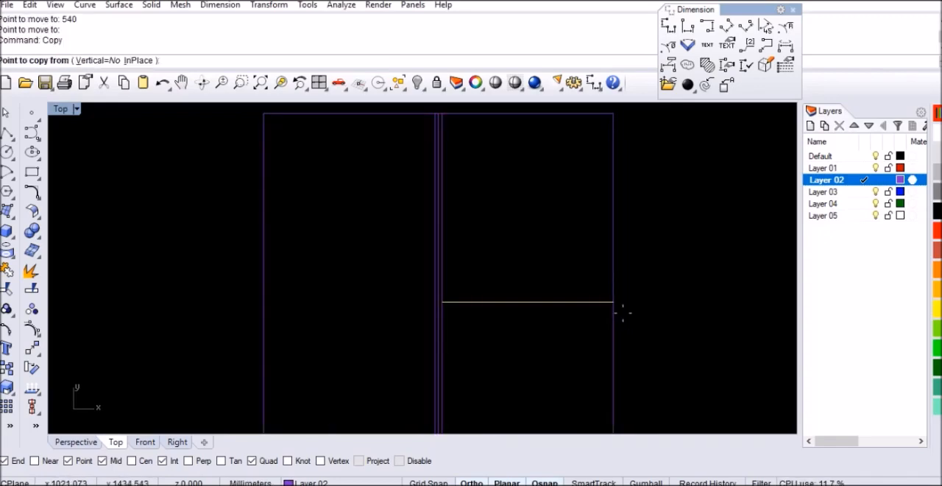
click(665, 275)
text(20)
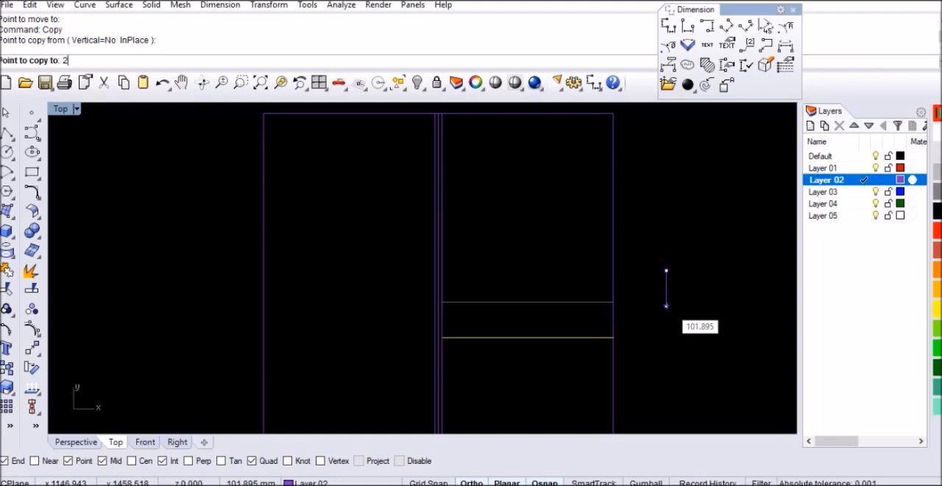
key(Return)
click(665, 332)
scroll(574, 193, down, 1)
key(Return)
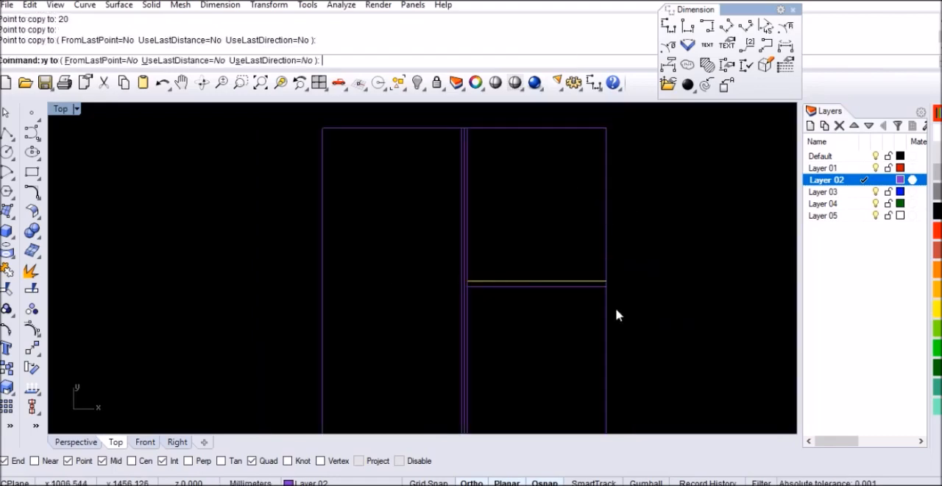
Step: Copy the first divider's lower line 530 mm straight down
scroll(615, 305, up, 2)
click(594, 268)
key(Return)
click(637, 248)
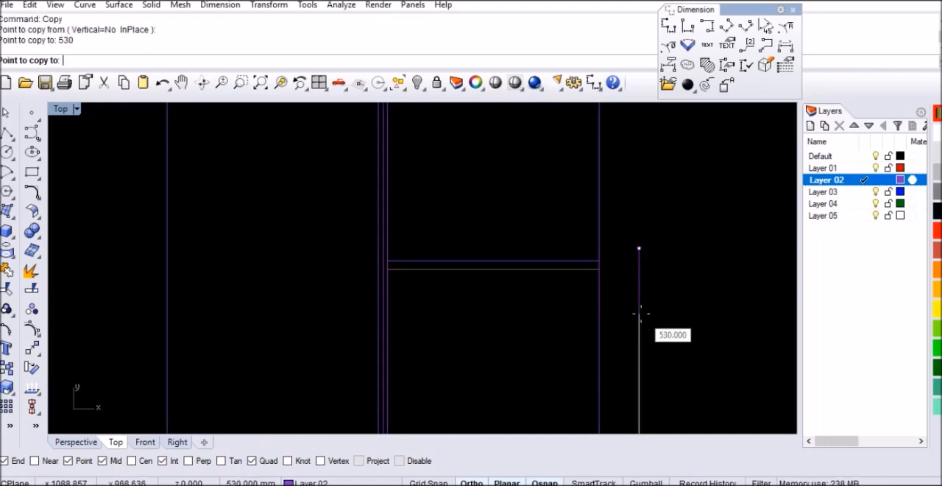
key(Return)
click(637, 310)
scroll(570, 221, down, 2)
key(Return)
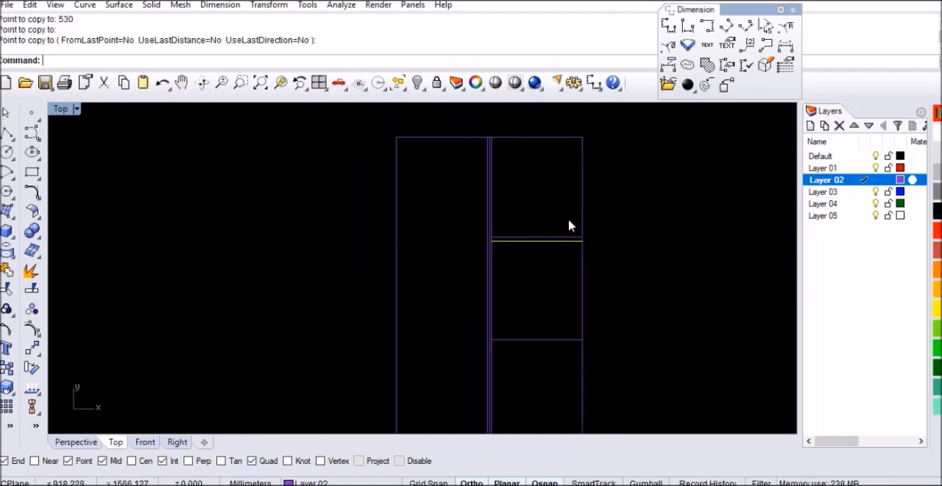
Step: Copy the lowest horizontal line in the right column 20 mm down to complete the second divider
scroll(568, 221, down, 1)
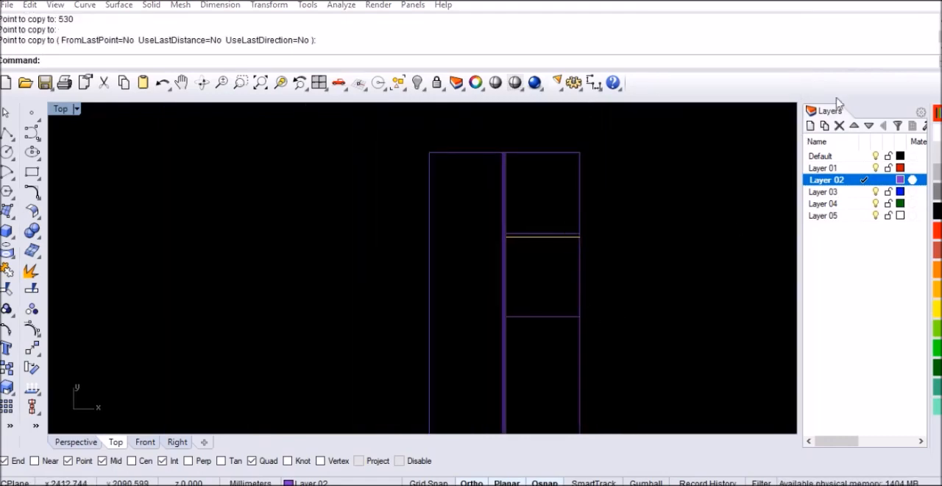
scroll(594, 220, down, 2)
scroll(600, 320, up, 3)
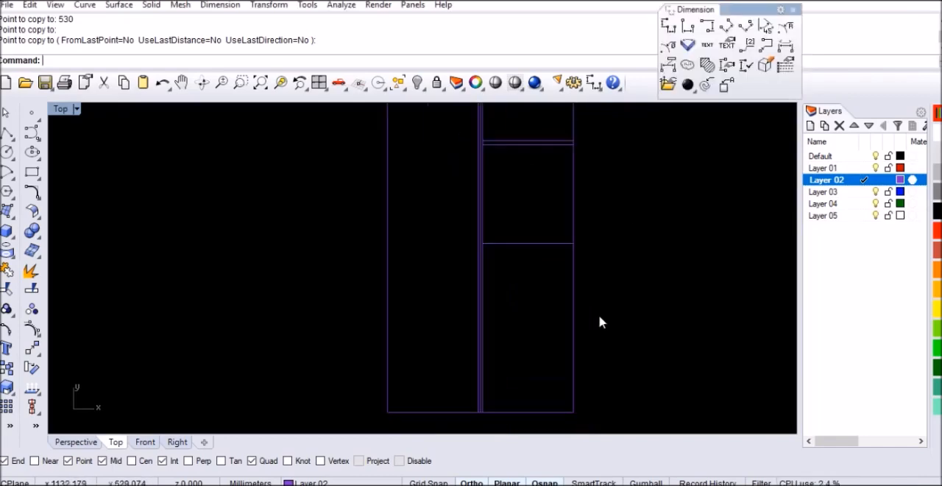
scroll(597, 272, up, 1)
click(562, 239)
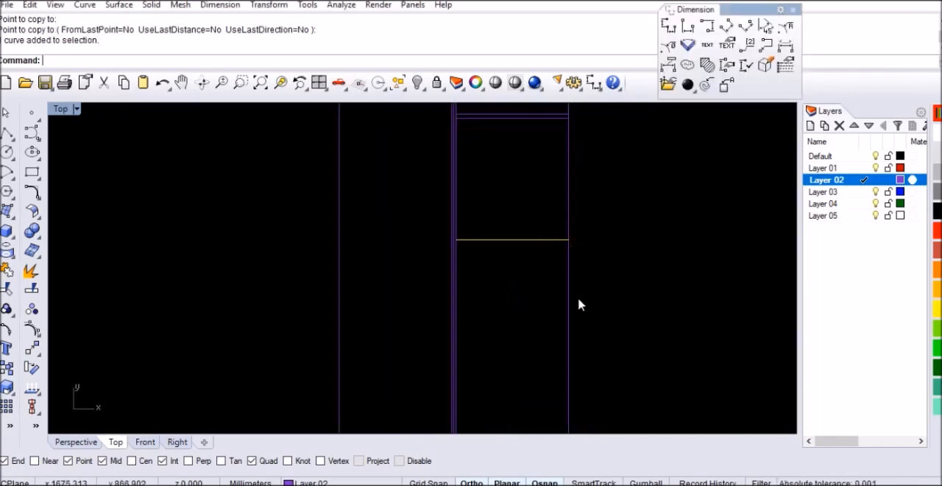
click(6, 367)
click(665, 216)
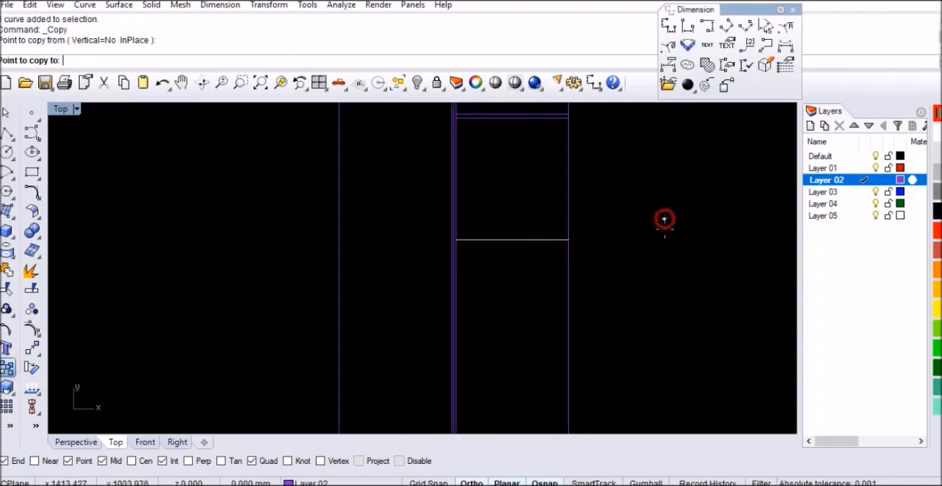
text(20)
key(Return)
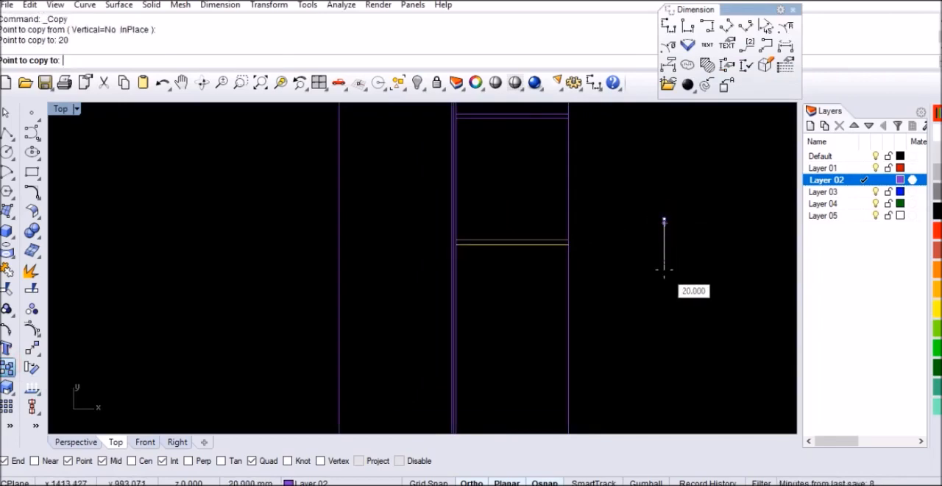
click(625, 280)
key(Return)
Step: Copy the second divider's lower line 230 mm straight down
click(560, 249)
key(Return)
click(653, 223)
text(23)
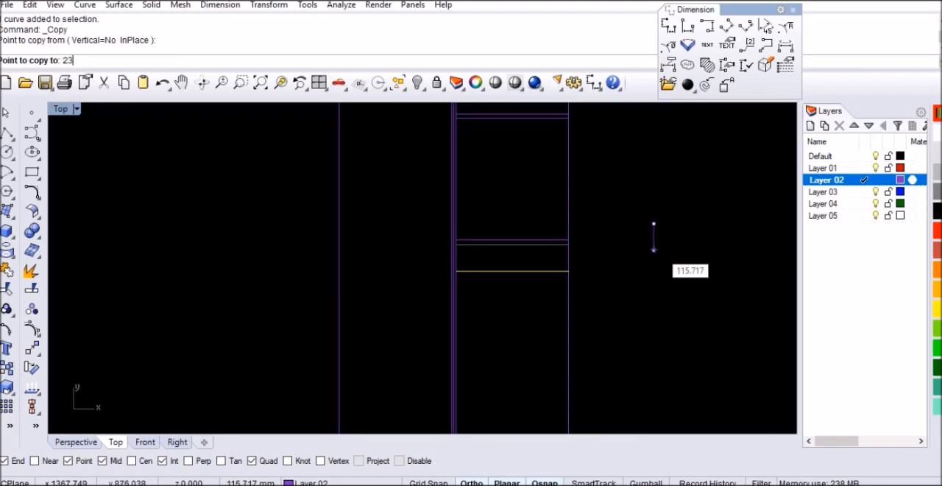
text(0)
key(Return)
click(653, 276)
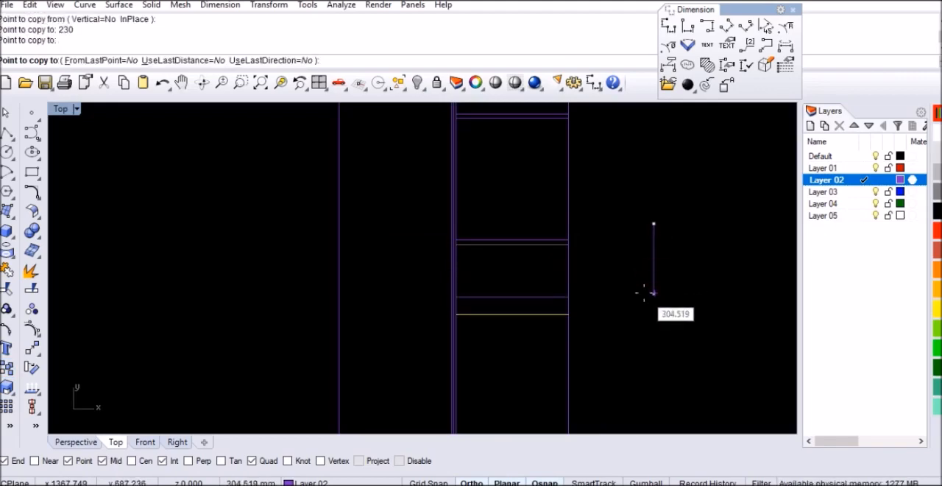
key(Return)
Step: Copy the upper line of the third divider 20 mm straight down to give the divider its thickness
click(561, 298)
key(Return)
click(669, 272)
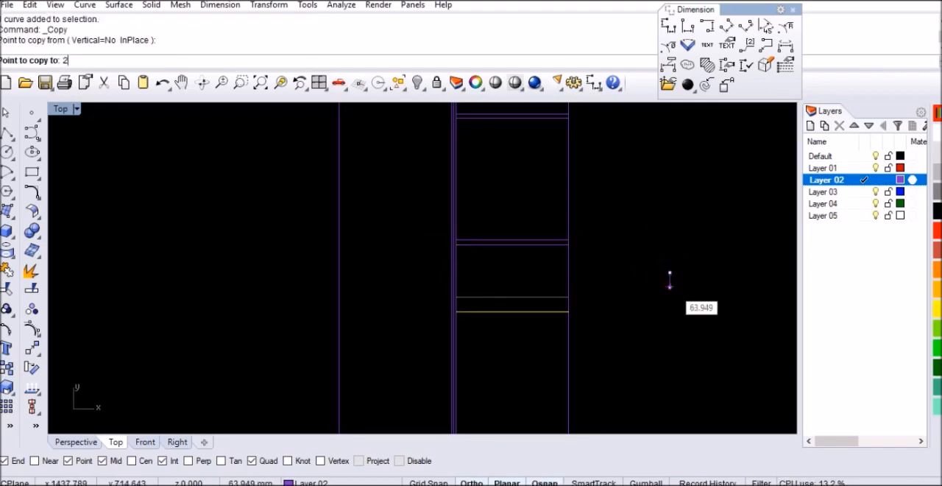
text(20)
key(Return)
click(669, 305)
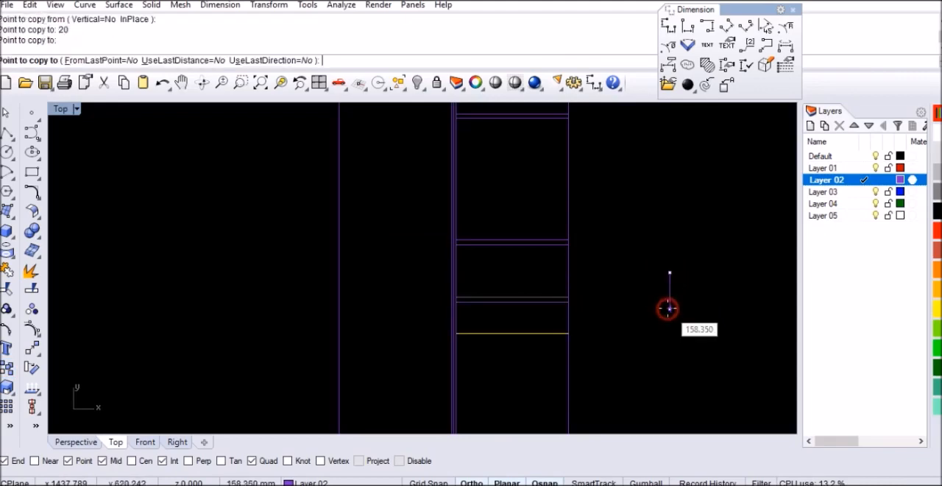
key(Return)
click(555, 306)
key(Return)
click(664, 262)
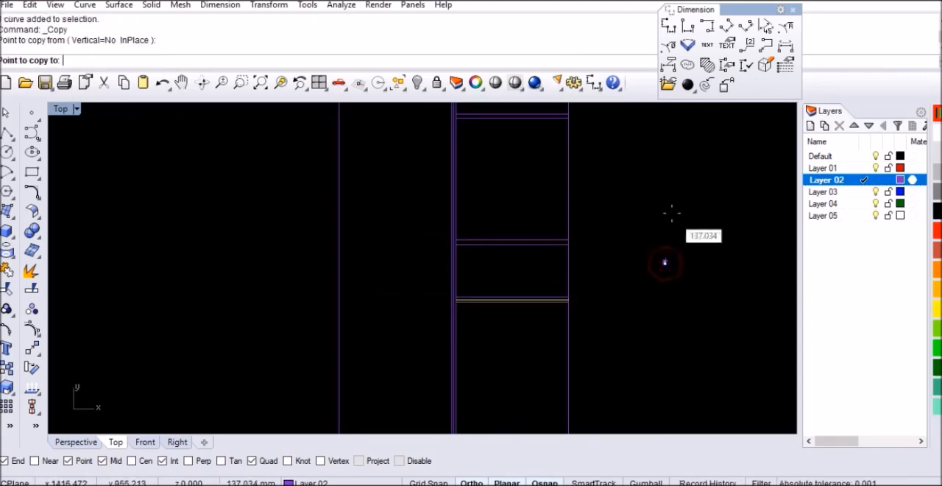
scroll(668, 213, down, 2)
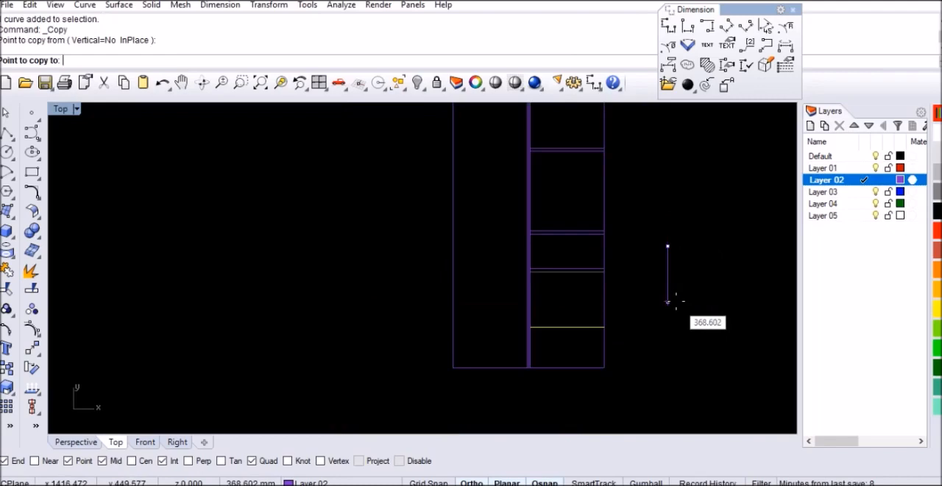
key(Return)
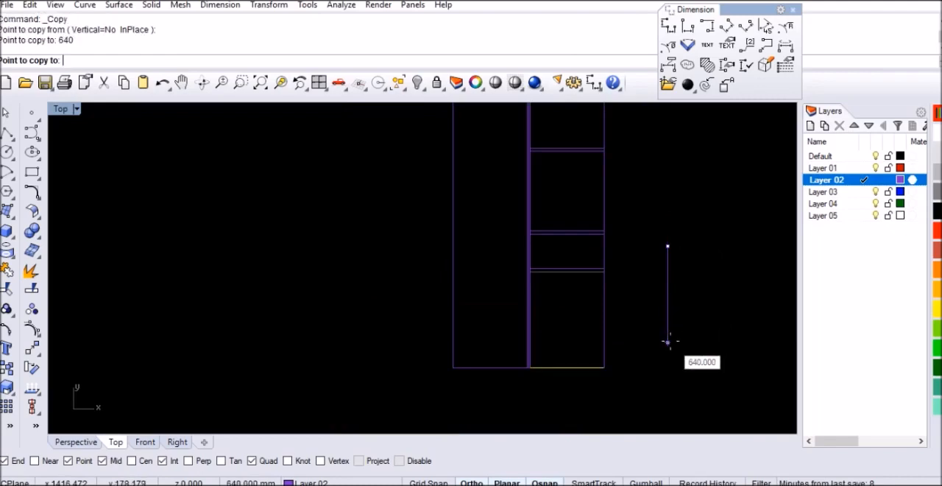
key(Escape)
key(Escape)
scroll(585, 348, down, 2)
scroll(585, 354, down, 1)
scroll(616, 277, up, 1)
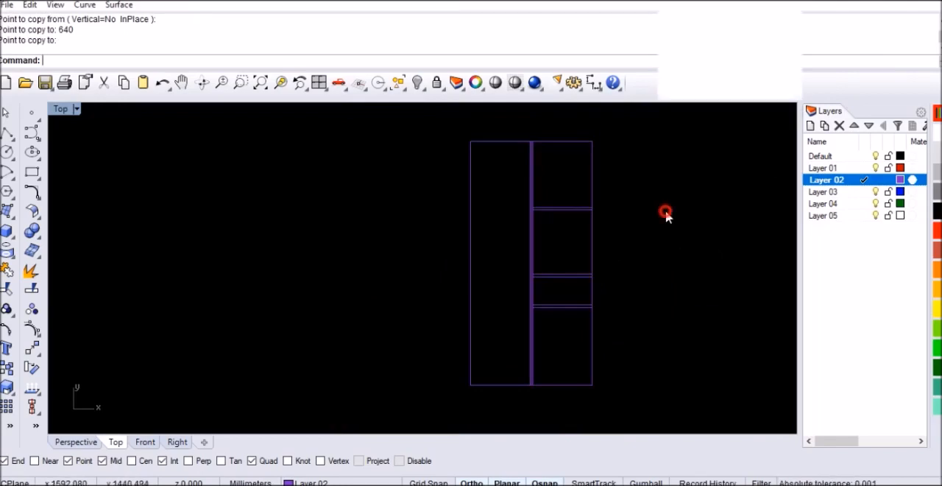
scroll(600, 152, up, 1)
scroll(558, 164, up, 2)
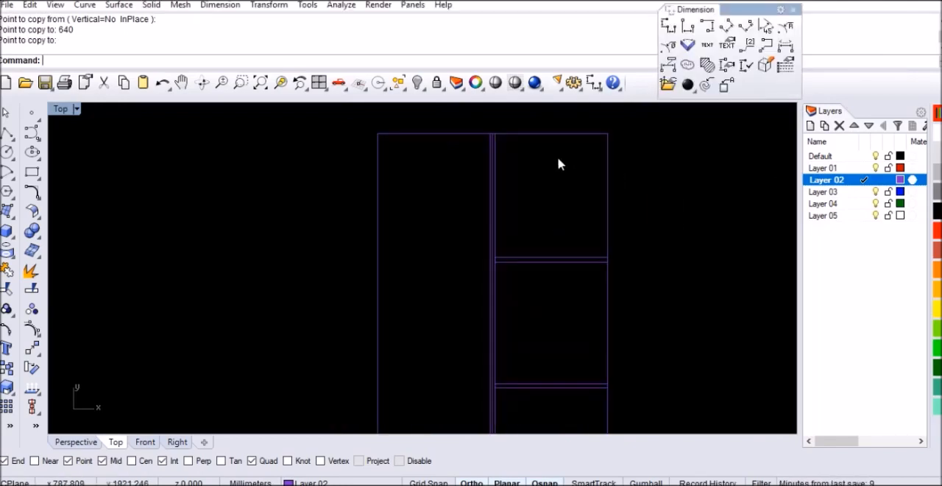
Step: Copy the first divider's upper line to the top of the left column, with its end on the partition's upper-left corner
click(542, 258)
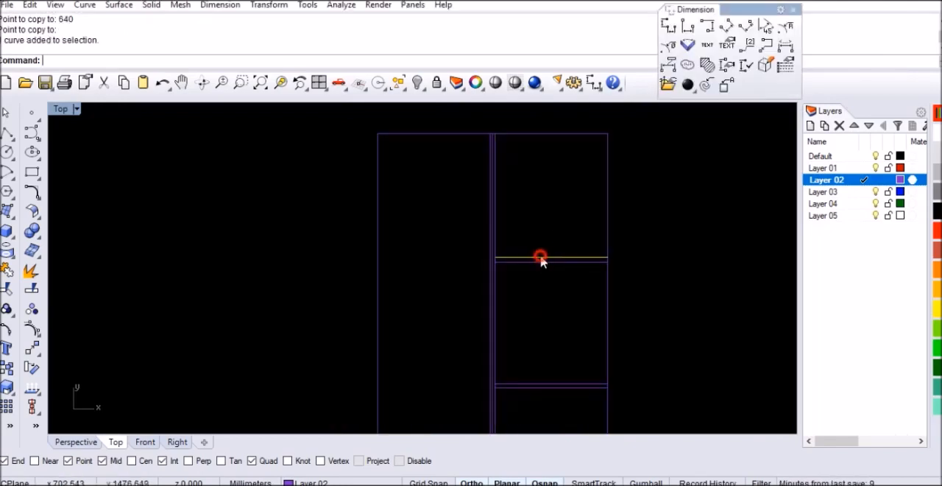
click(8, 368)
click(607, 252)
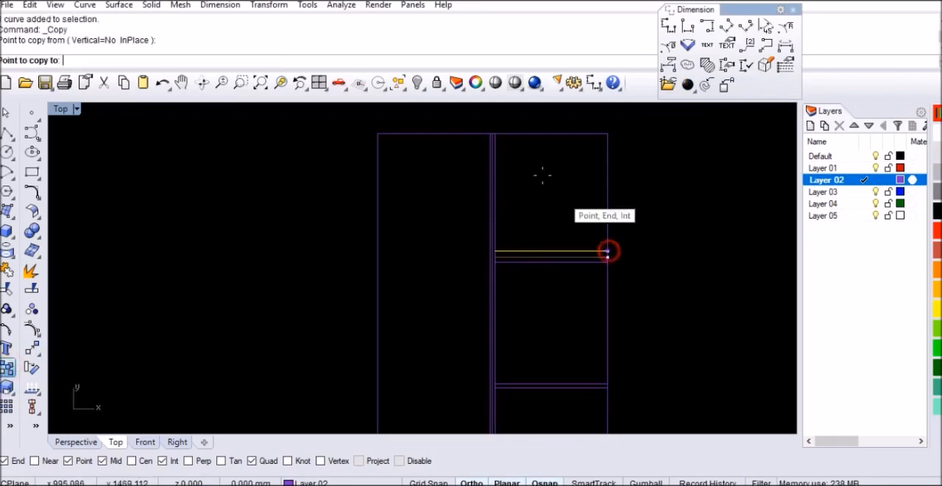
scroll(502, 126, up, 5)
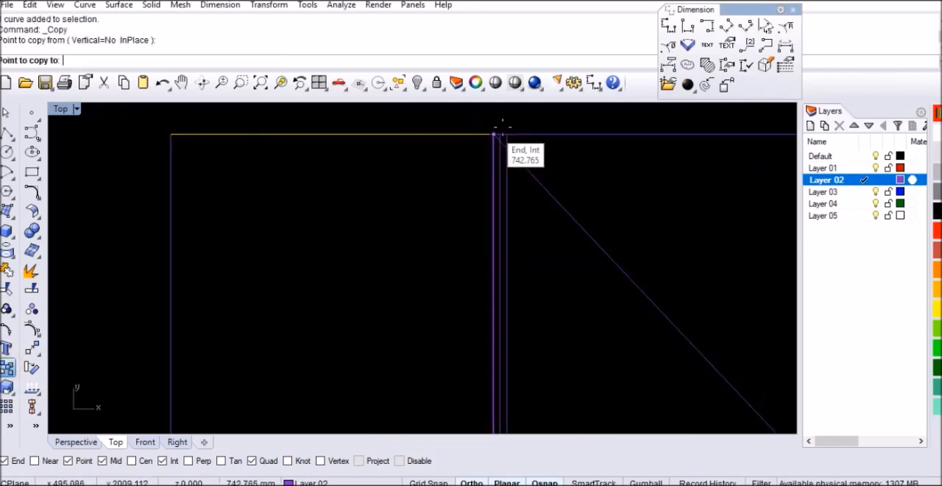
click(502, 127)
key(Return)
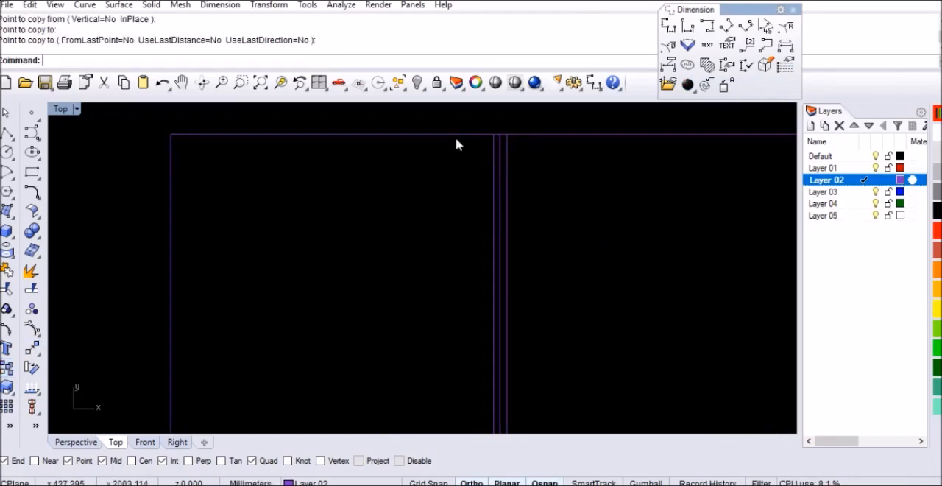
Step: Move the copied line at the top of the left column 670 mm straight down
click(455, 138)
click(488, 175)
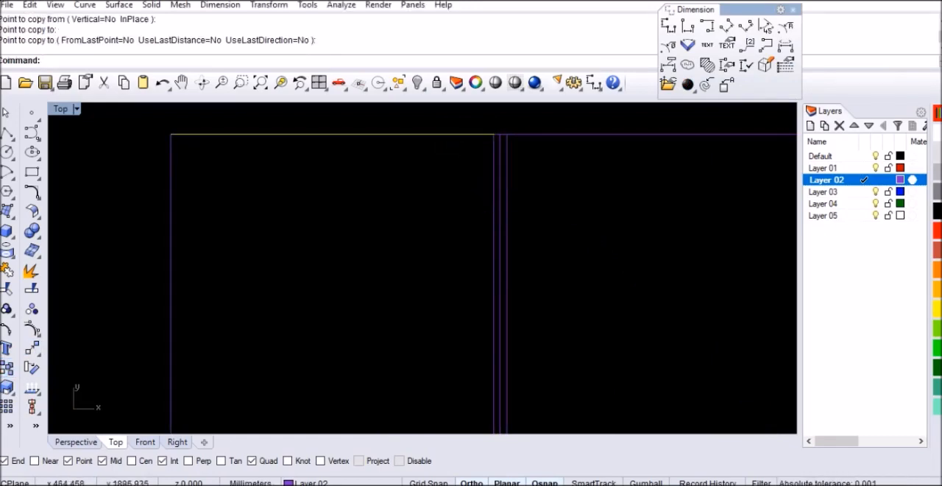
text(M)
key(Return)
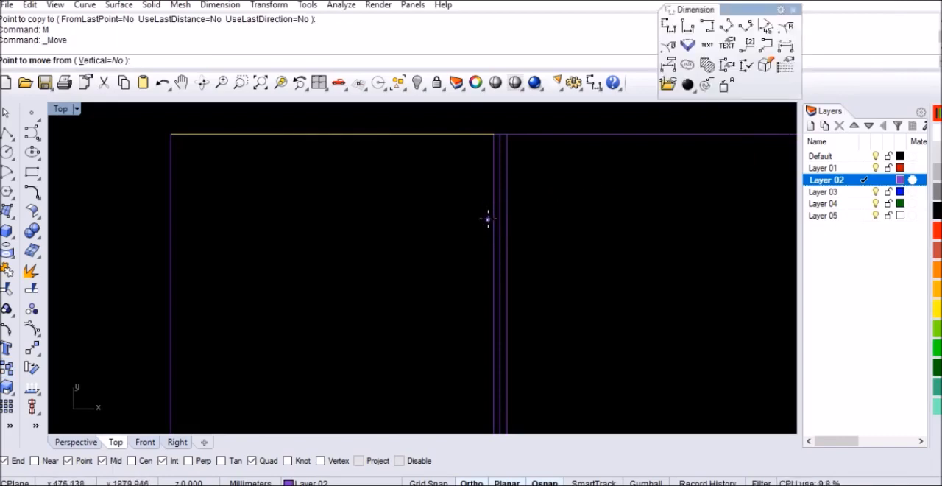
click(572, 175)
text(67)
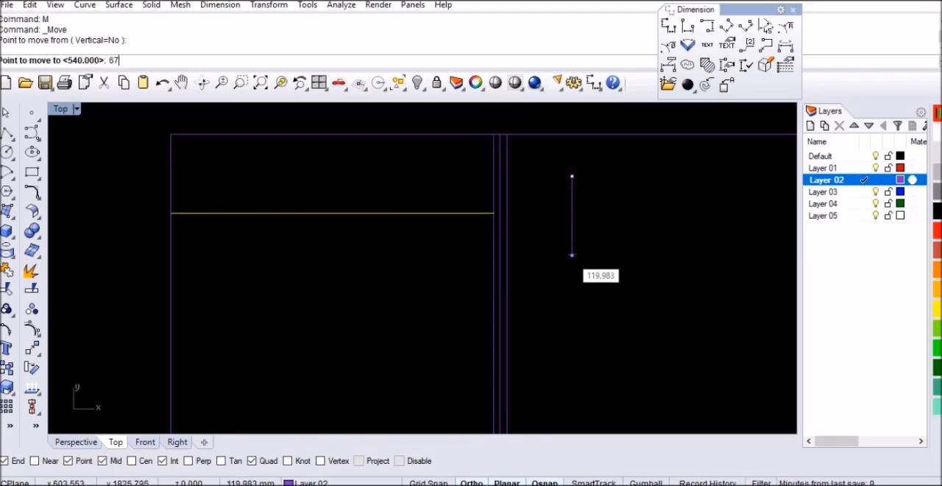
key(Return)
click(570, 259)
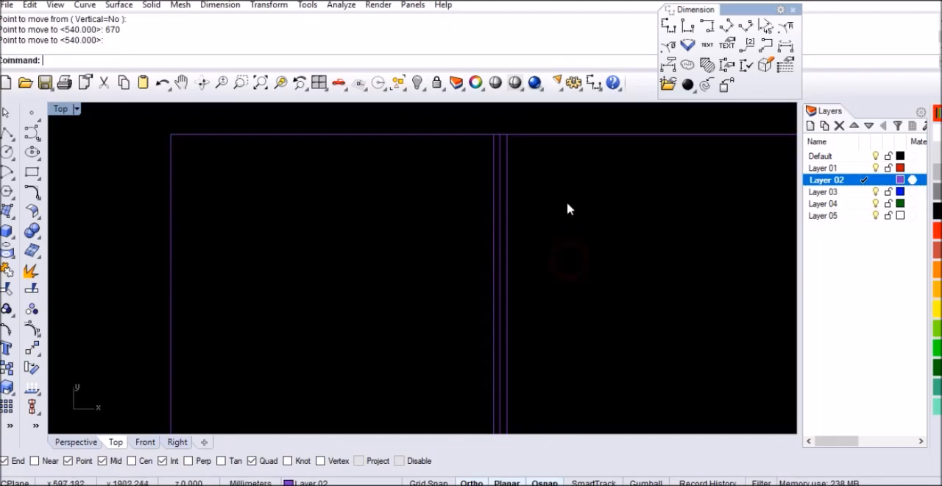
Step: Copy the left column's horizontal line 20 mm straight down to complete its divider
scroll(557, 197, down, 10)
scroll(548, 250, down, 2)
scroll(550, 292, up, 5)
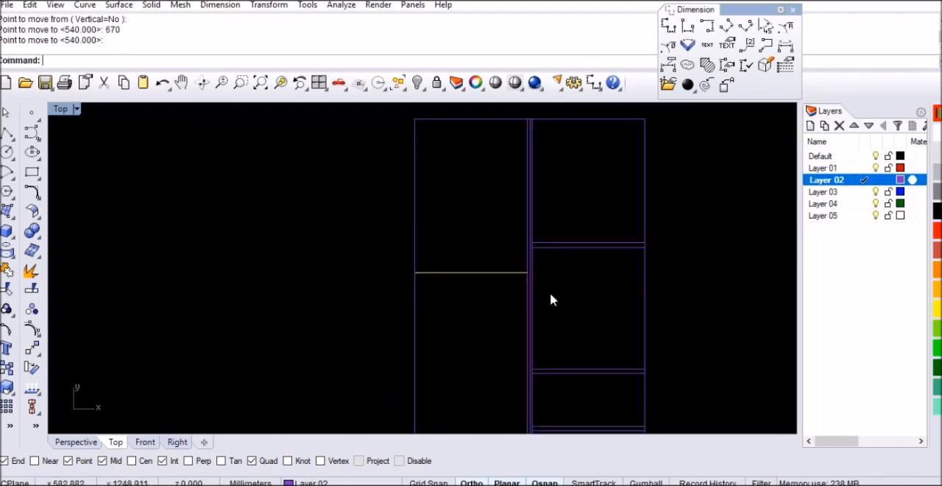
click(12, 370)
click(601, 261)
text(20)
key(Return)
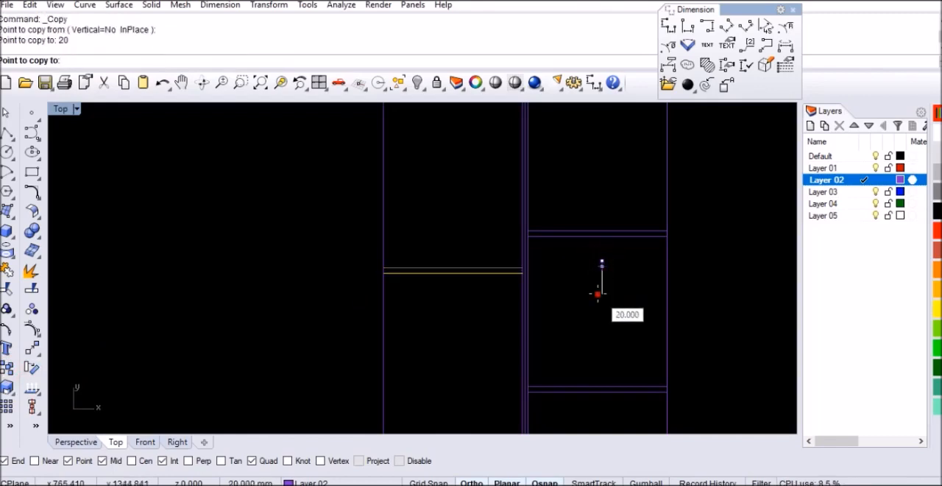
click(598, 294)
key(Return)
Step: Offset the outer frame rectangle 20 mm outward
scroll(461, 210, down, 2)
scroll(424, 219, down, 2)
scroll(503, 262, up, 1)
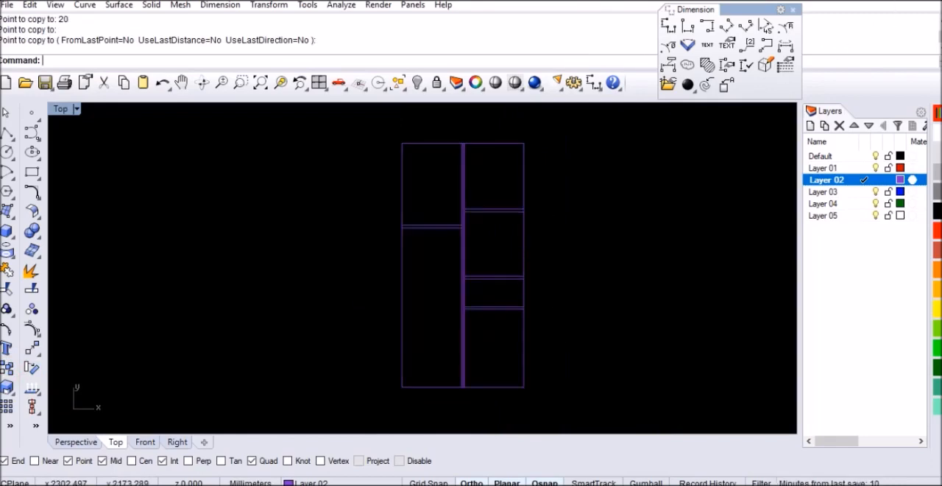
click(608, 246)
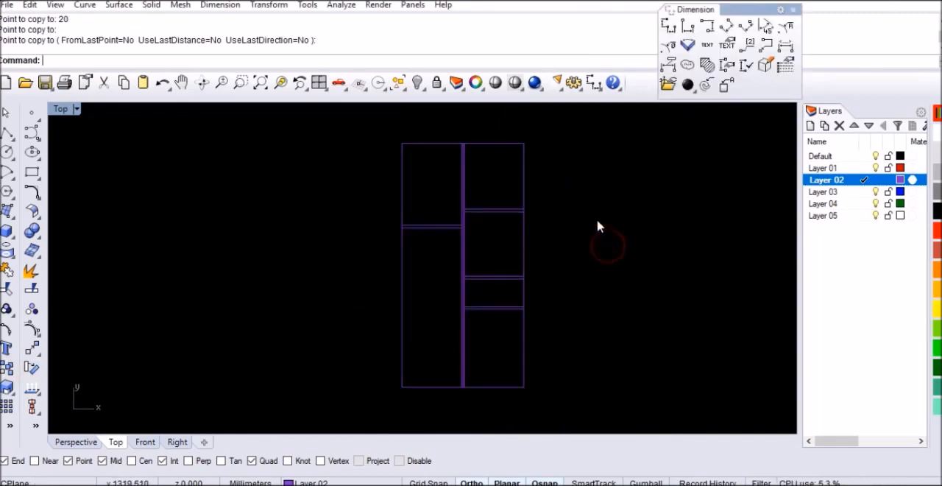
click(523, 177)
text(Offset)
key(Return)
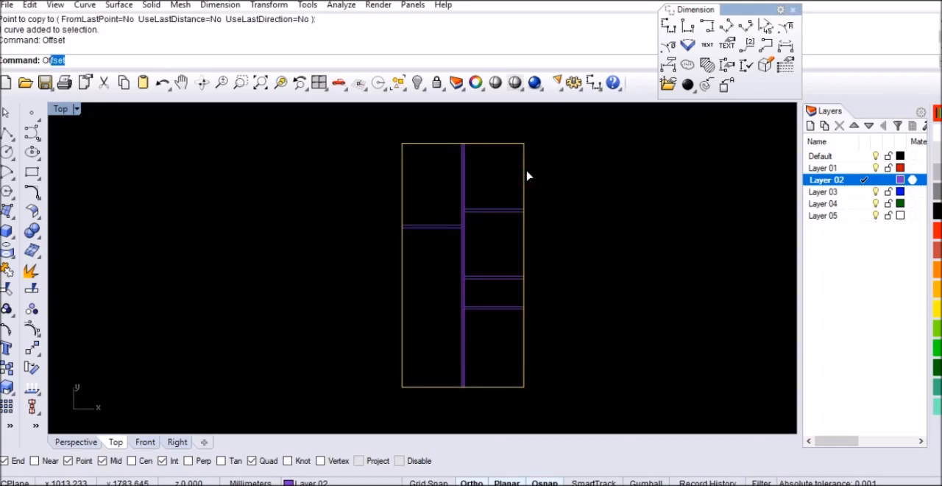
text(20)
key(Return)
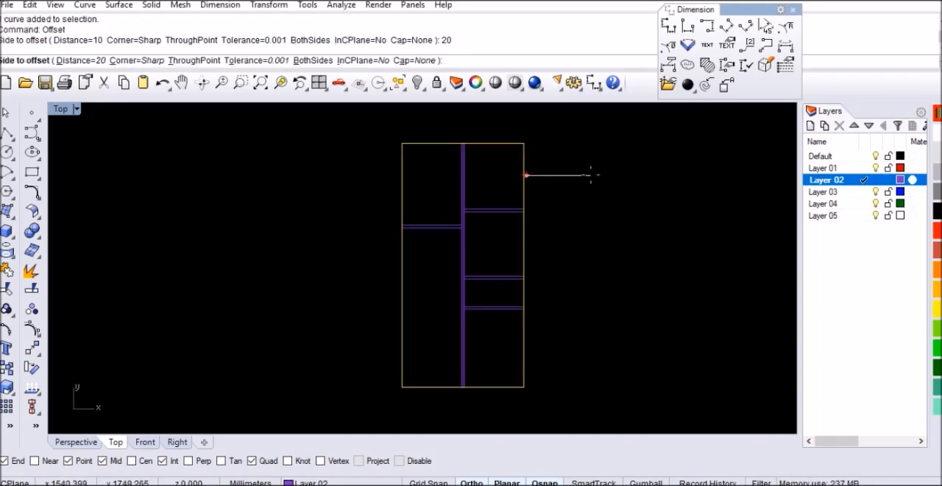
click(608, 208)
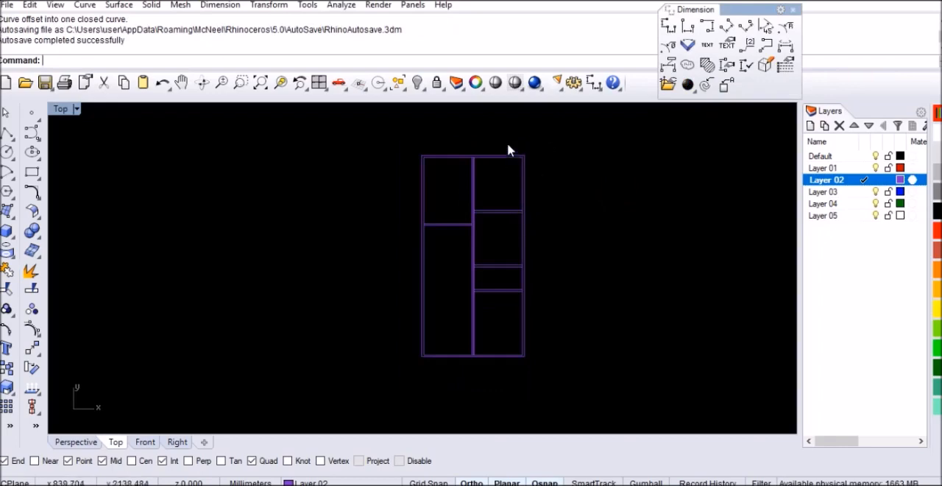
scroll(509, 146, up, 5)
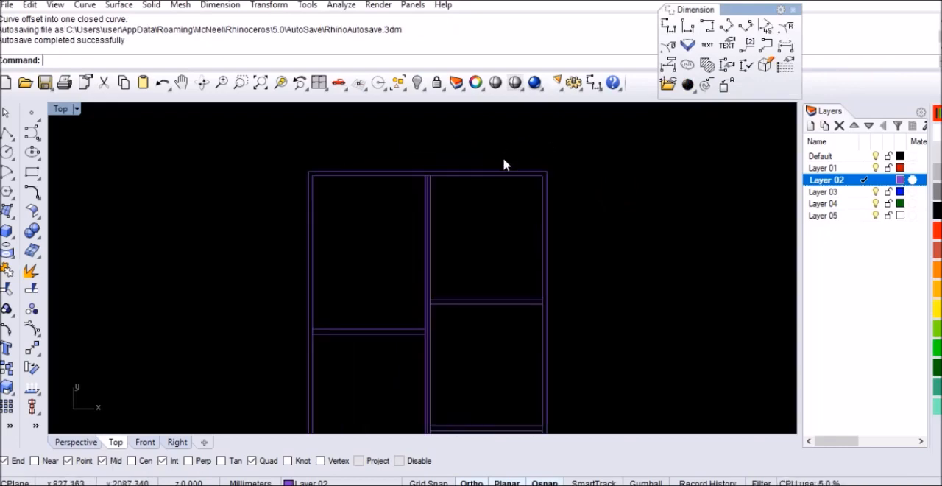
key(Return)
scroll(576, 176, up, 5)
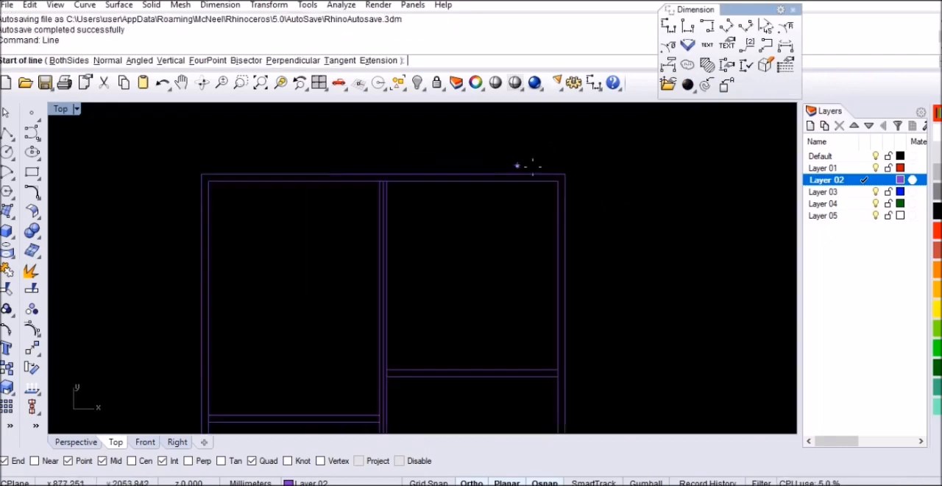
scroll(493, 204, down, 4)
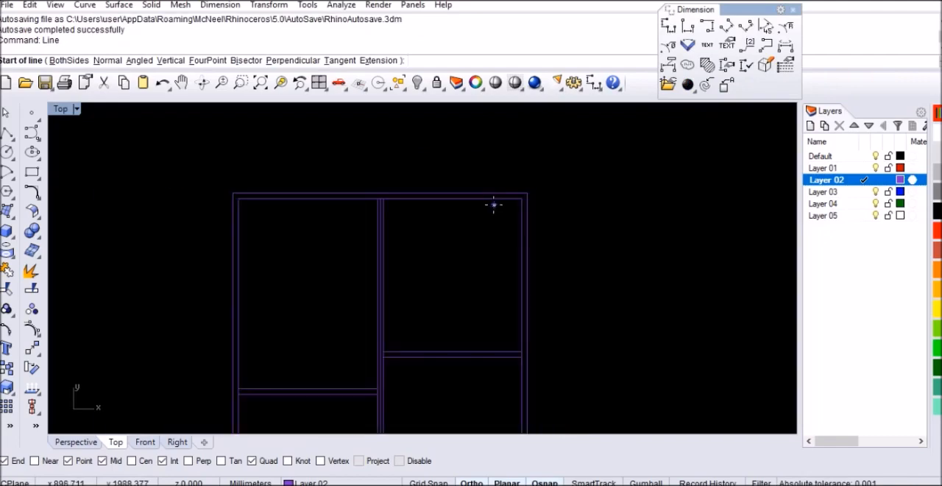
key(Escape)
Step: Draw a 1080 by 20 mm rectangle in the empty space beside the cabinet for its top panel
text(Rec)
key(Return)
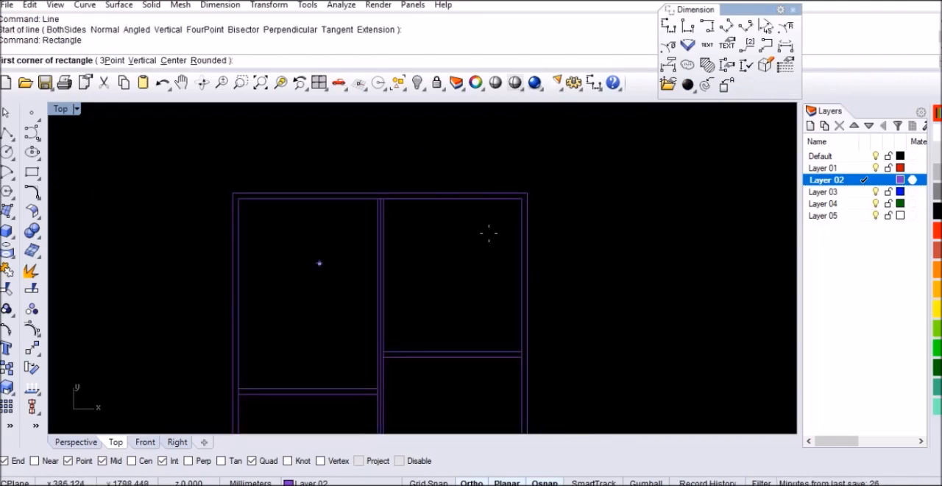
click(581, 180)
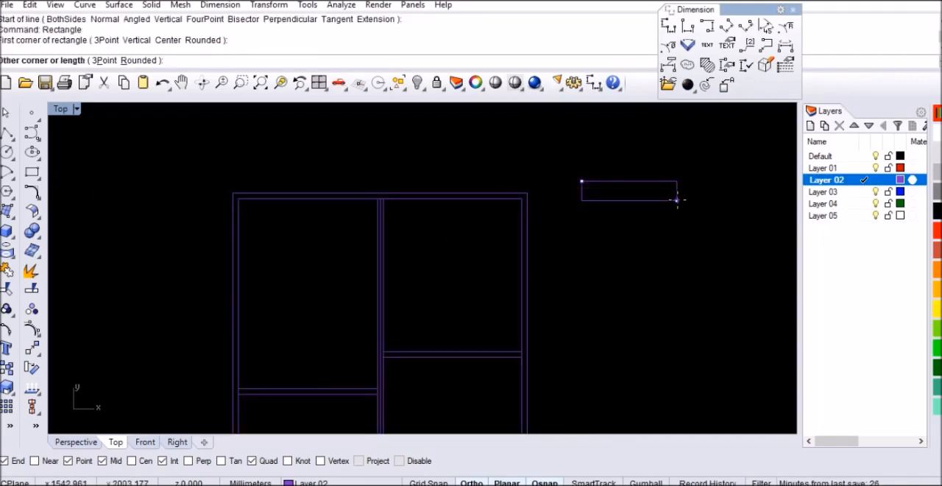
text(1080)
key(Return)
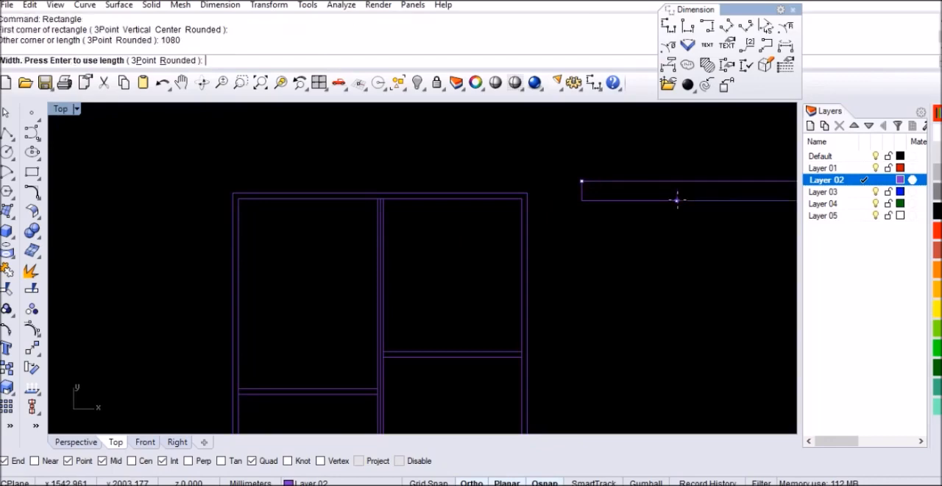
key(Return)
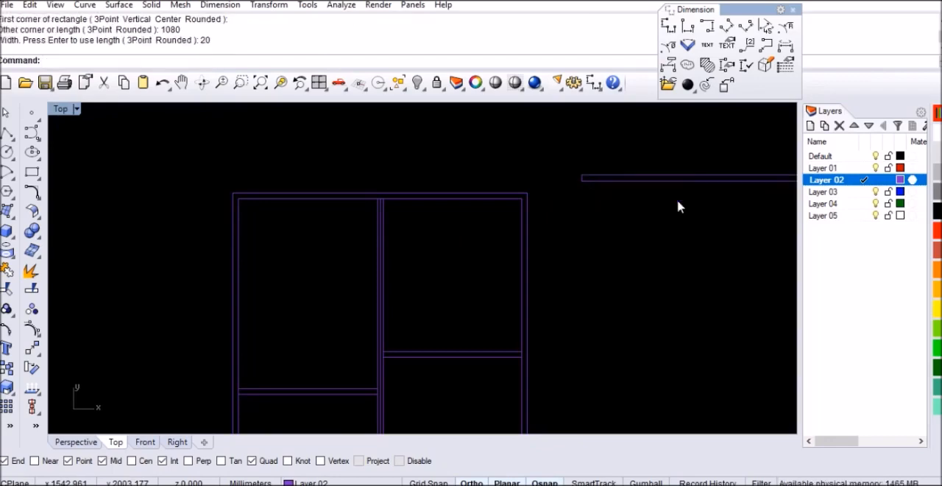
Step: Move the 1080 by 20 mm rectangle by its lower midpoint onto the midpoint of the outer frame's top edge
click(678, 178)
text(m)
key(Return)
scroll(526, 203, down, 3)
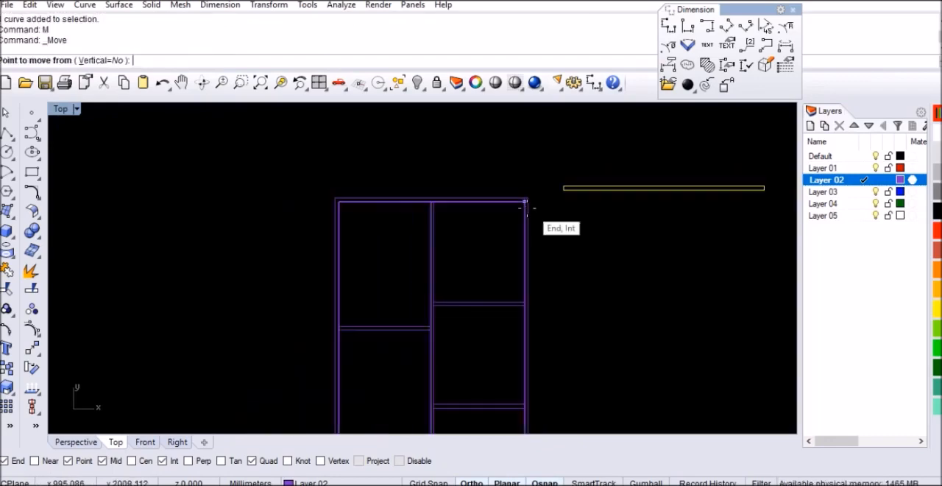
click(663, 189)
scroll(471, 197, up, 3)
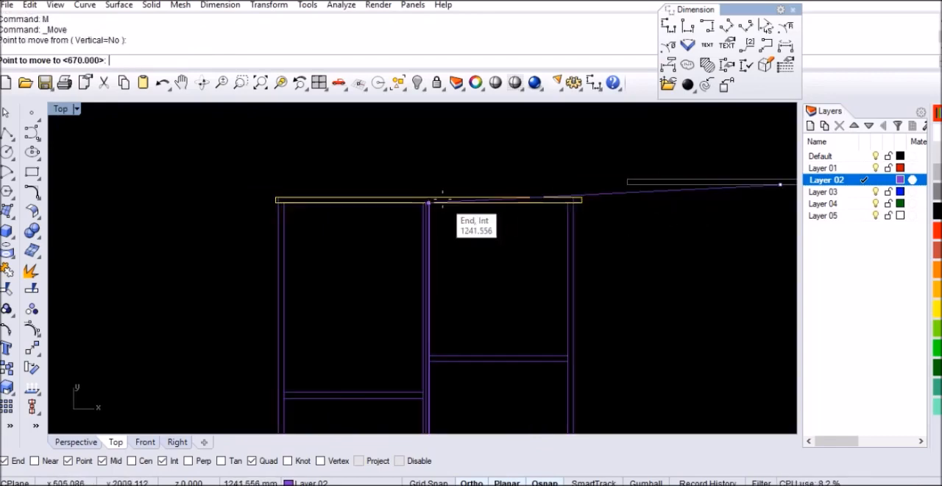
click(422, 197)
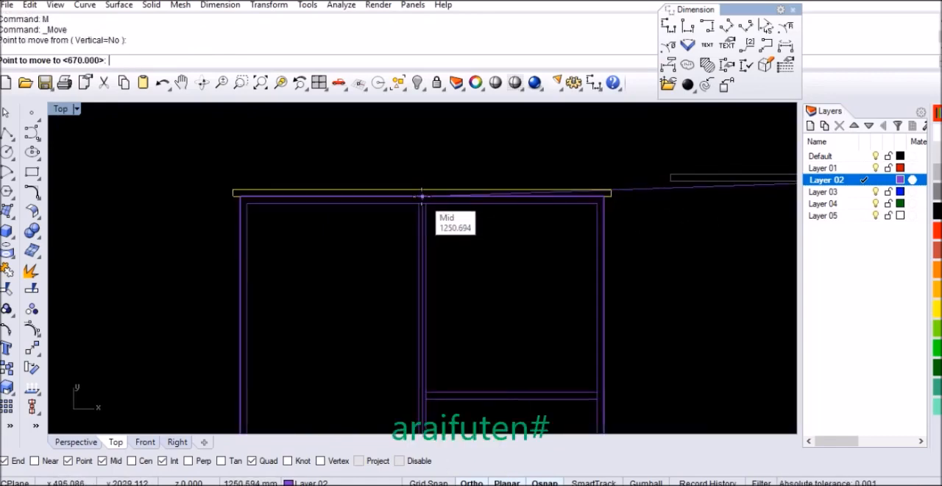
scroll(454, 195, down, 1)
scroll(452, 154, up, 1)
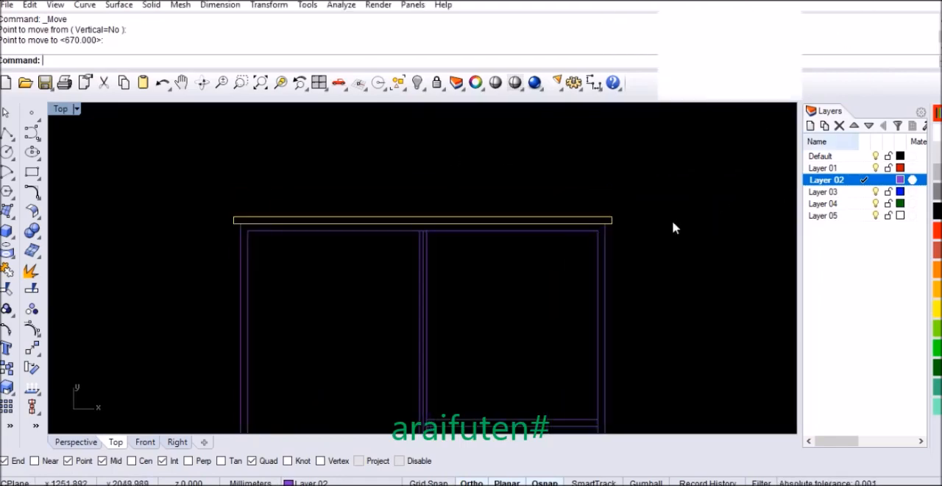
click(653, 227)
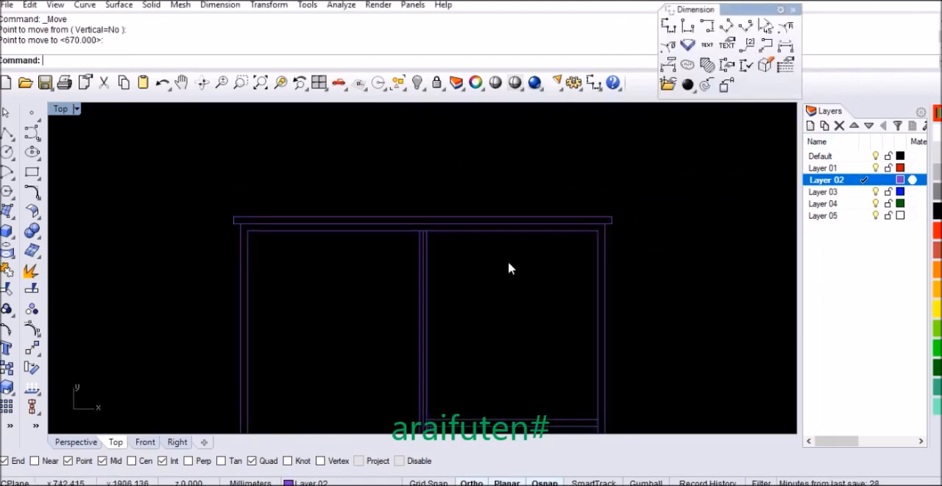
Step: Draw a 1040 by 50 mm rectangle in the empty space above the cabinet
scroll(465, 239, down, 1)
text(E)
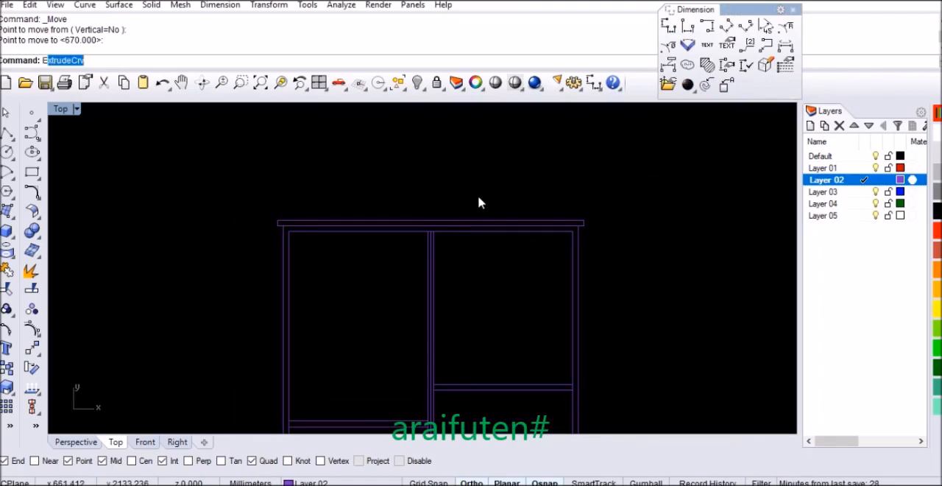
key(BackSpace)
text(rec)
key(Return)
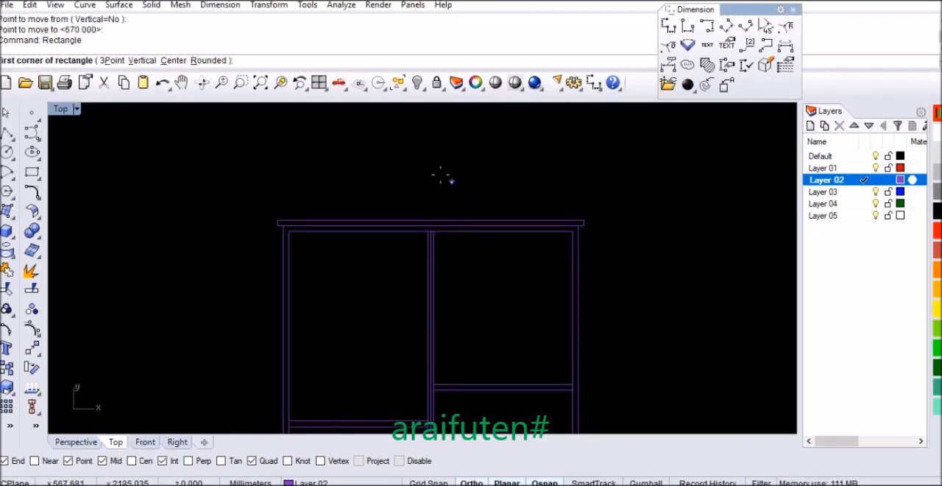
click(408, 150)
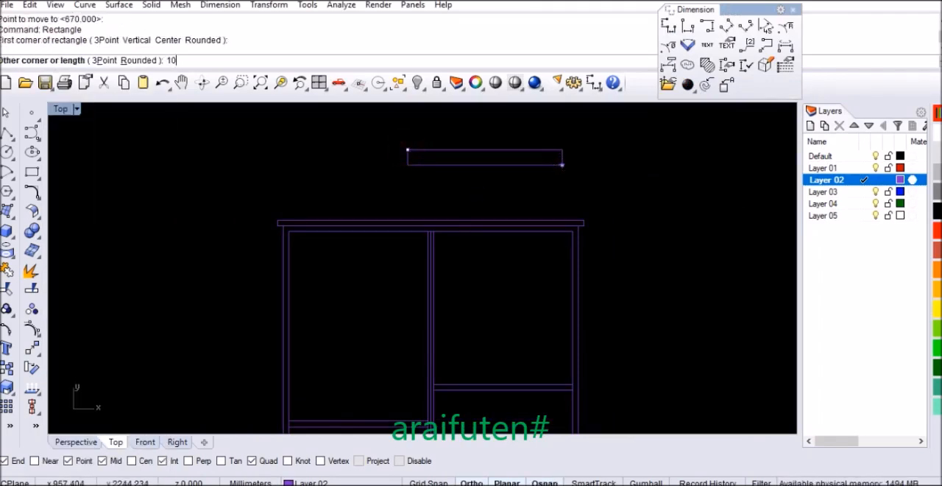
text(1040)
key(Return)
text(50)
key(Return)
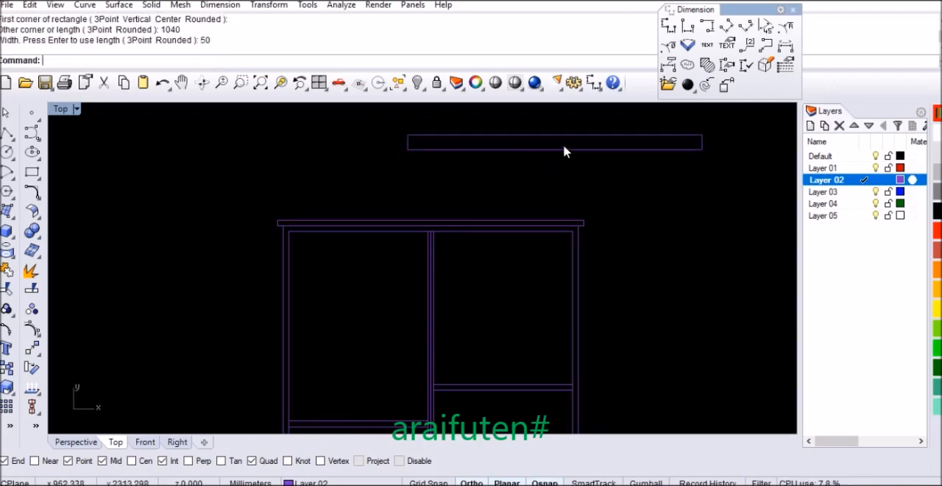
Step: Move the 1040 by 50 mm rectangle by its lower midpoint onto the midpoint of the top panel's upper edge
click(564, 149)
text(M)
key(Return)
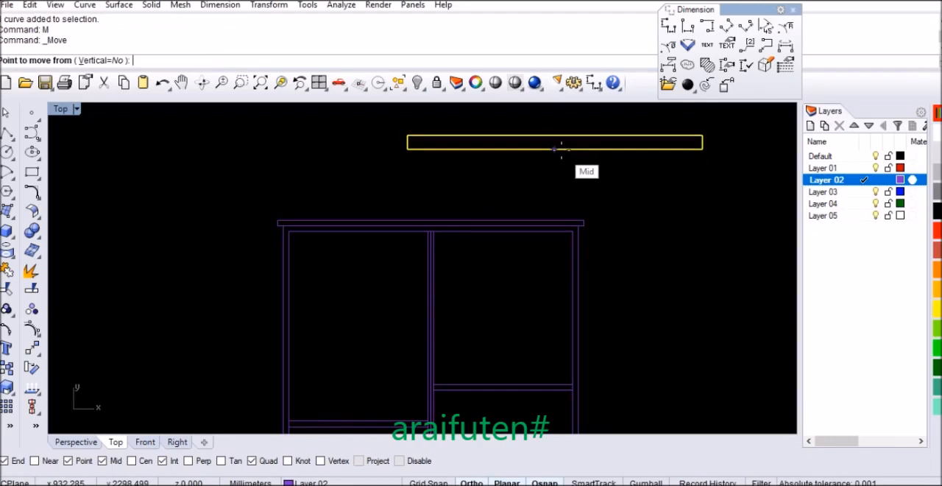
click(555, 150)
click(433, 220)
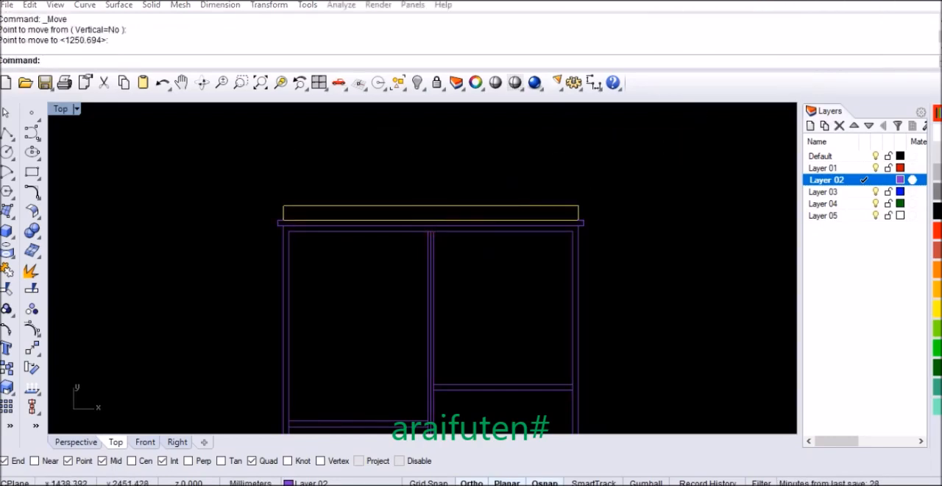
click(662, 230)
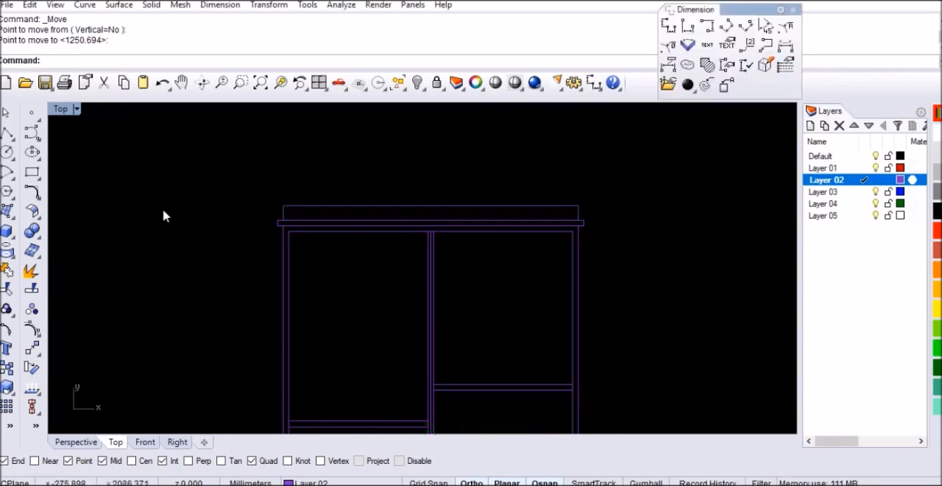
Step: Draw a 1080 by 60 mm rectangle in the empty space above the cabinet
click(31, 173)
click(394, 145)
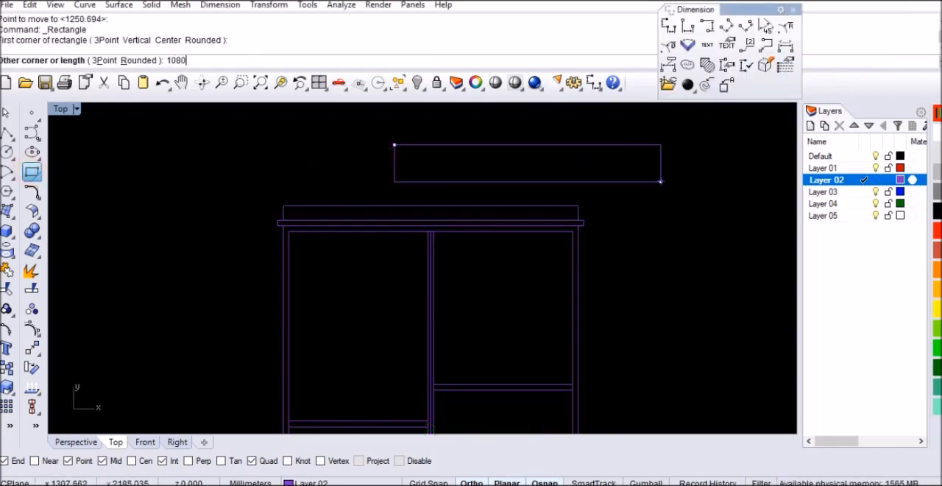
key(Return)
key(Return)
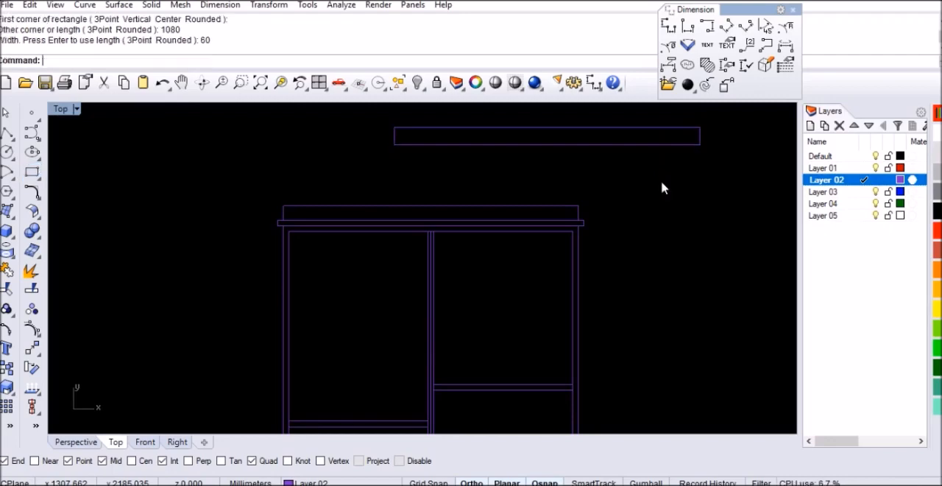
Step: Move the 1080 by 60 mm rectangle by its lower midpoint onto the midpoint of the 1040 by 50 mm panel's upper edge
click(599, 143)
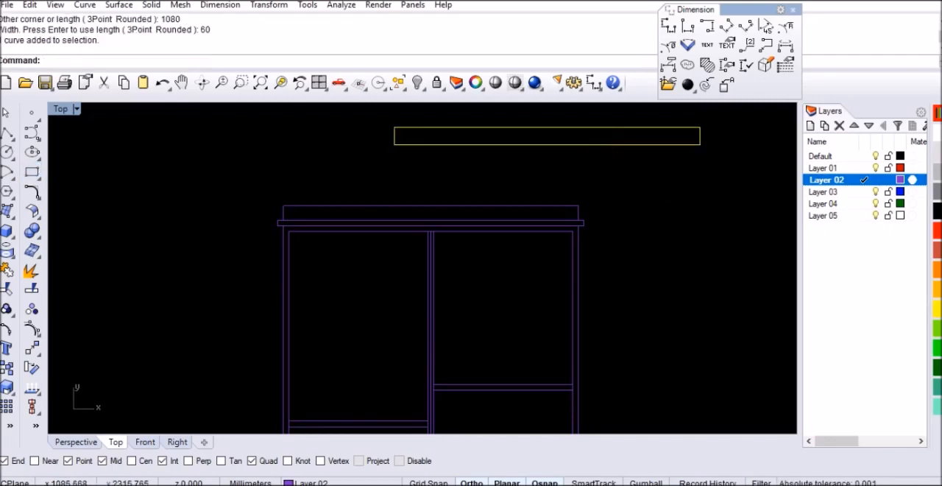
text(M)
key(Return)
click(547, 144)
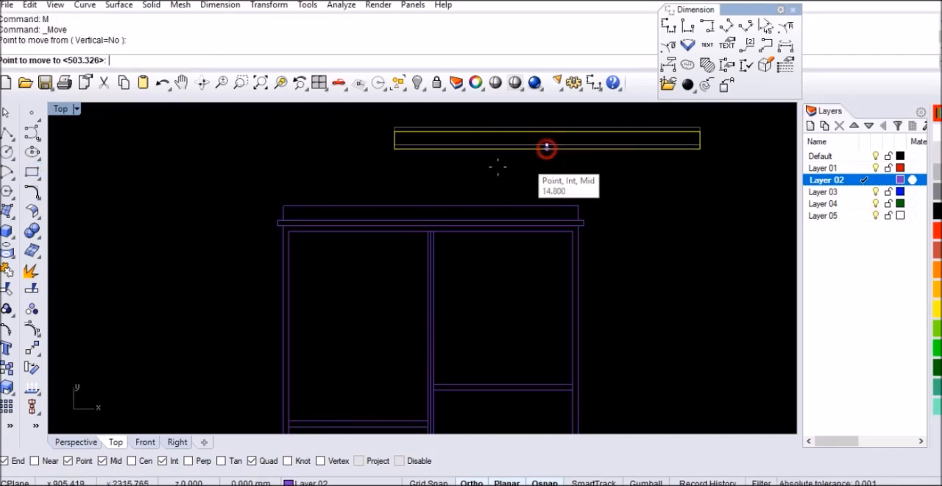
click(433, 207)
scroll(443, 277, down, 3)
scroll(445, 216, up, 3)
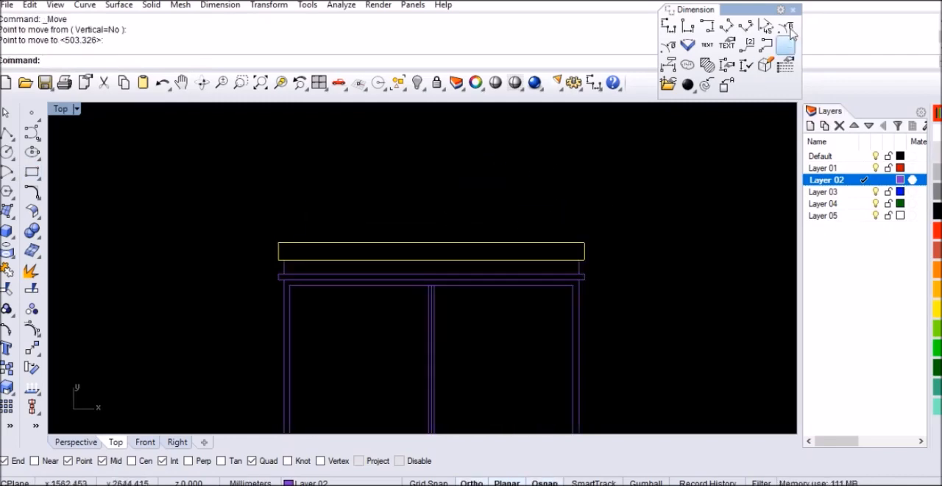
click(670, 160)
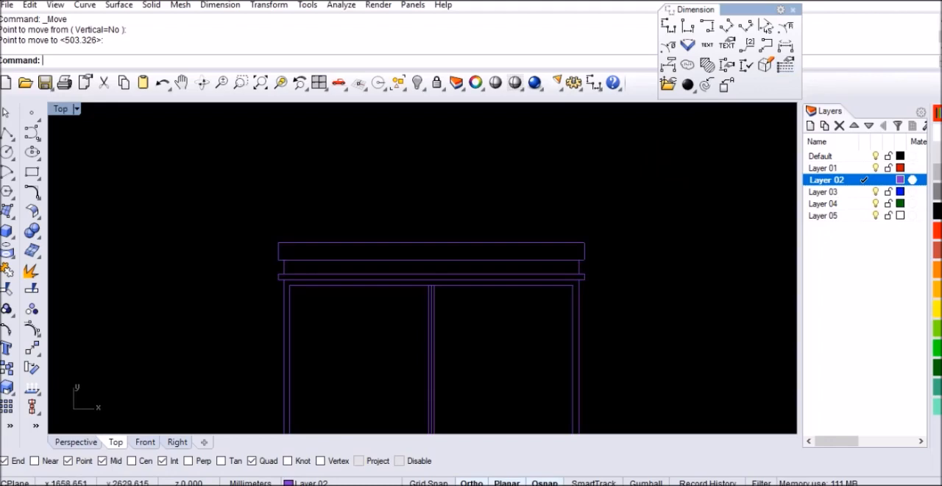
Step: Draw a 220 mm vertical line upward from the midpoint of the inner frame's top edge
click(792, 9)
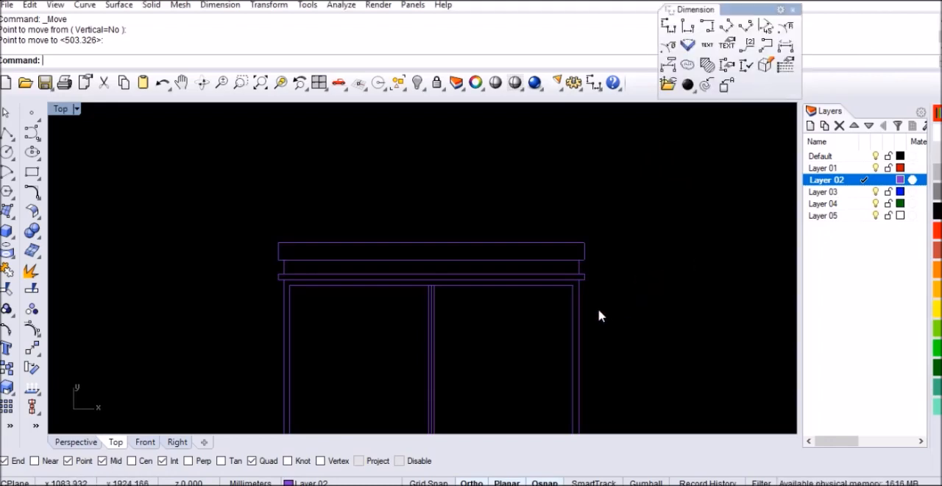
key(Return)
click(431, 284)
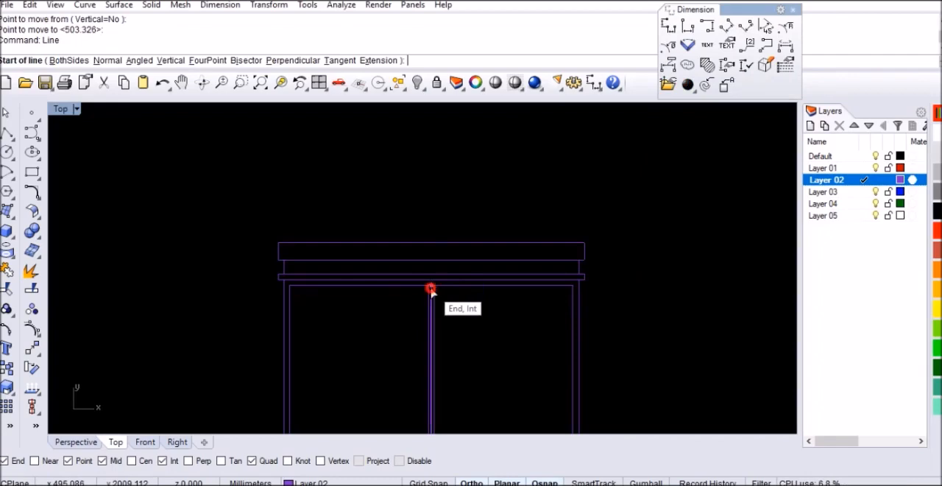
text(220)
key(Return)
click(435, 183)
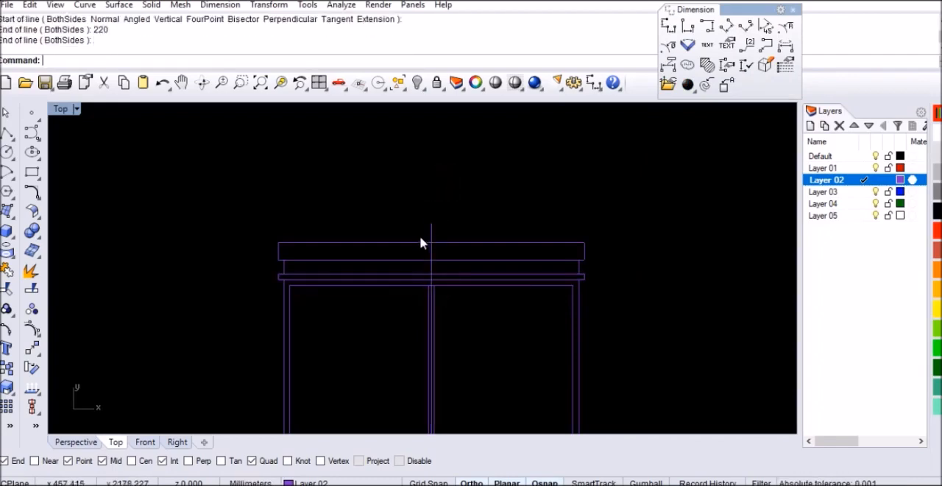
scroll(421, 235, down, 2)
scroll(476, 263, up, 1)
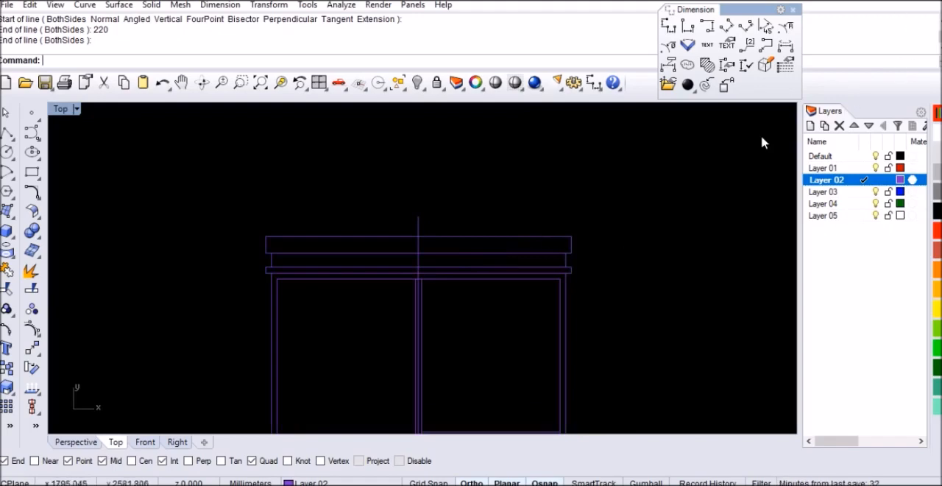
text(Rectangle)
key(Return)
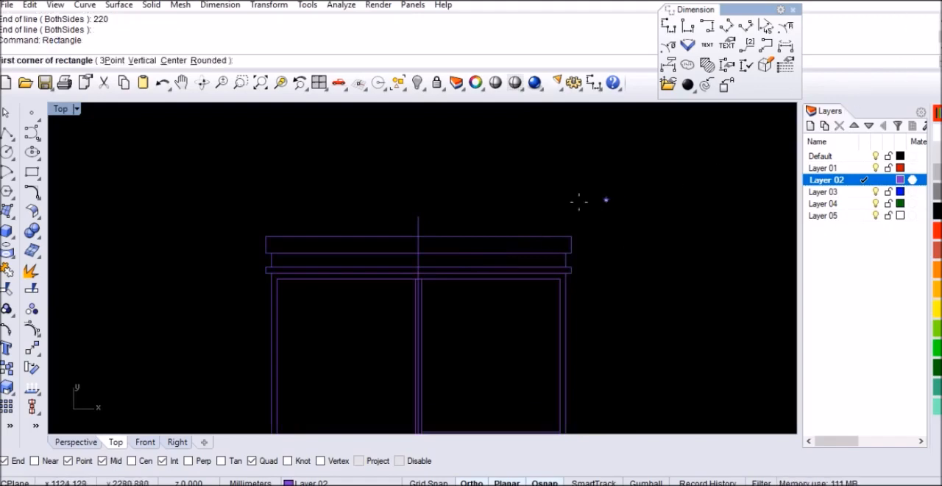
click(479, 170)
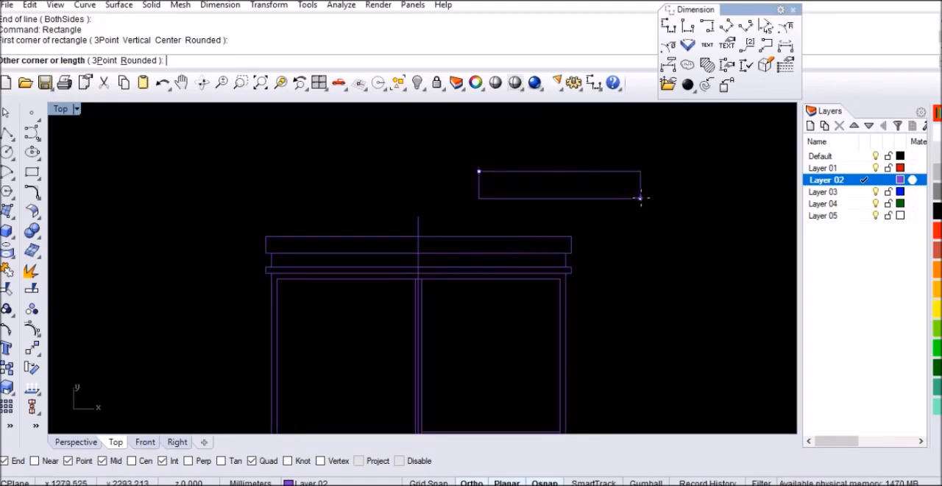
key(Escape)
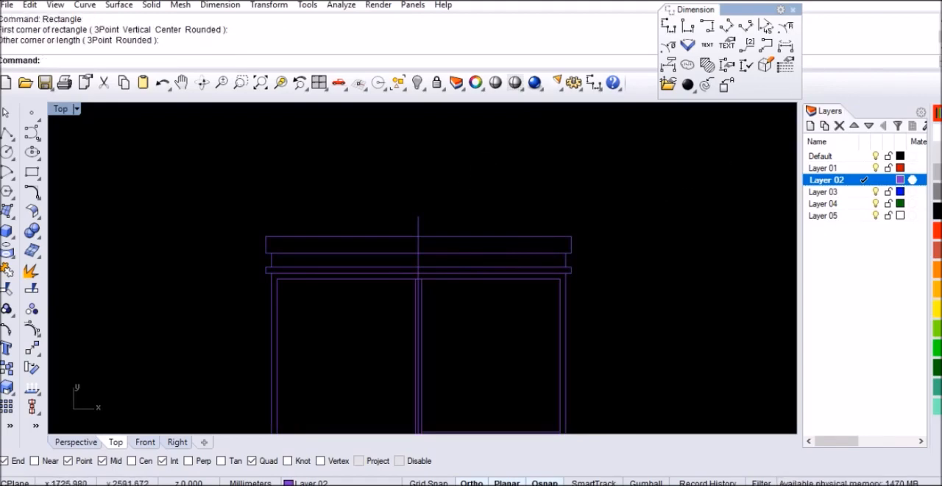
Step: Draw a 1120 by 30 mm rectangle in the empty space above the cabinet
click(792, 10)
right_click(630, 296)
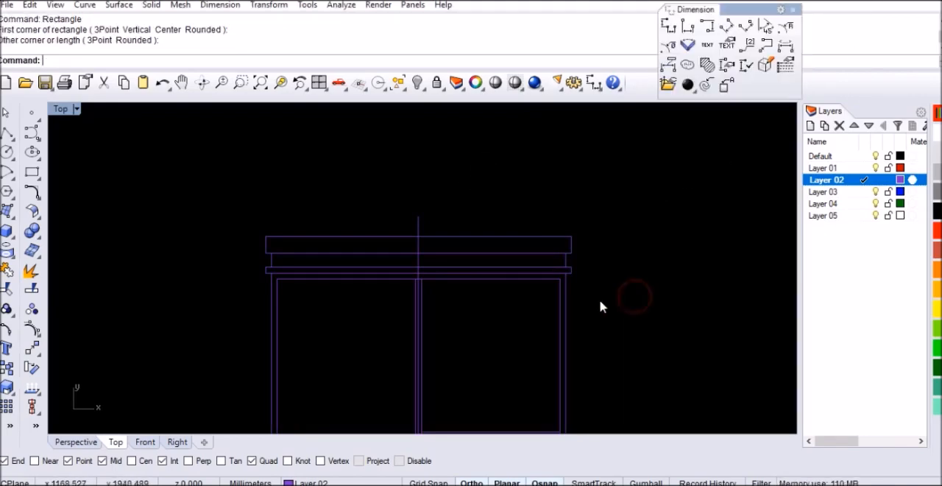
click(341, 150)
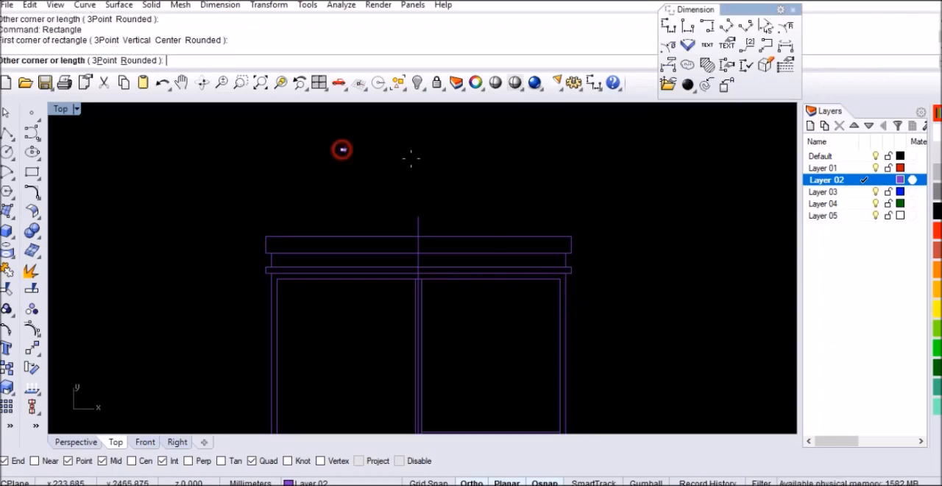
text(1120)
key(Return)
text(3)
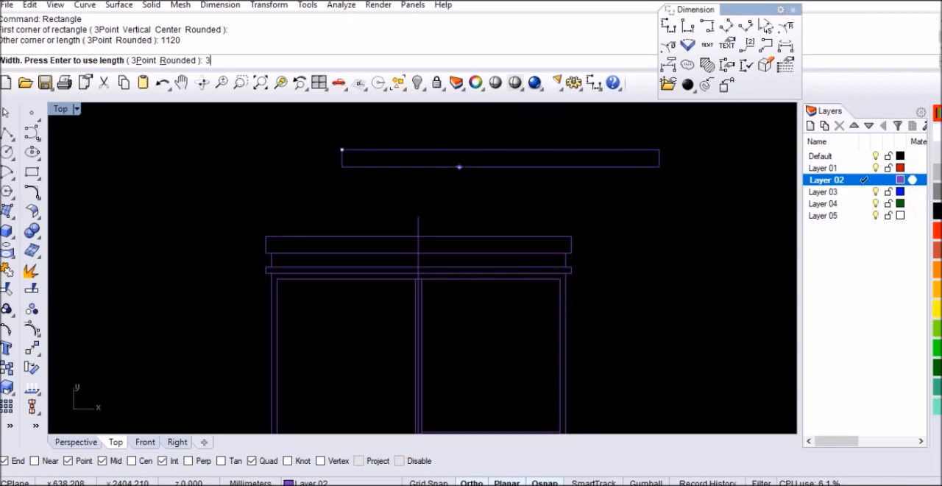
text(0)
key(Return)
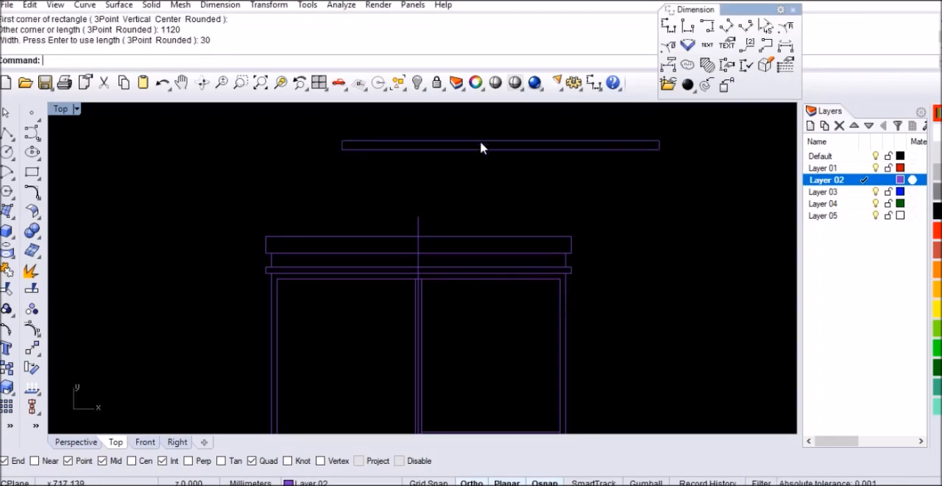
Step: Move the 1120 by 30 mm rectangle by its lower midpoint onto the midpoint of the 60 mm panel's upper edge
click(480, 147)
text(m)
key(Return)
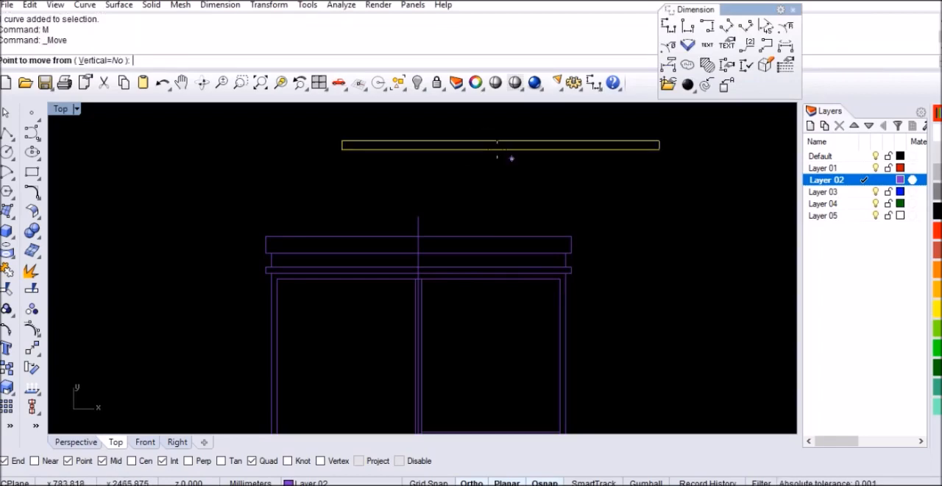
click(500, 149)
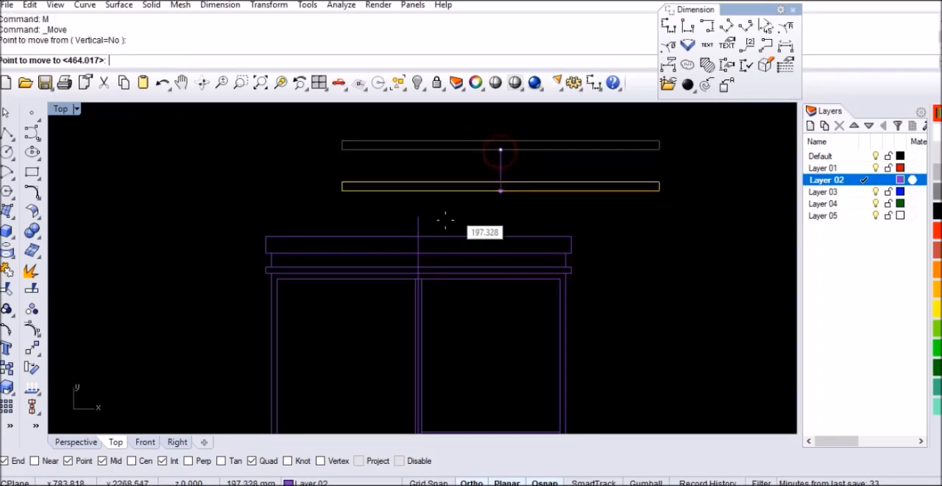
click(418, 234)
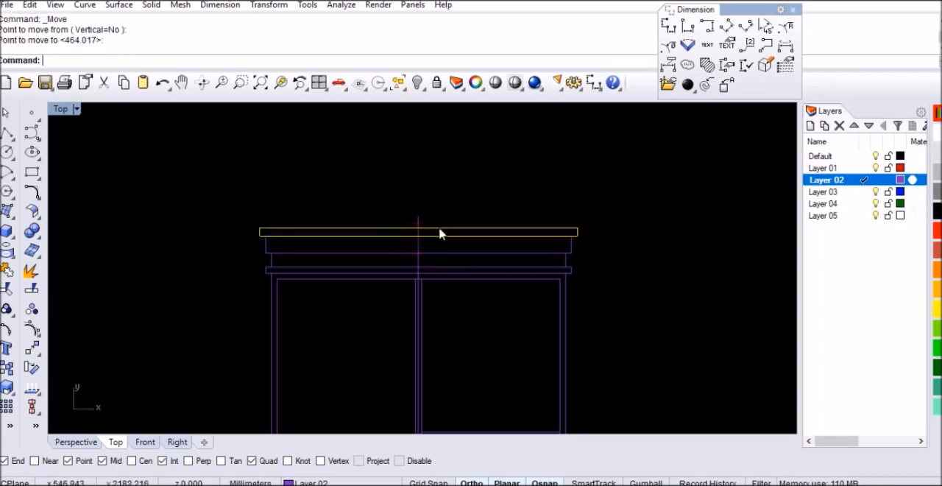
Step: Draw a circle with a 545 mm diameter, centred in the empty space above the cabinet
text(Circle)
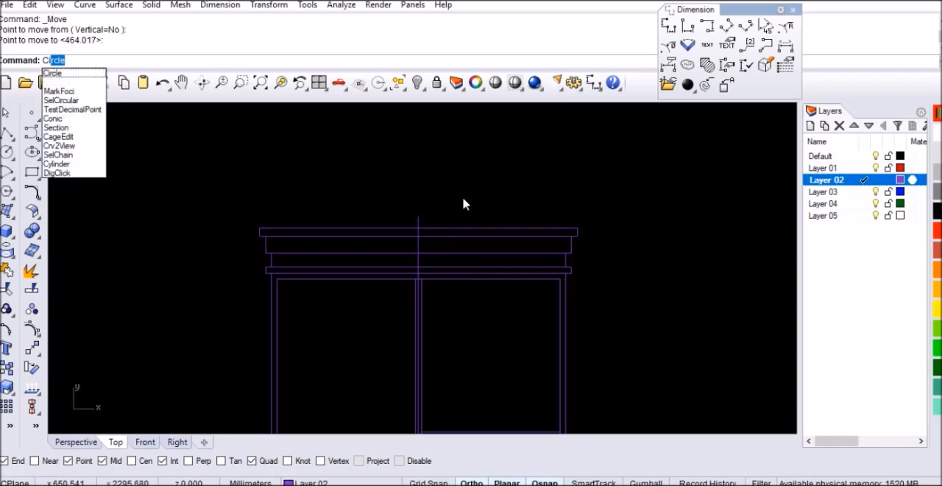
key(Return)
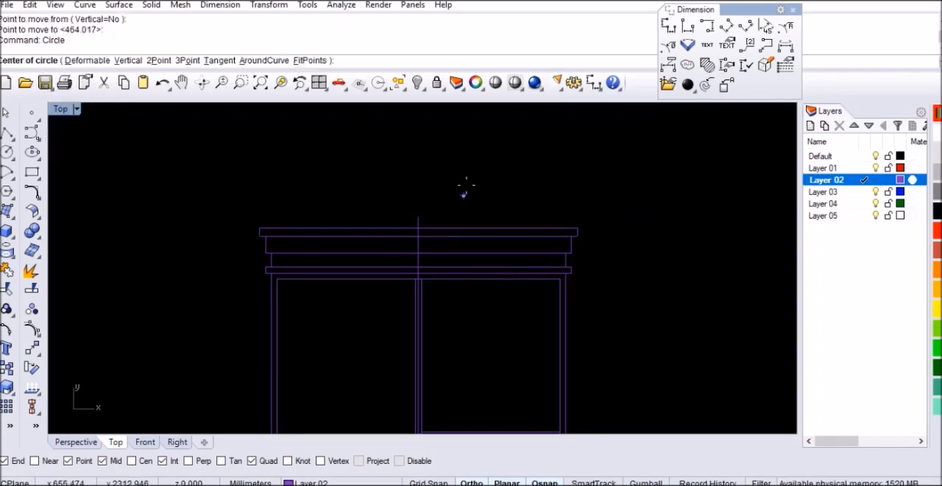
click(471, 167)
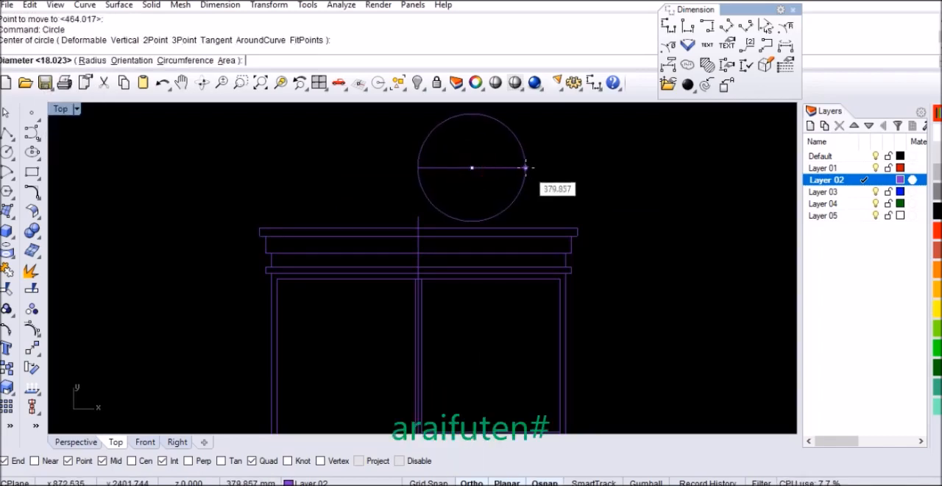
text(545)
key(Return)
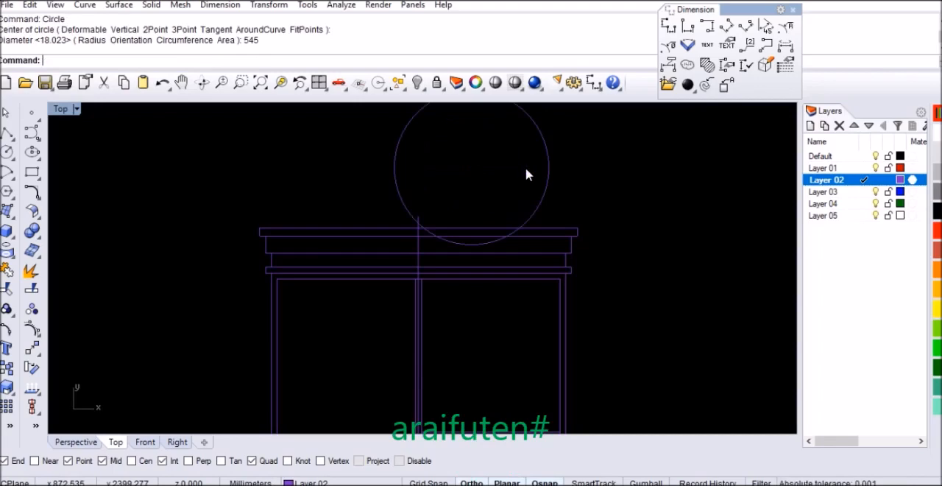
Step: Move the 545 mm diameter circle by its top quadrant onto the upper end of the vertical centre line
click(548, 160)
scroll(520, 242, down, 2)
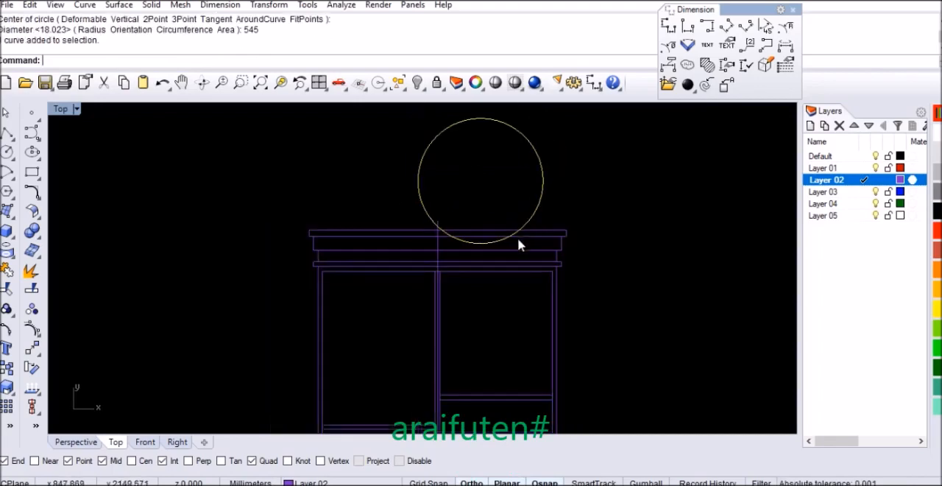
text(M)
key(Return)
click(479, 118)
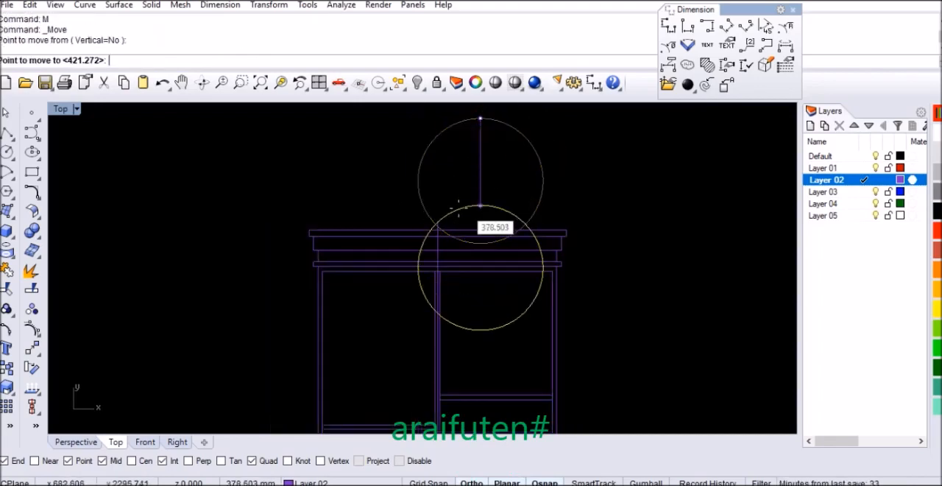
click(439, 218)
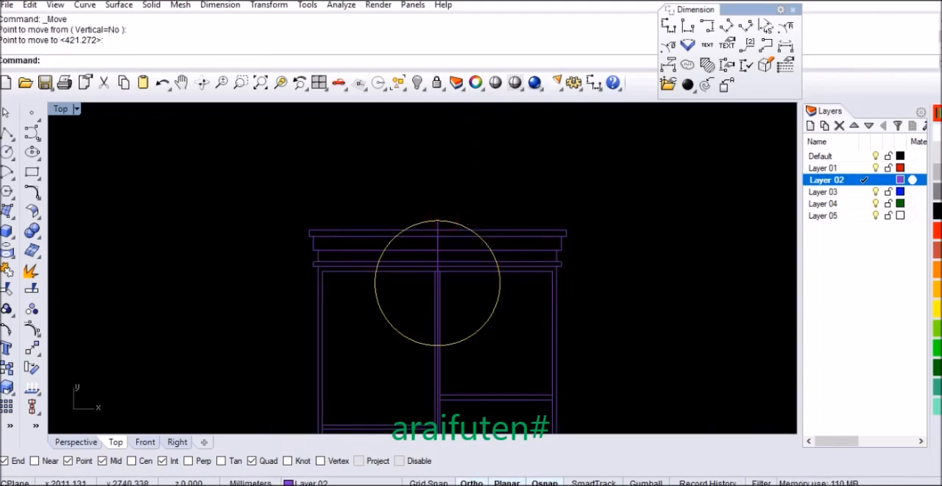
click(629, 243)
click(628, 237)
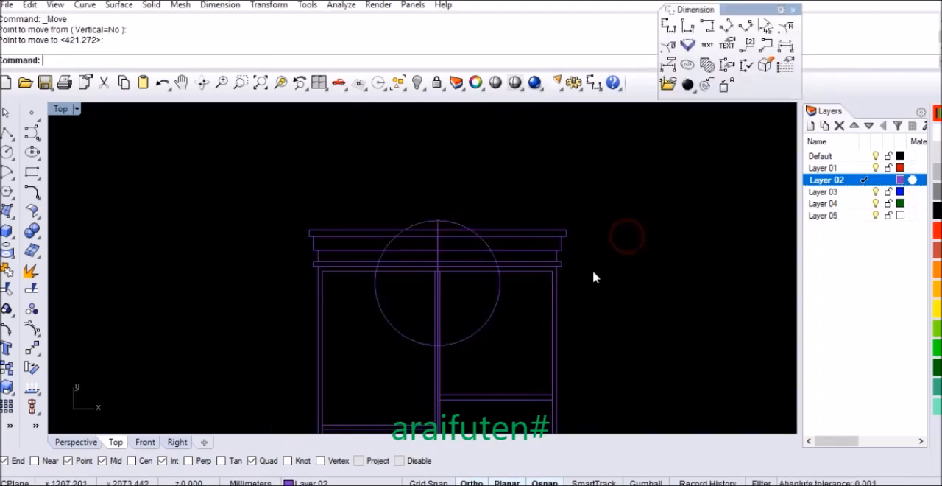
Step: Draw a circle with a 545 mm radius, centred in the empty space above and beside the cabinet
text(Circle)
key(Return)
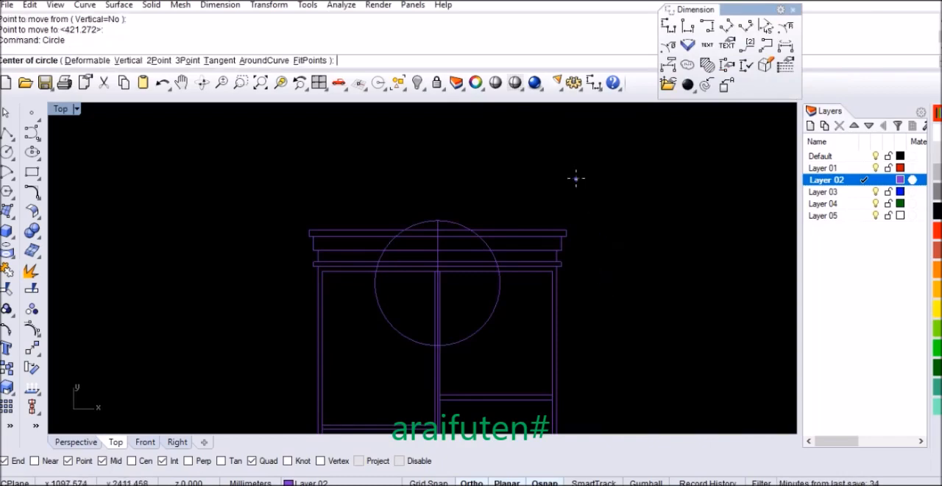
click(577, 177)
text(r)
key(Return)
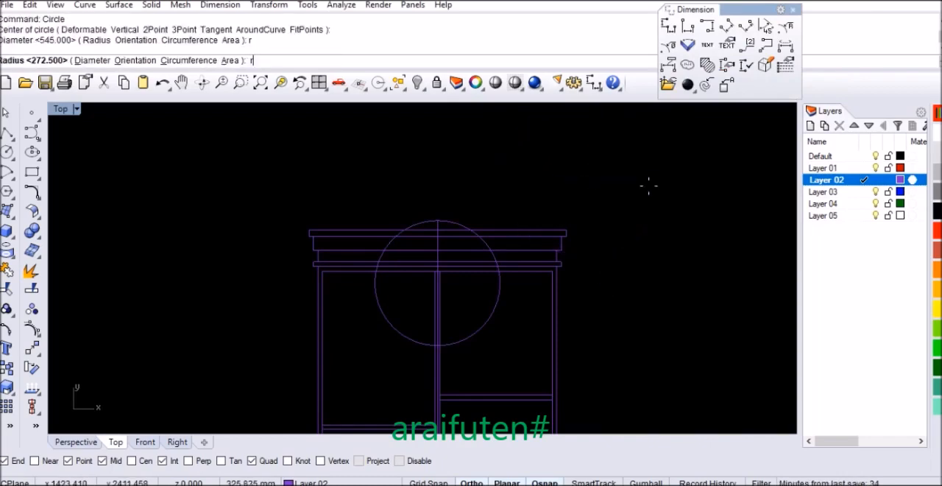
key(Return)
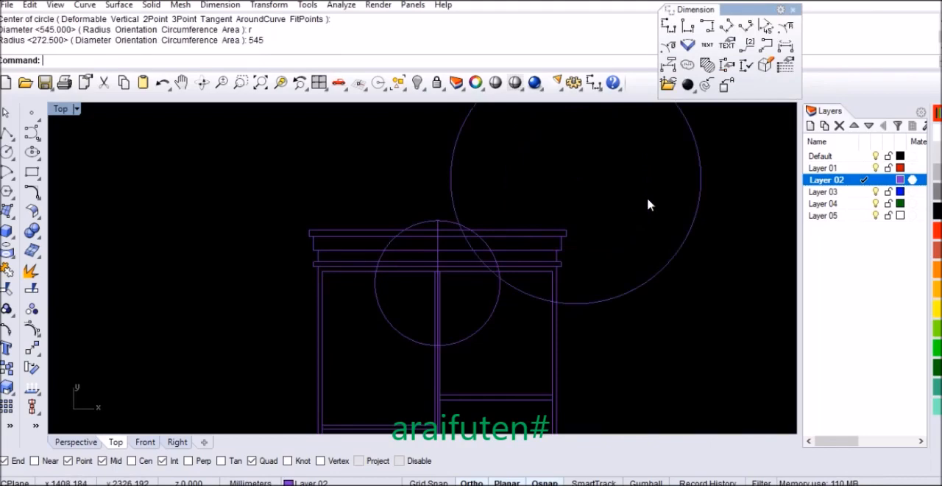
Step: Move the 545 mm radius circle by its top quadrant onto the upper end of the vertical centre line
drag(714, 195, 641, 249)
scroll(588, 385, down, 2)
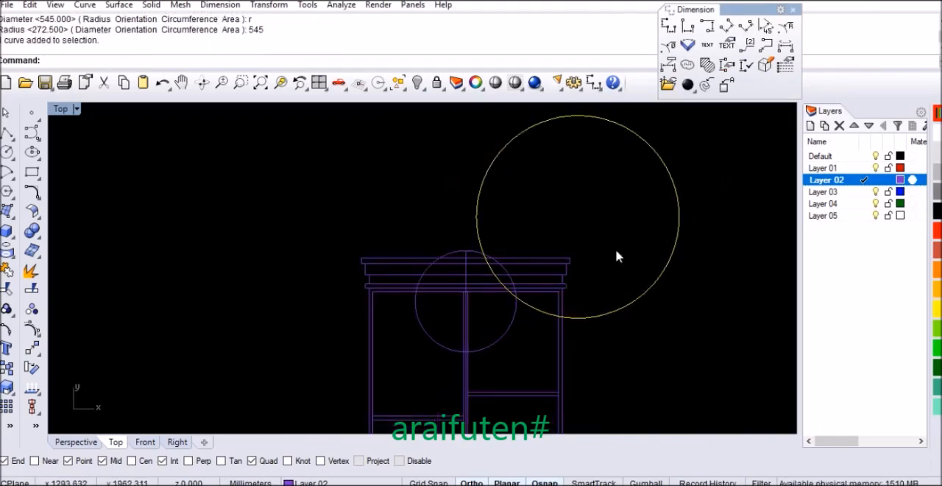
text(m)
key(Return)
click(577, 116)
scroll(453, 265, up, 2)
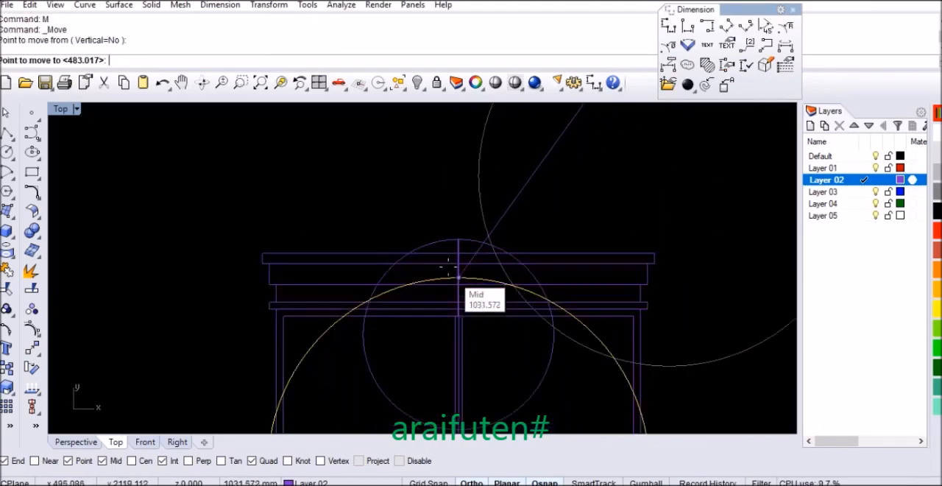
click(457, 240)
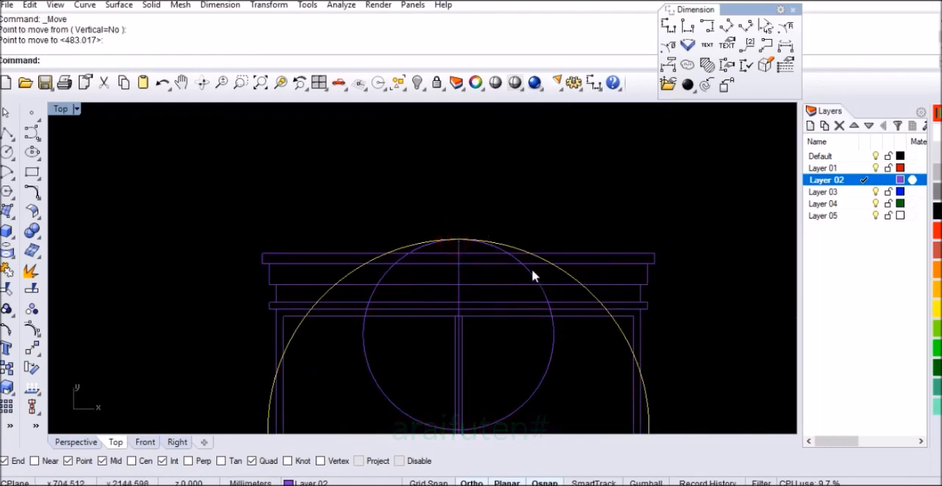
Step: Delete the smaller circle with the 545 mm diameter
click(531, 273)
key(Delete)
scroll(499, 319, down, 2)
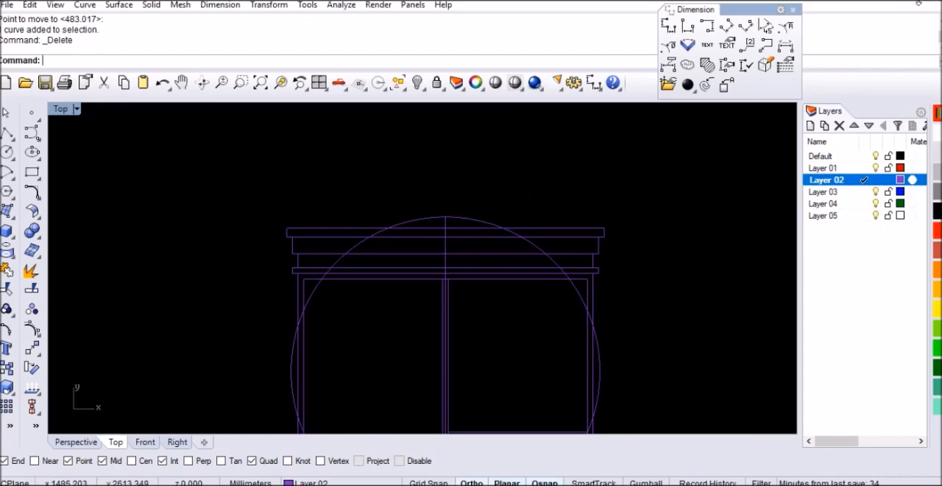
Step: Offset the 545 mm radius circle outward by 30 mm
click(658, 306)
click(475, 220)
text(Offset)
key(Return)
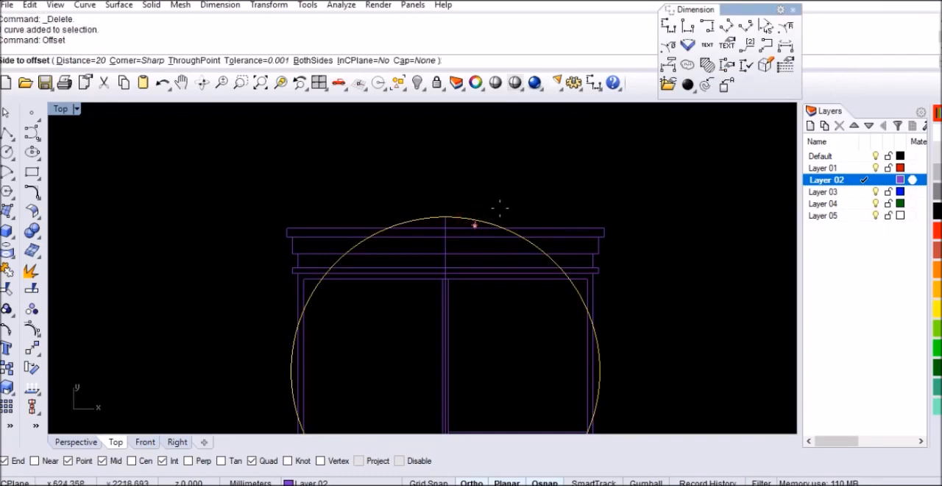
text(30)
key(Return)
click(546, 184)
Step: Start a Trim with the outline of the cabinet's uppermost panel as the cutting object
scroll(495, 247, up, 1)
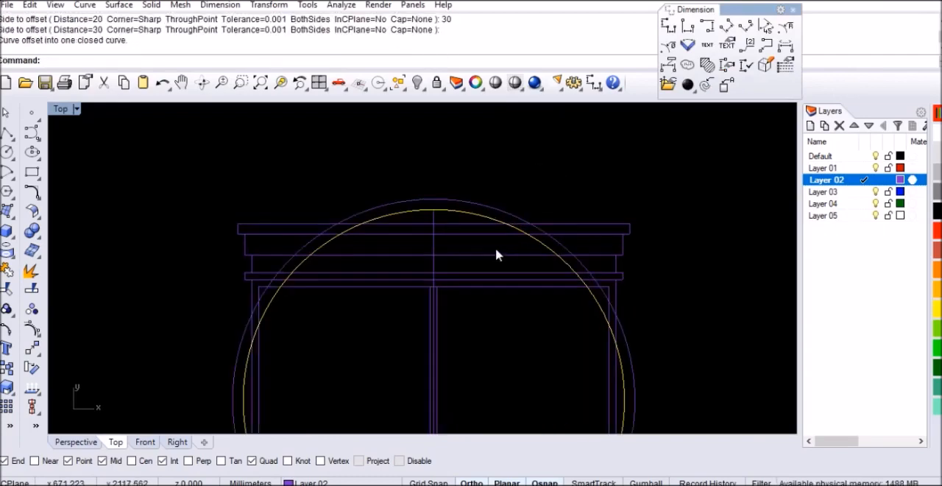
click(559, 228)
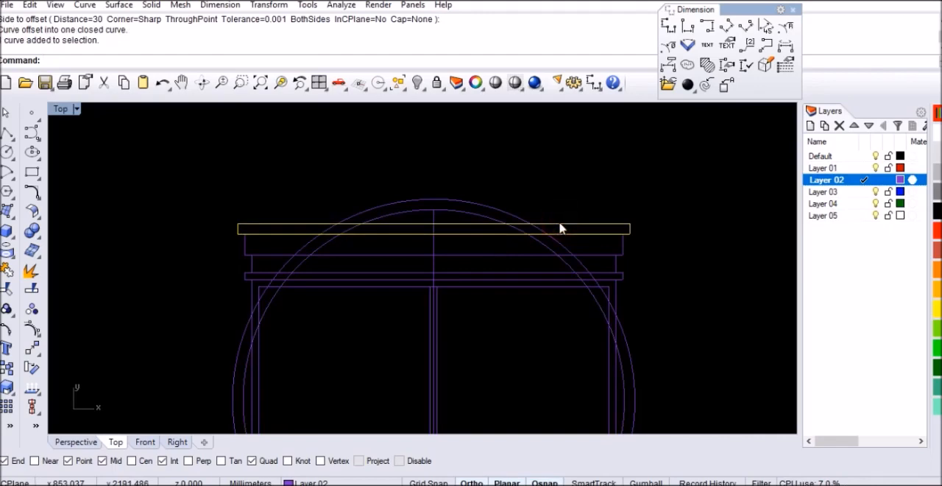
key(ctrl+t)
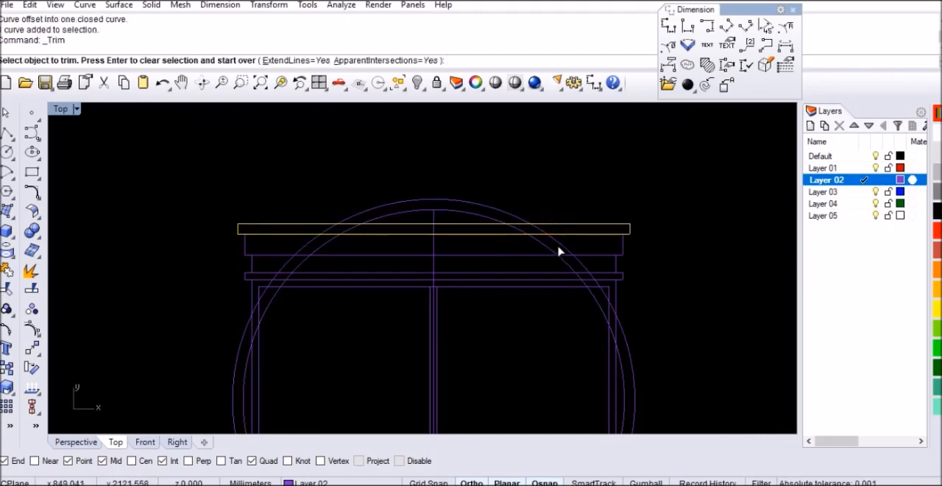
scroll(540, 234, up, 2)
click(531, 231)
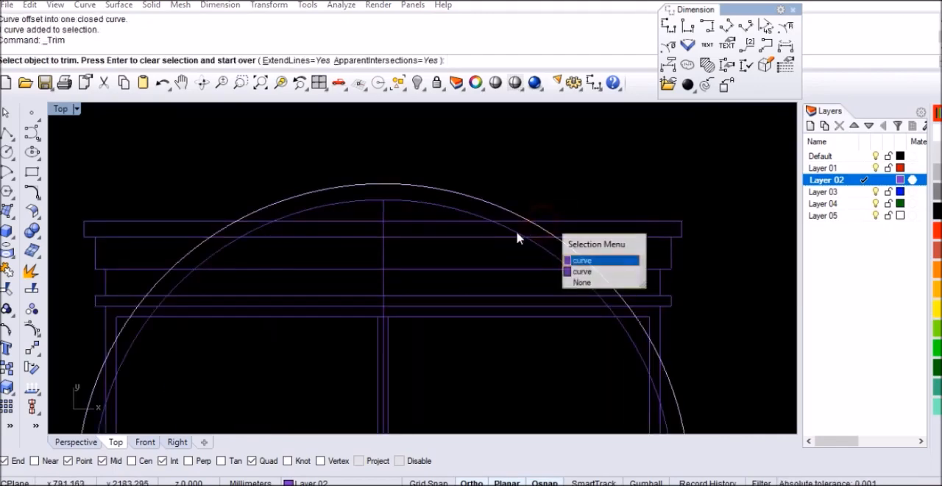
click(580, 261)
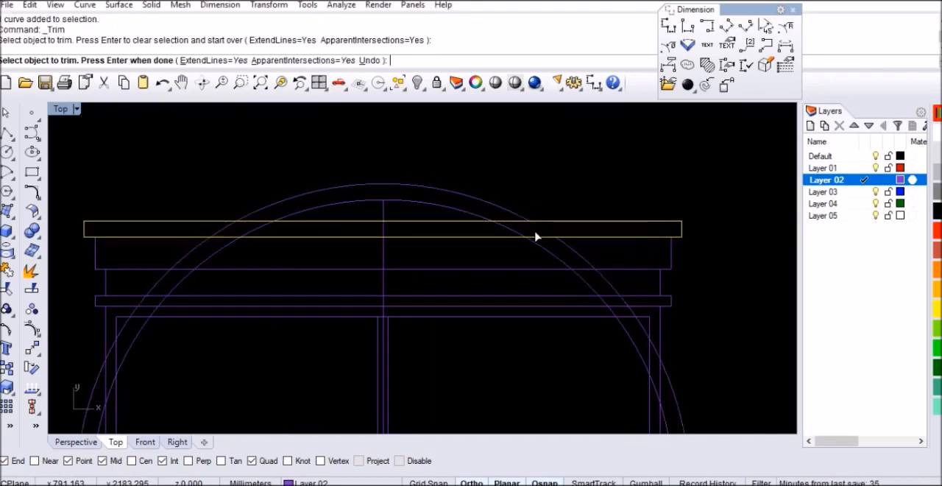
click(510, 229)
click(252, 233)
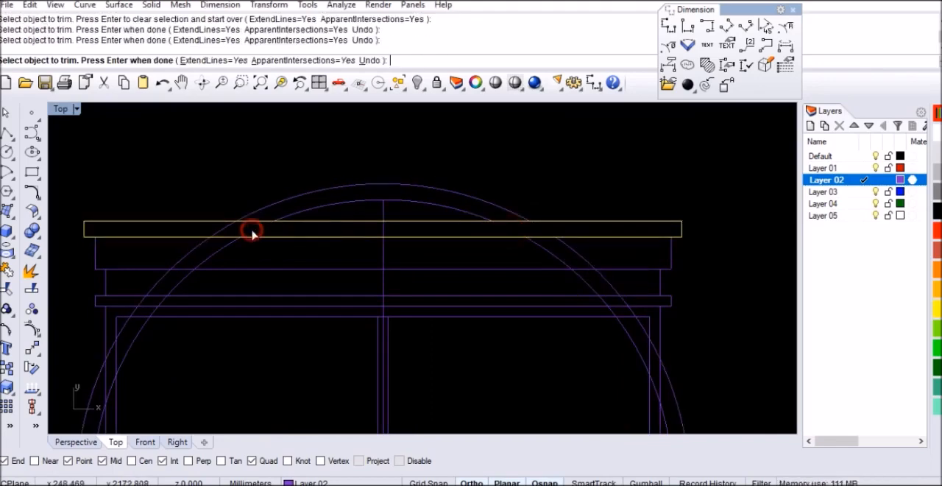
key(ctrl+z)
key(ctrl+z)
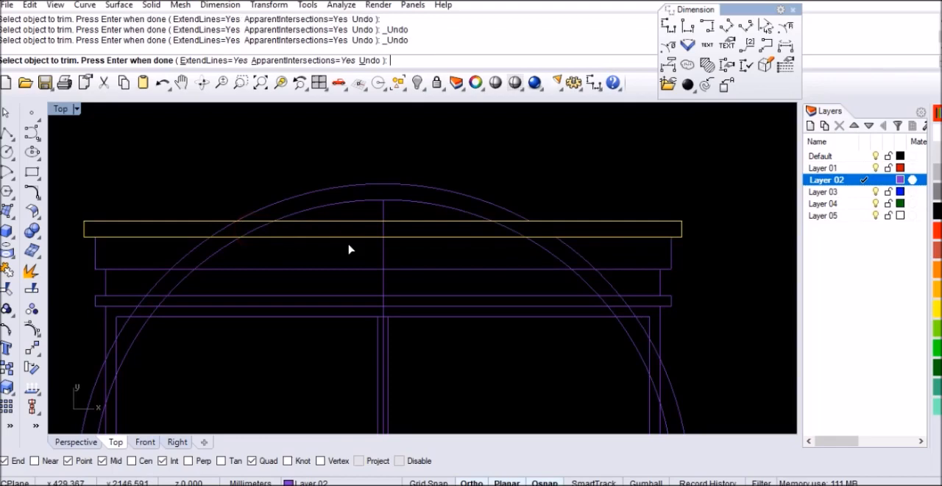
key(ctrl+z)
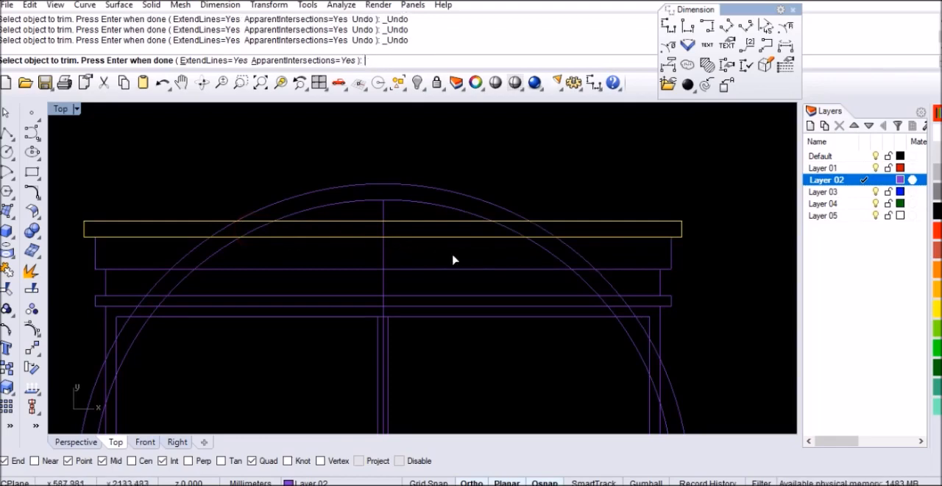
Step: Trim away the parts of both circles that lie below the uppermost panel
click(536, 244)
click(565, 252)
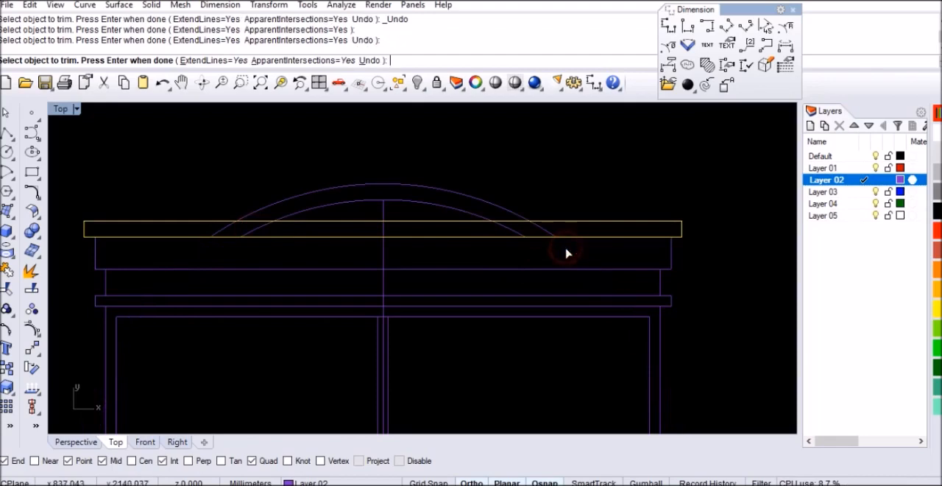
key(Return)
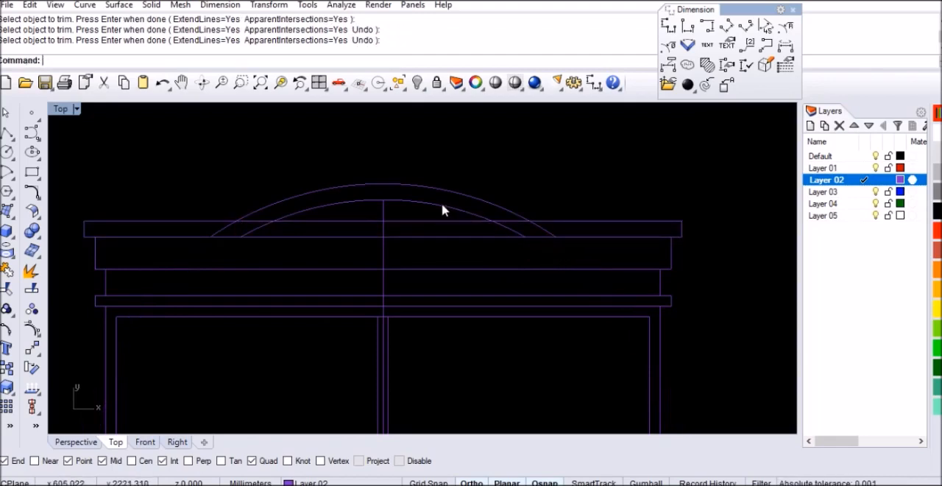
Step: Trim the uppermost panel's lower edge between the ends of the inner arc
click(442, 208)
key(Return)
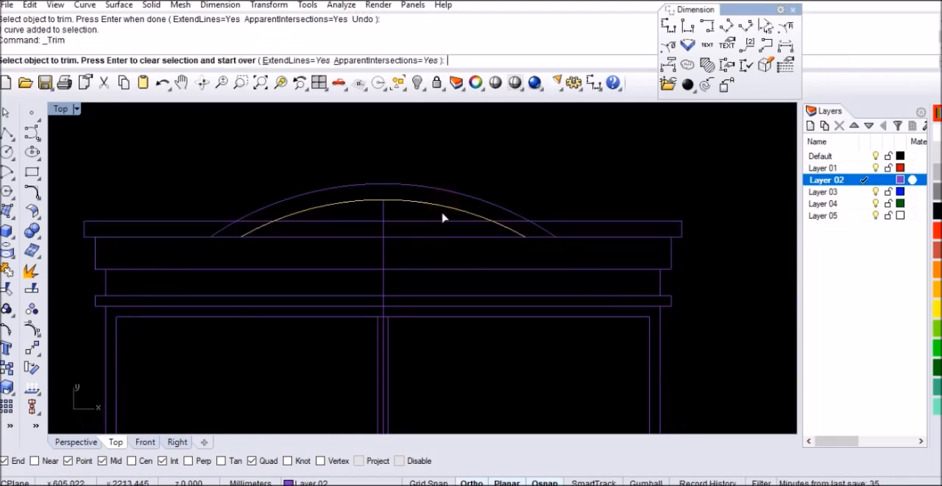
click(454, 237)
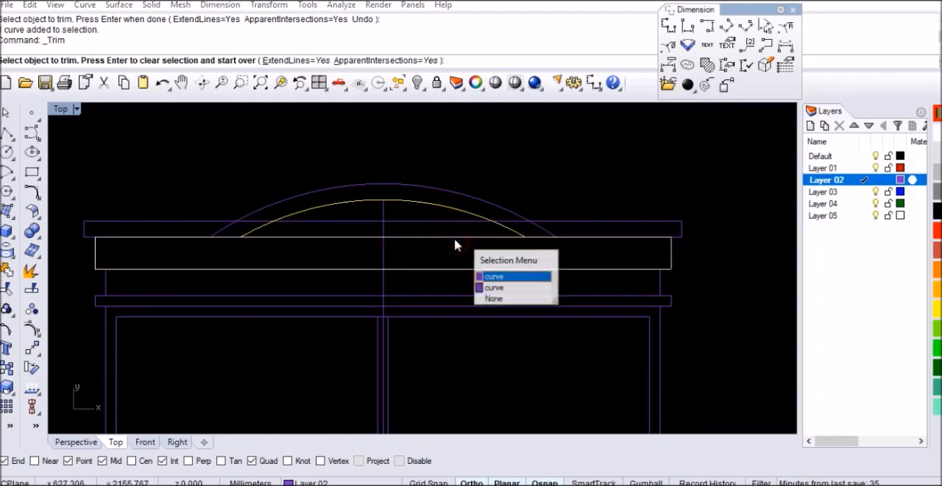
click(486, 287)
key(Return)
key(Escape)
Step: Hide the panel rectangle directly beneath the uppermost panel
click(671, 251)
key(ctrl+h)
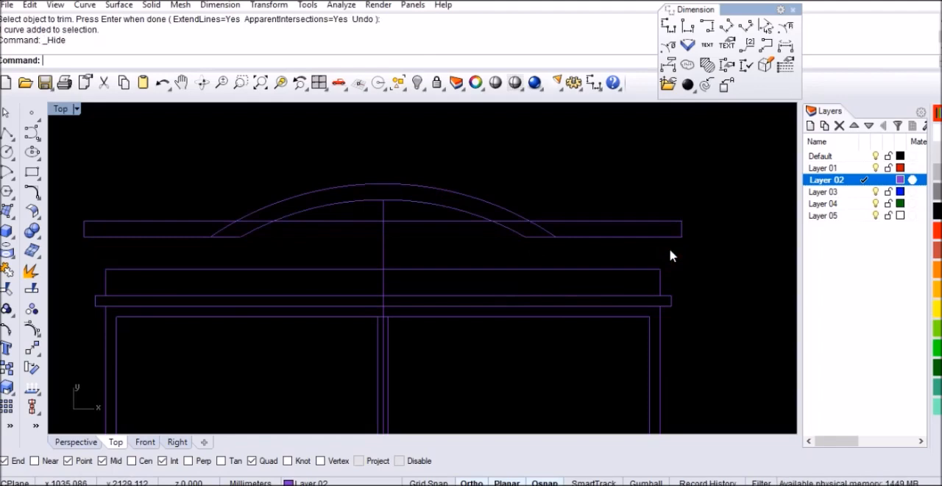
click(568, 221)
key(Escape)
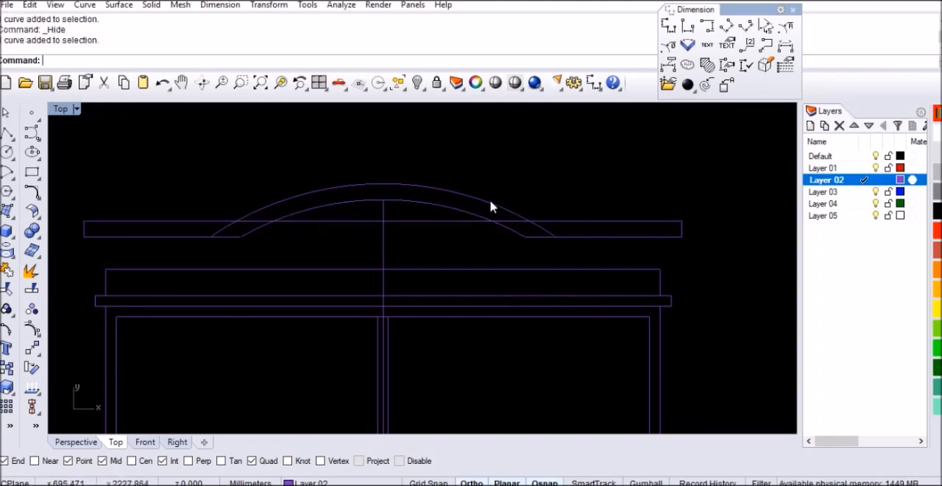
Step: Trim the uppermost panel's upper edge where it runs inside the outer arc
click(491, 203)
key(ctrl+t)
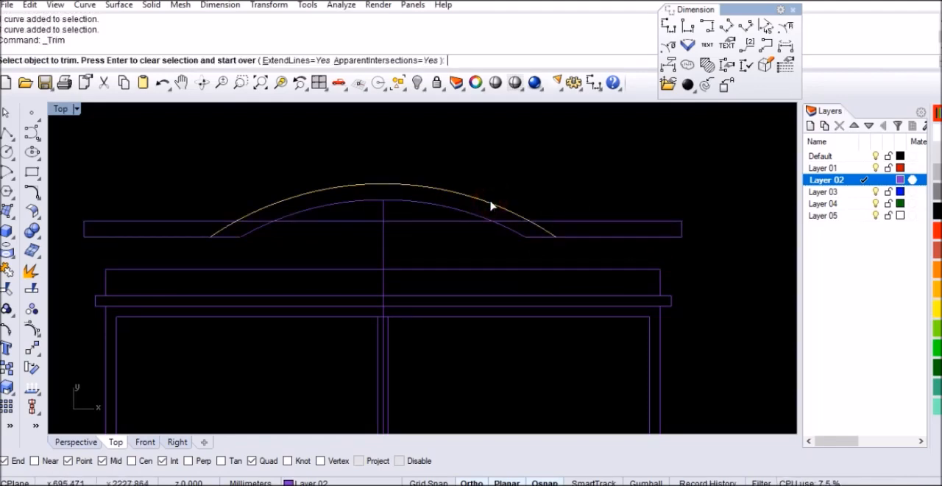
click(511, 221)
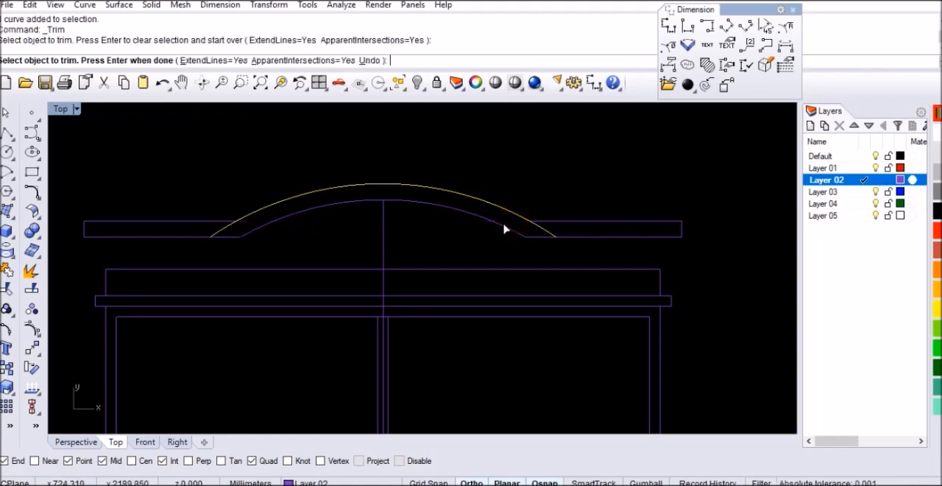
key(Return)
Step: Connect the outer and inner arcs to the upper and lower panel edges on the right side, with Join set to Yes
key(ctrl+shift+c)
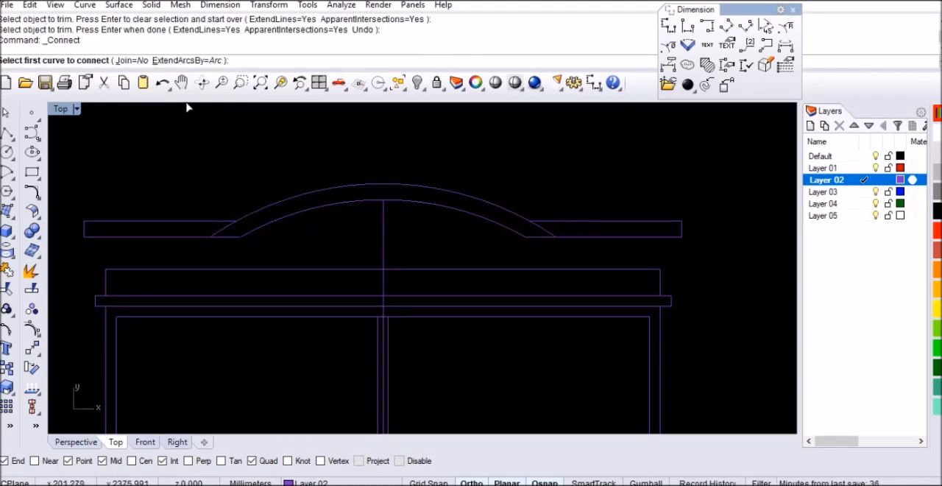
click(133, 60)
click(554, 224)
click(512, 219)
key(Return)
click(533, 236)
click(510, 225)
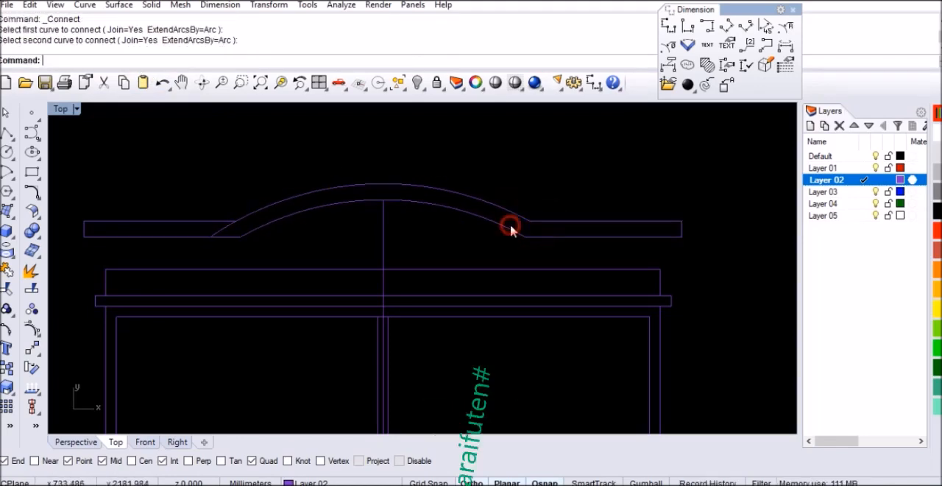
Step: Connect the outer and inner arcs to the upper and lower panel edges on the left side
key(Return)
click(253, 213)
click(216, 221)
key(Return)
click(252, 229)
click(229, 236)
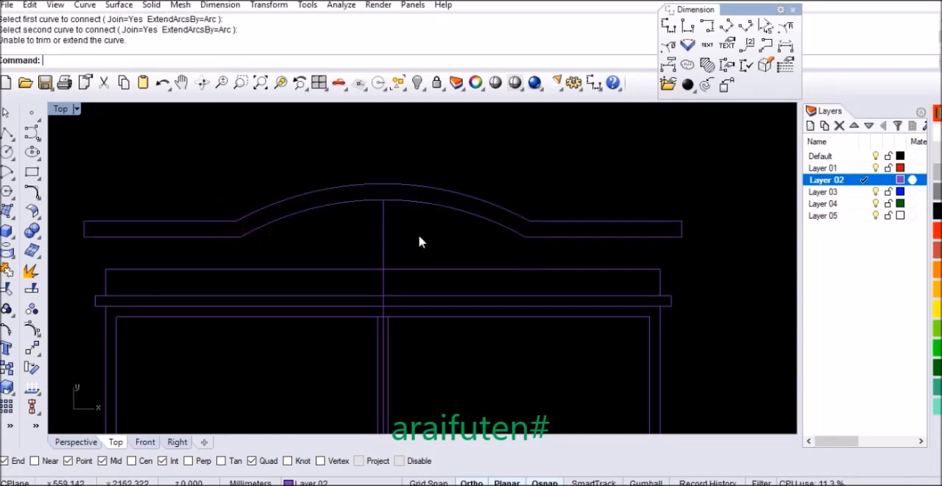
Step: Show the hidden panel rectangle beneath the arched crown again
key(ctrl+shift+h)
click(444, 237)
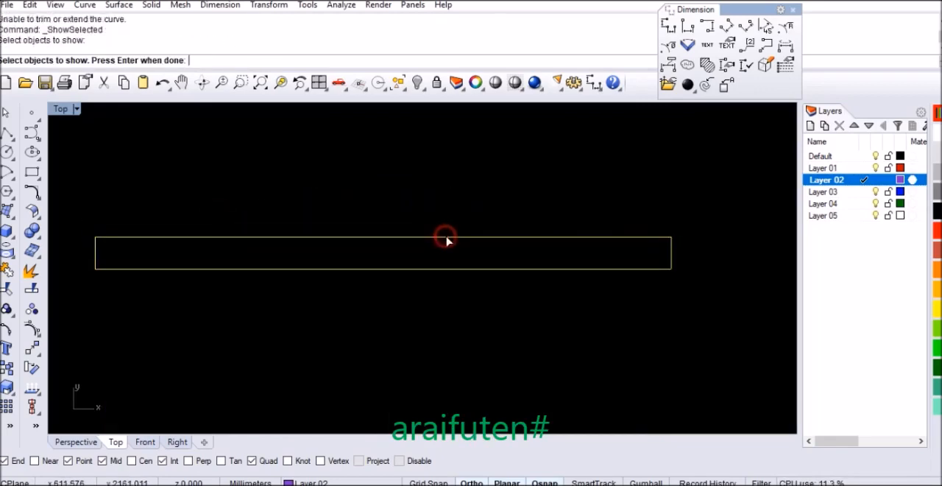
key(Return)
scroll(467, 195, down, 2)
scroll(465, 189, down, 2)
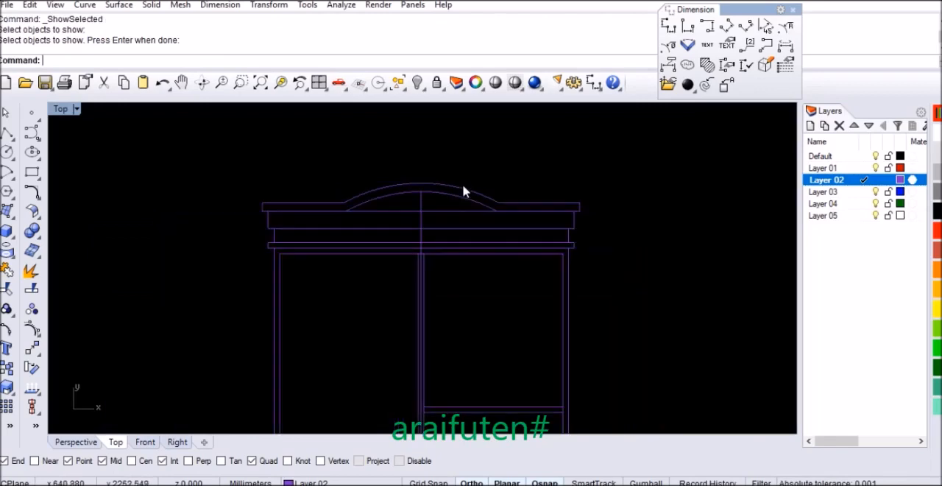
Step: Trim the upper edge of the panel below the crown where it crosses under the arch, using the crown outline as cutter
click(435, 217)
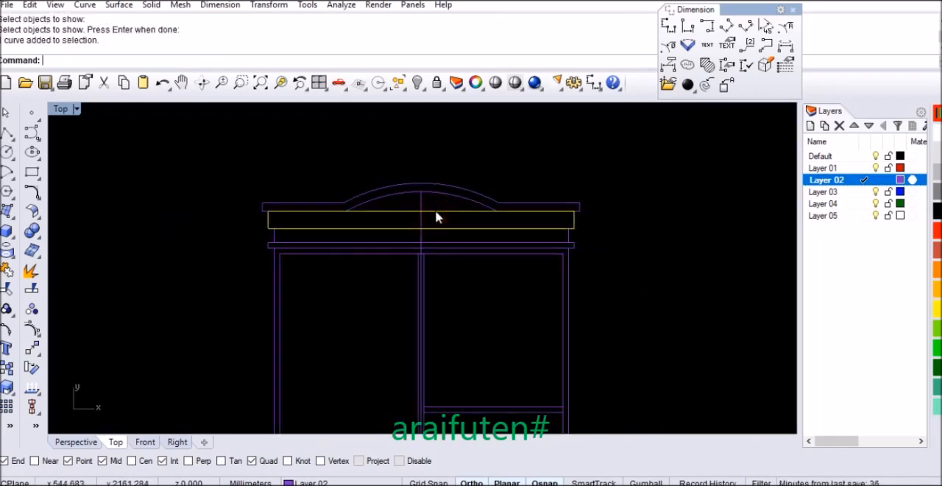
scroll(403, 219, up, 1)
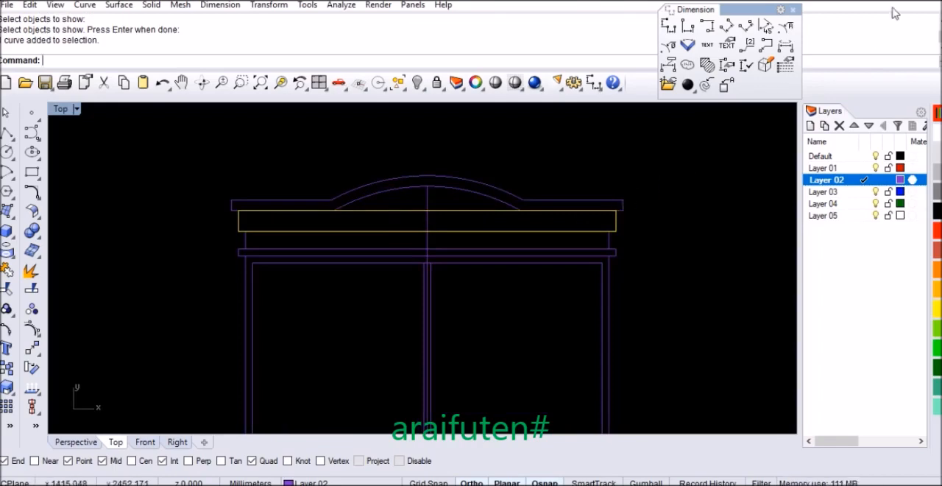
click(722, 227)
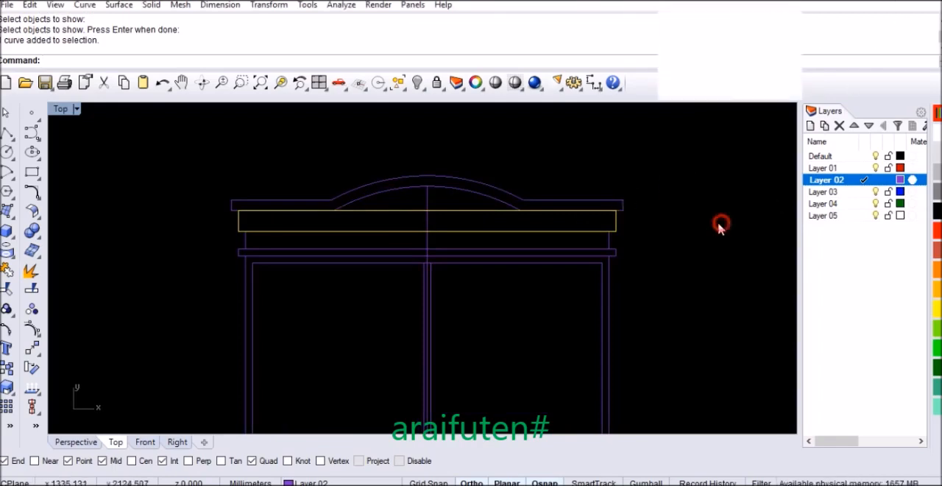
click(496, 198)
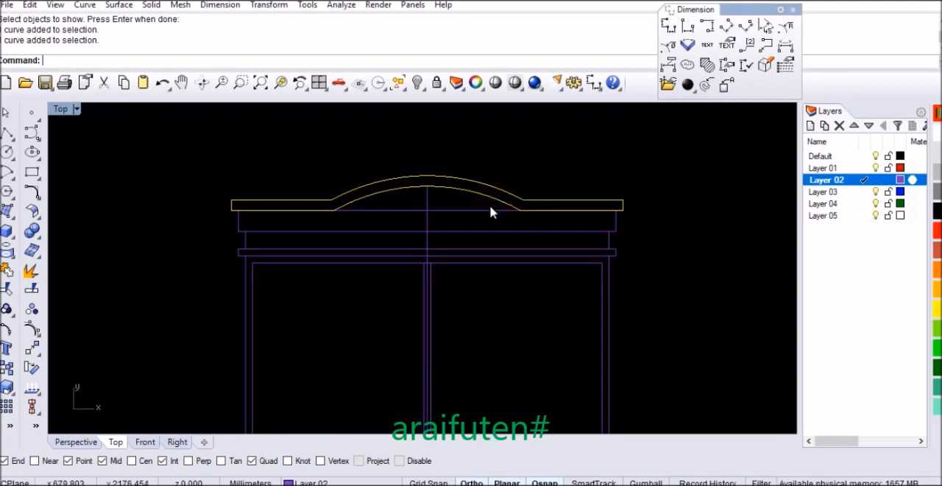
key(ctrl+t)
click(477, 213)
key(Return)
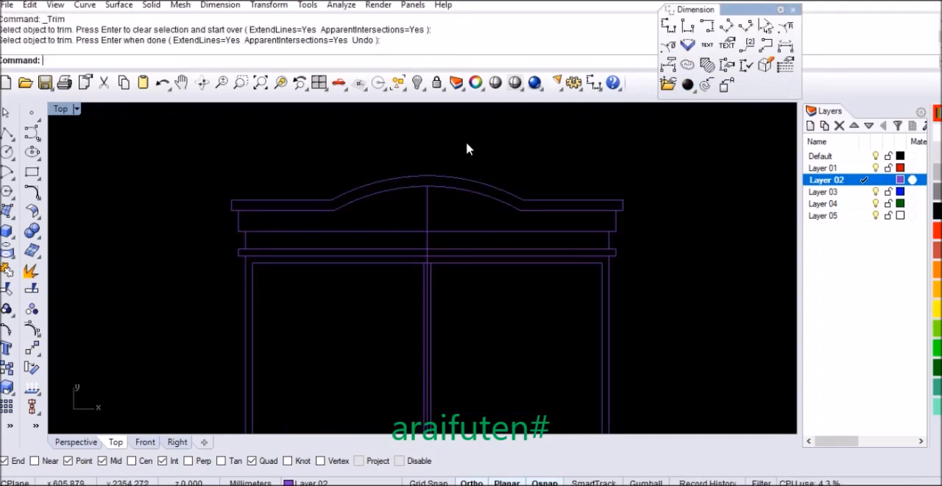
Step: Delete the vertical centre line under the arched crown
scroll(467, 148, down, 3)
scroll(447, 187, up, 4)
click(441, 177)
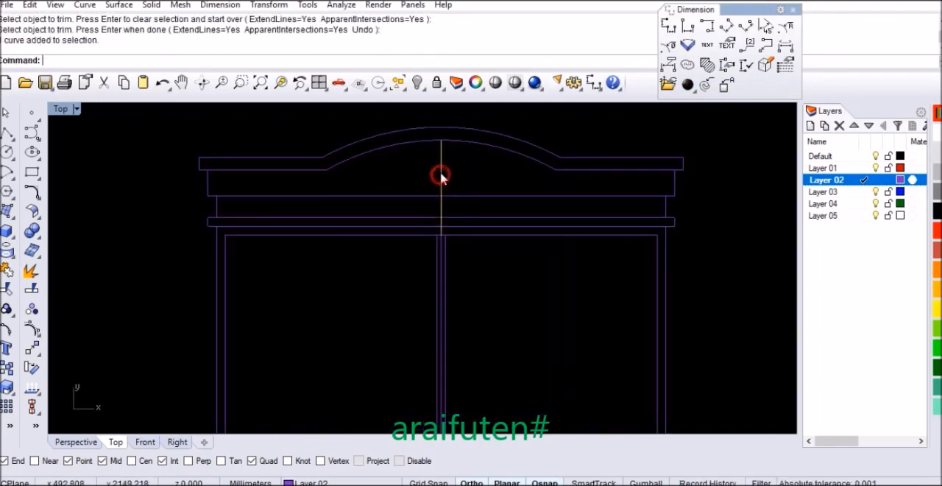
key(Delete)
Step: Place a point at the midpoint of the cabinet's bottom outer edge
scroll(442, 173, down, 5)
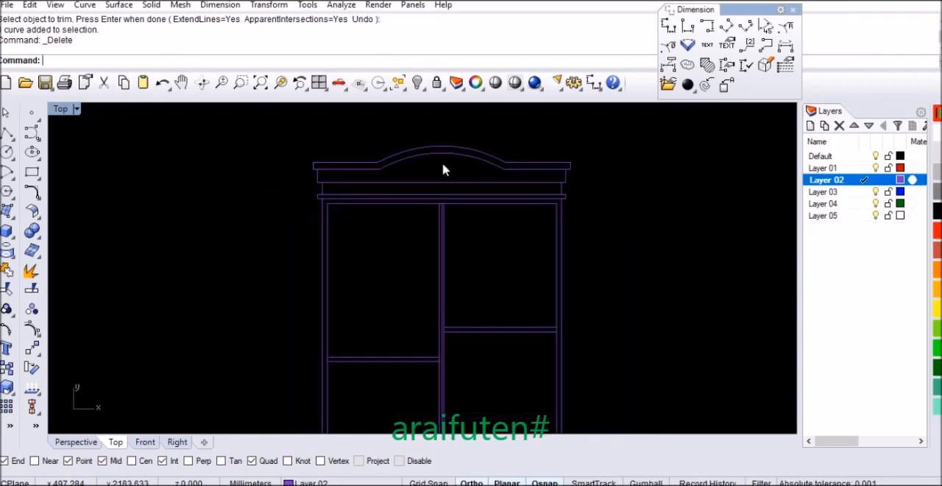
scroll(442, 168, down, 3)
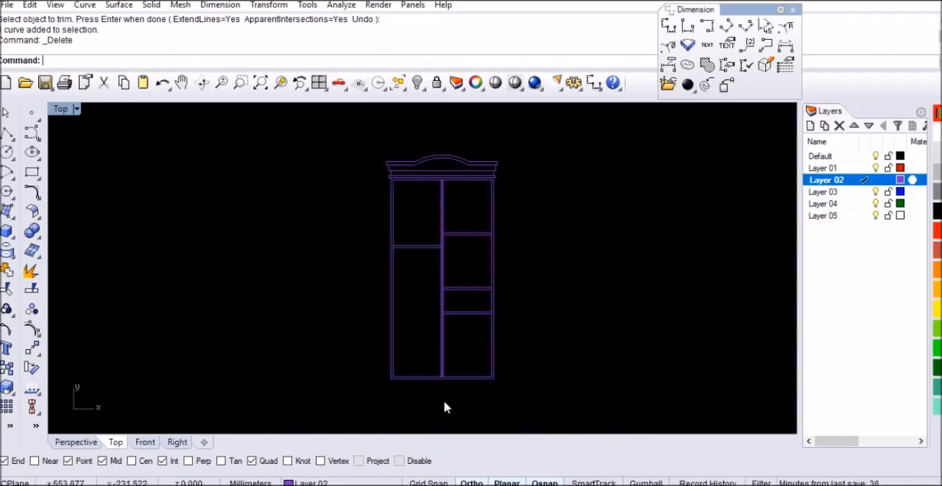
scroll(451, 407, up, 8)
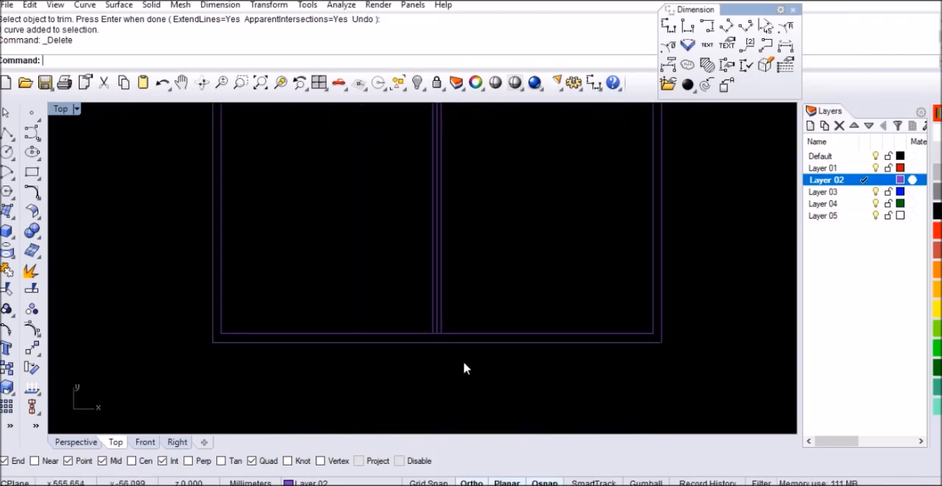
scroll(451, 289, down, 5)
scroll(545, 346, up, 2)
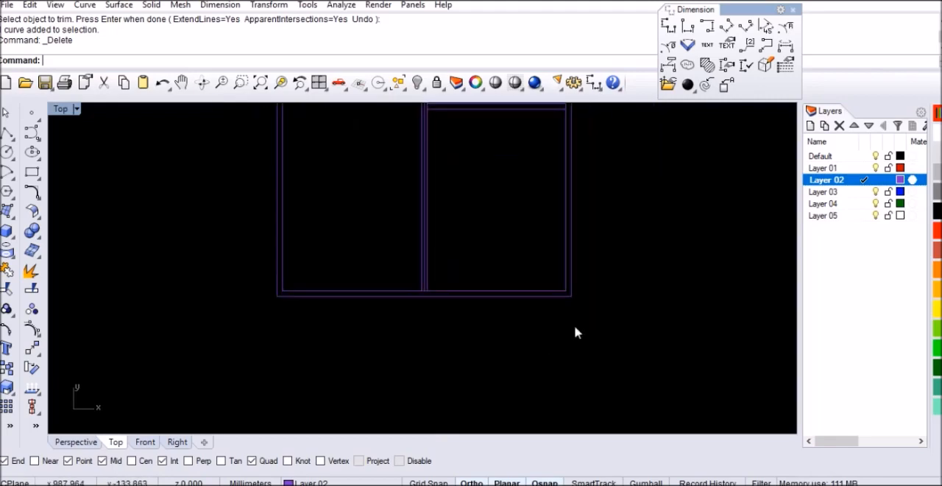
click(793, 10)
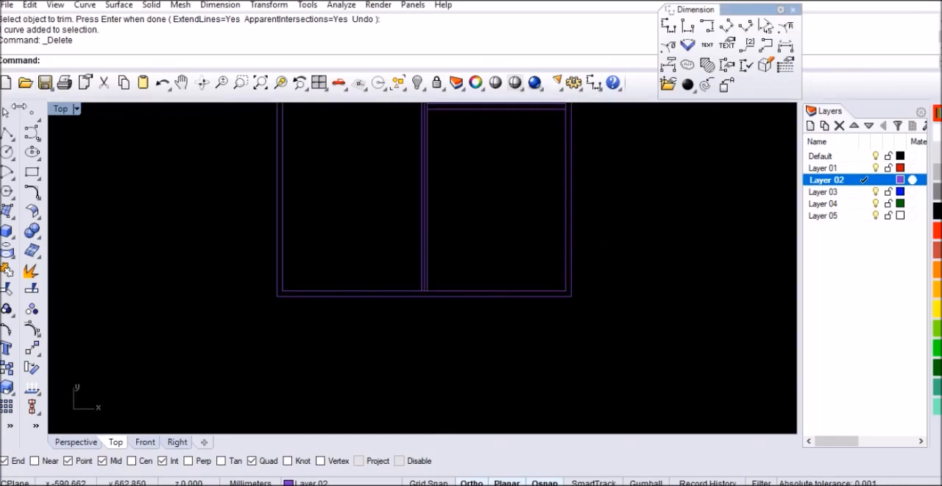
click(31, 113)
scroll(427, 295, up, 3)
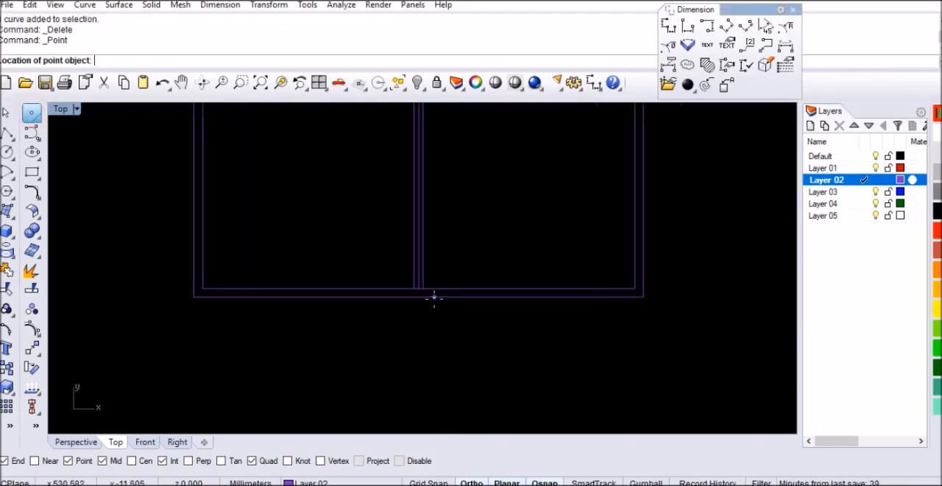
click(414, 298)
drag(401, 314, 430, 313)
Step: Draw a 1080 by 20 mm rectangle in the empty space below the cabinet
text(Ret)
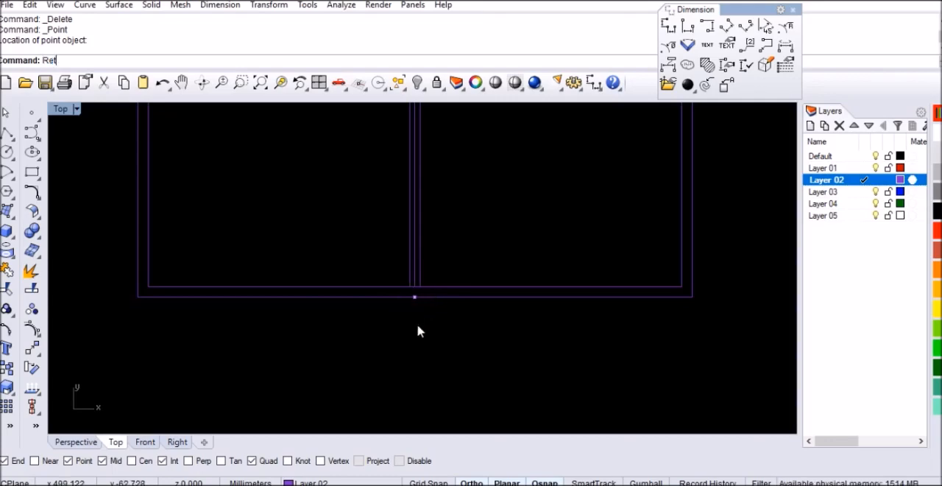
key(Return)
text(Rec)
key(Return)
click(318, 317)
text(108)
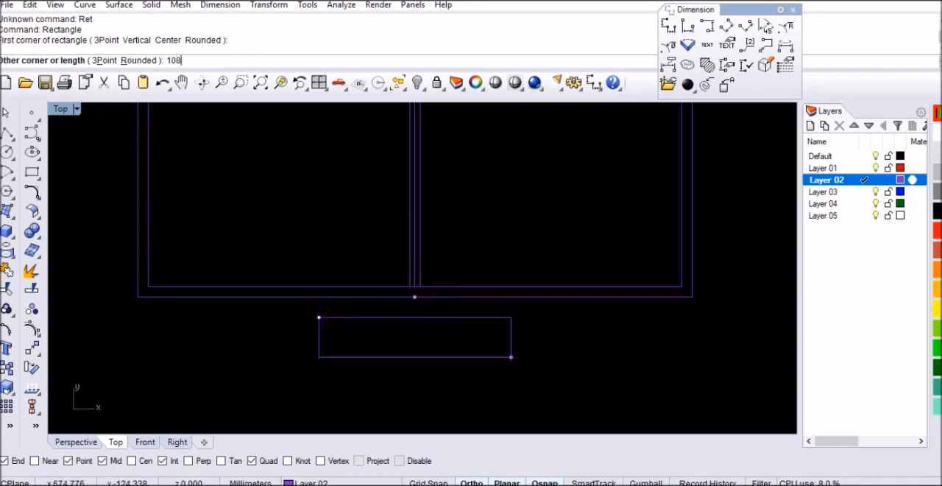
text(0)
key(Return)
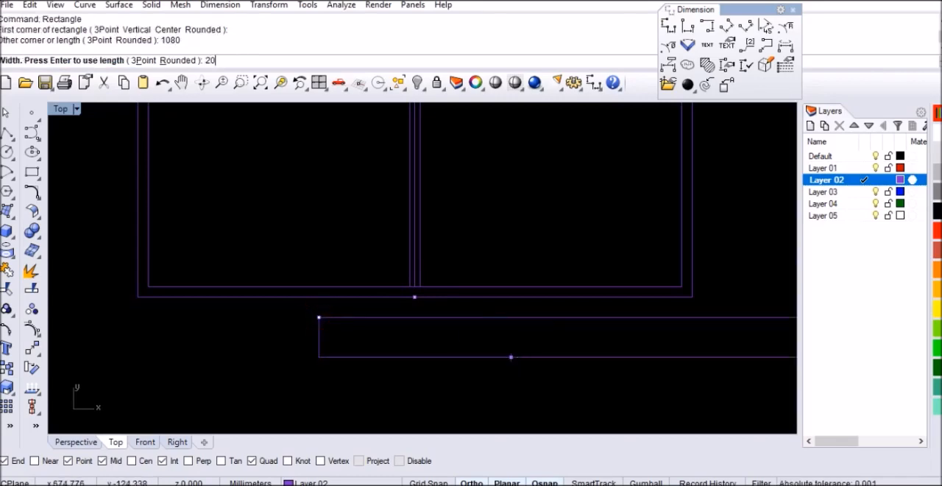
text(20)
key(Return)
scroll(395, 288, down, 3)
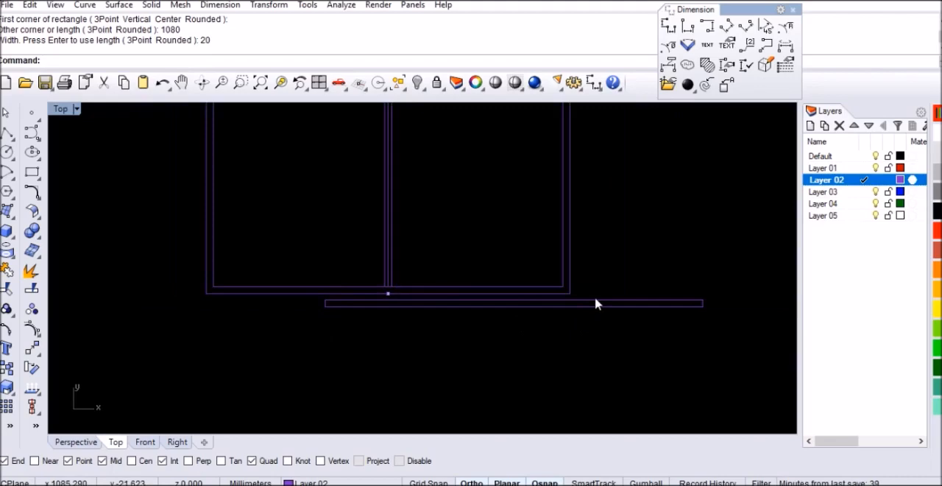
Step: Move the 1080 by 20 mm rectangle by its upper edge's midpoint to the lower end of the cabinet's centre line
click(595, 302)
text(M)
key(Return)
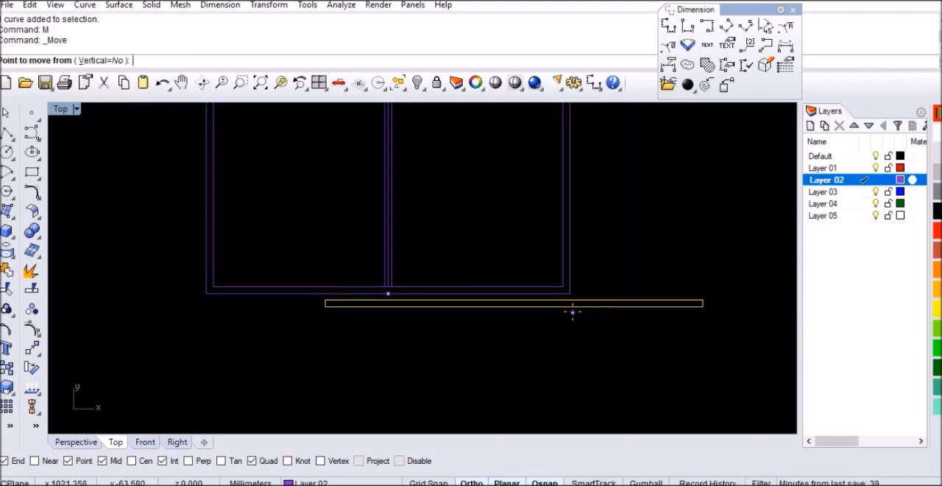
click(512, 301)
scroll(390, 296, up, 4)
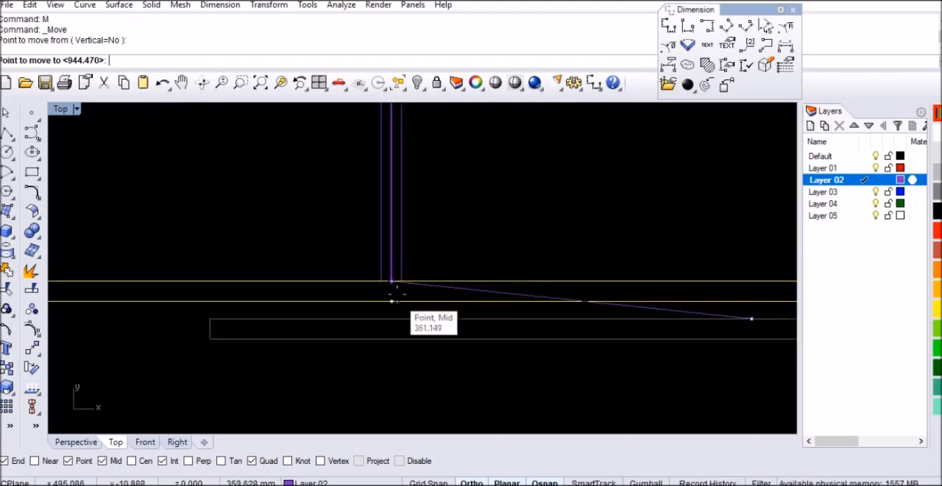
click(393, 284)
scroll(451, 298, down, 3)
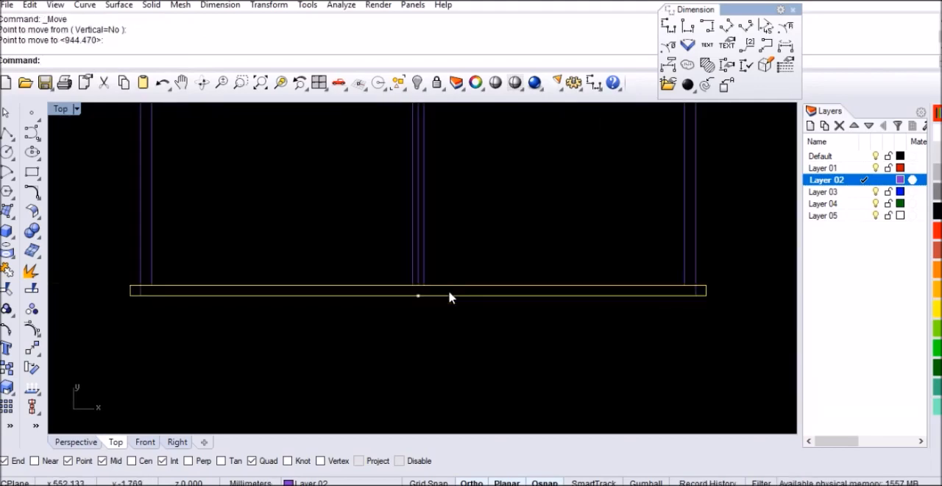
scroll(451, 297, down, 2)
click(434, 326)
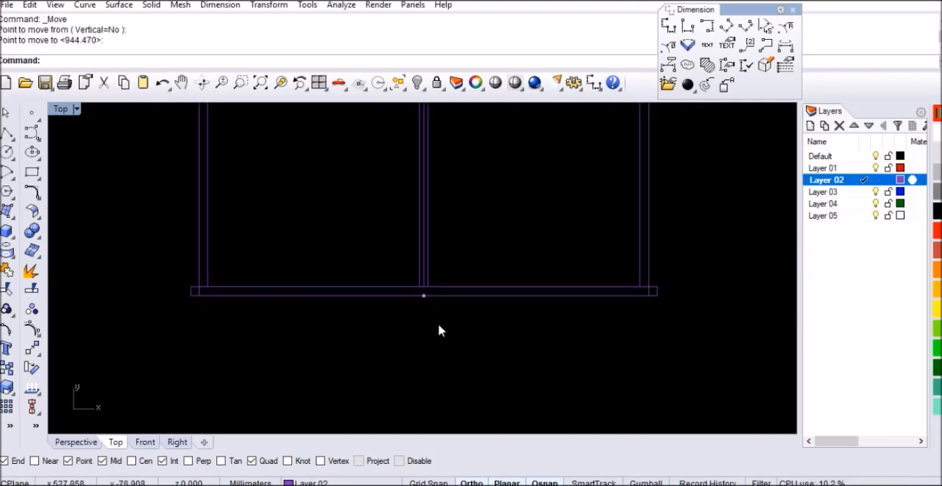
Step: Copy the point at the bottom centre 320 mm to the right
mouse_move(380, 343)
mouse_down()
mouse_move(447, 309)
mouse_move(479, 269)
mouse_up()
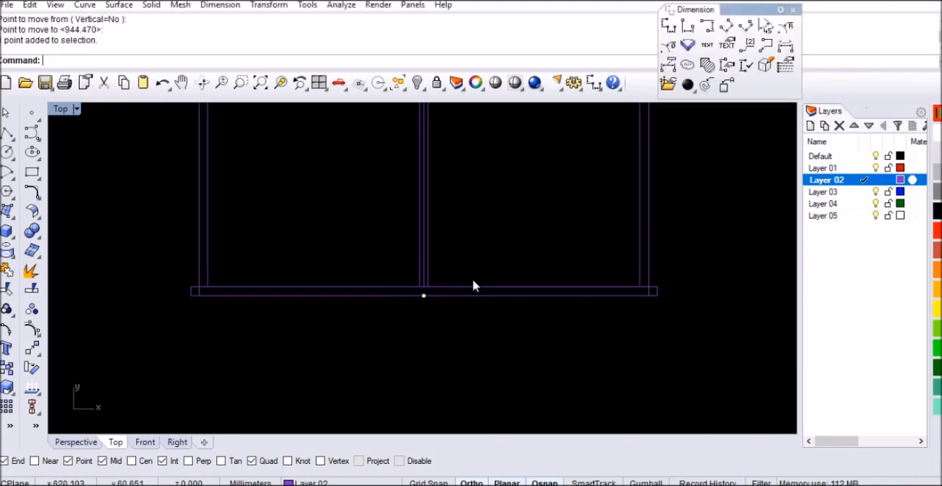
click(7, 368)
click(279, 344)
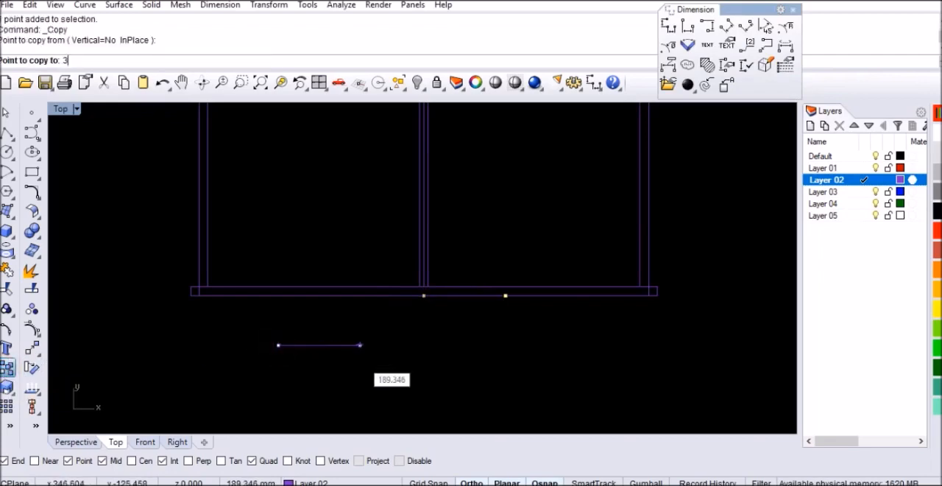
key(Return)
click(359, 358)
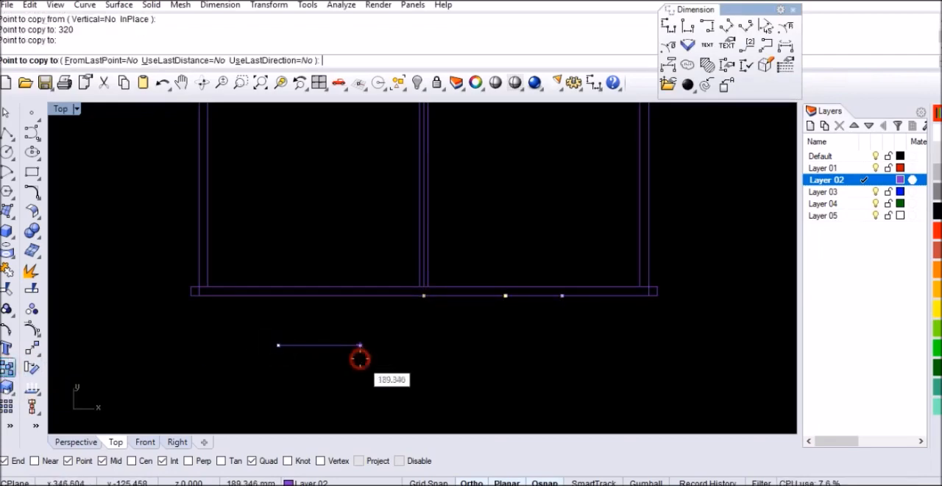
key(Return)
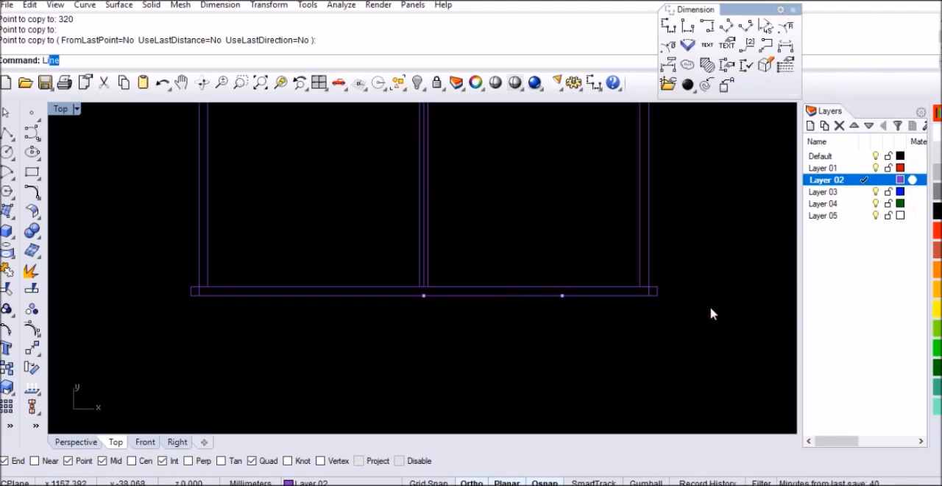
Step: Draw a 74 mm vertical line downward from the cabinet's lower right outer corner
key(Return)
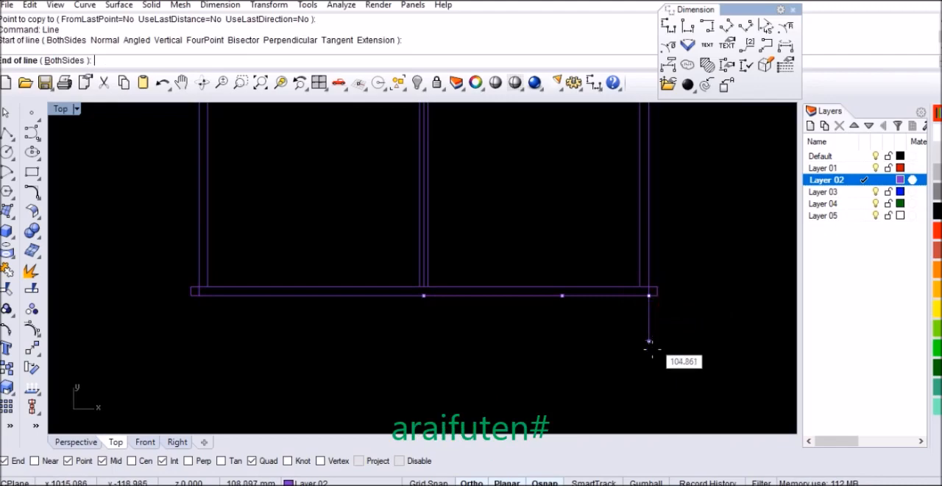
text(74)
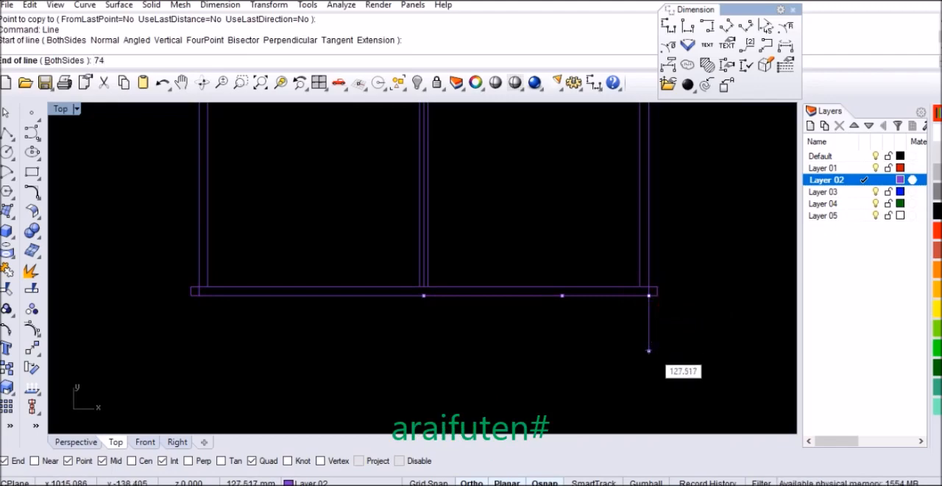
key(Return)
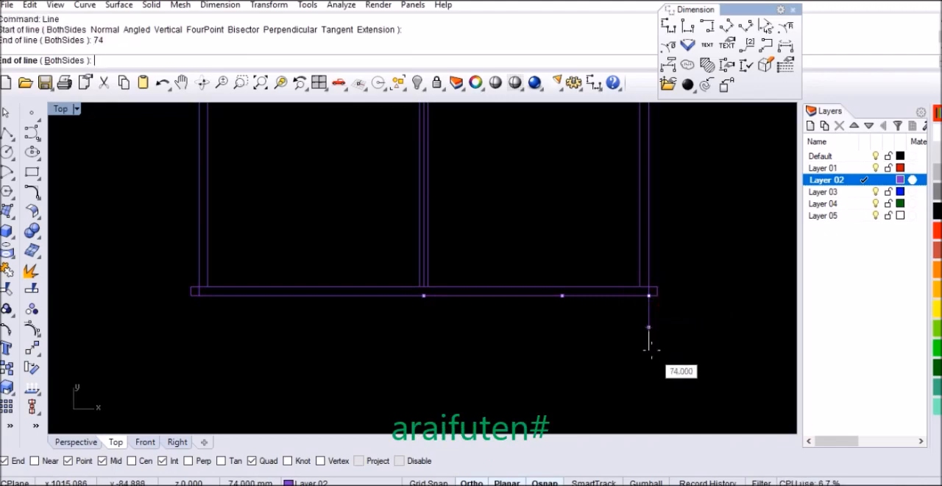
click(647, 352)
Step: Draw a 90 mm vertical line downward from the copied point on the base's lower edge
key(Return)
click(564, 297)
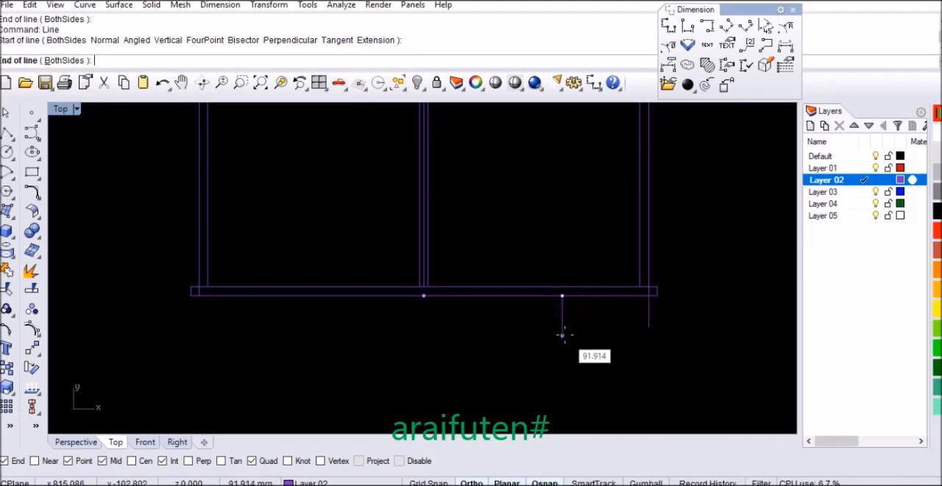
text(90)
key(Return)
click(563, 336)
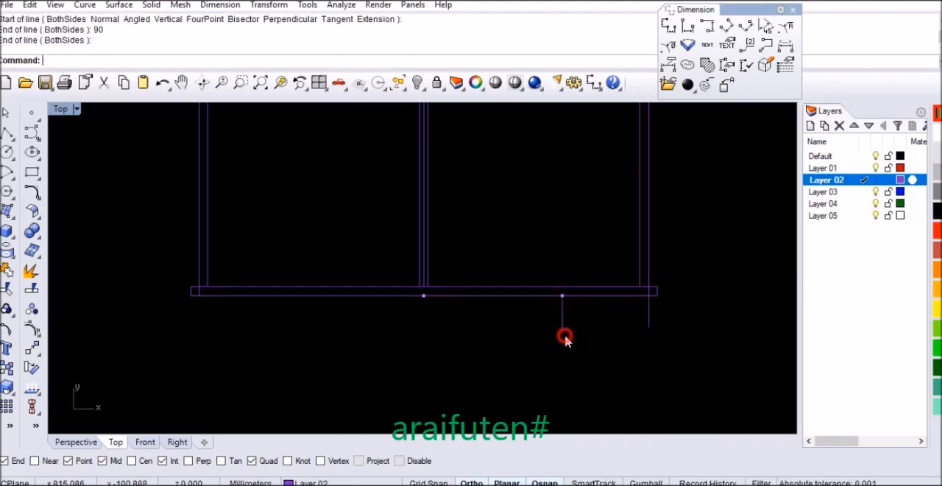
Step: Draw a 60 mm vertical line downward from the bottom centre point
key(Return)
click(423, 297)
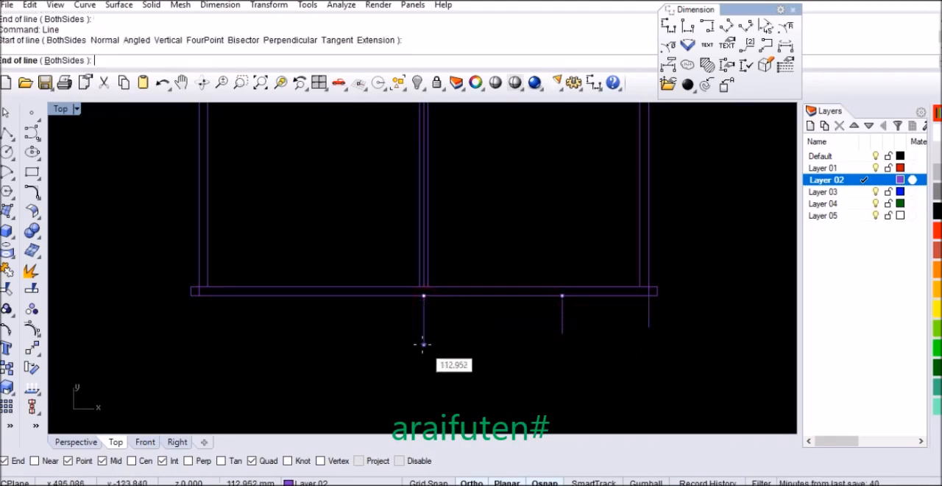
text(60)
key(Return)
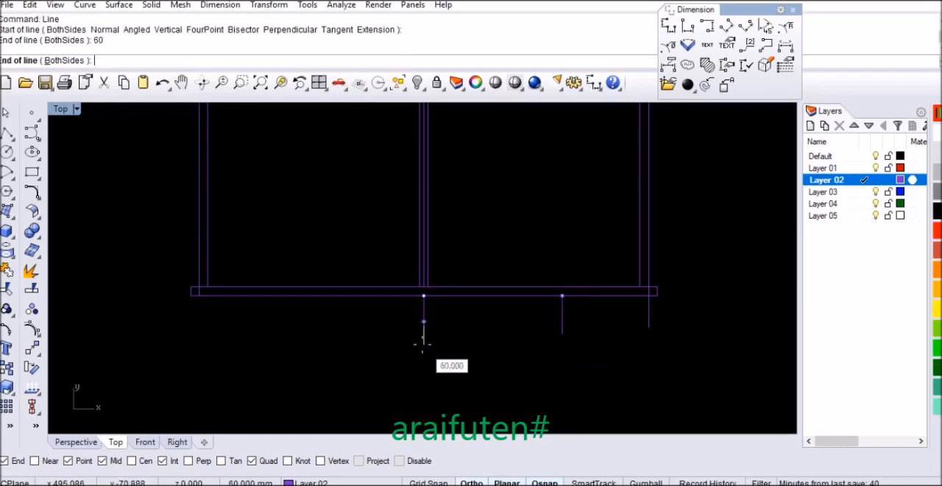
click(423, 349)
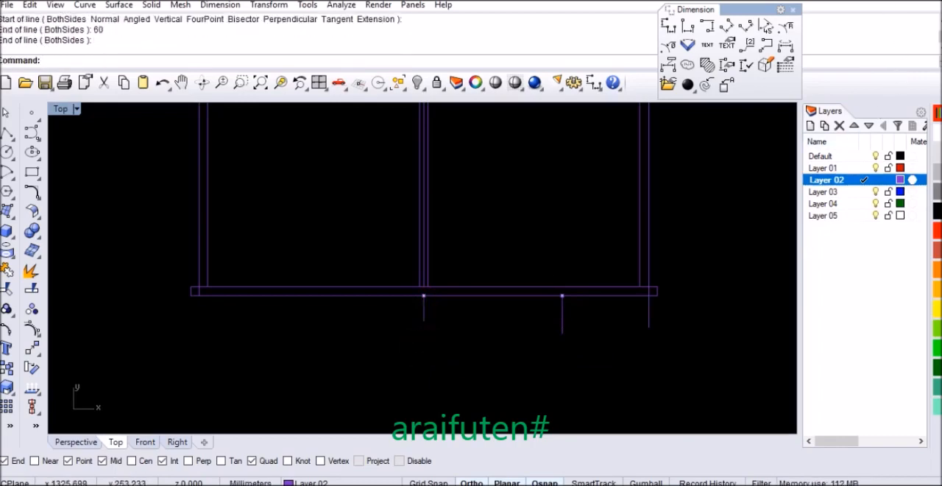
click(715, 295)
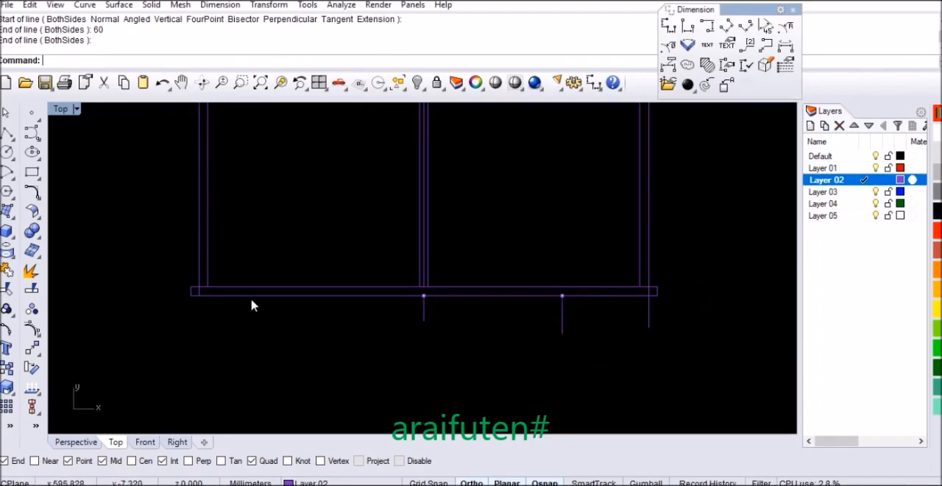
Step: Draw an upward-bowed interpolated curve from the 74 mm line's lower end through two intermediate points to the 90 mm line's lower end
click(31, 132)
click(71, 140)
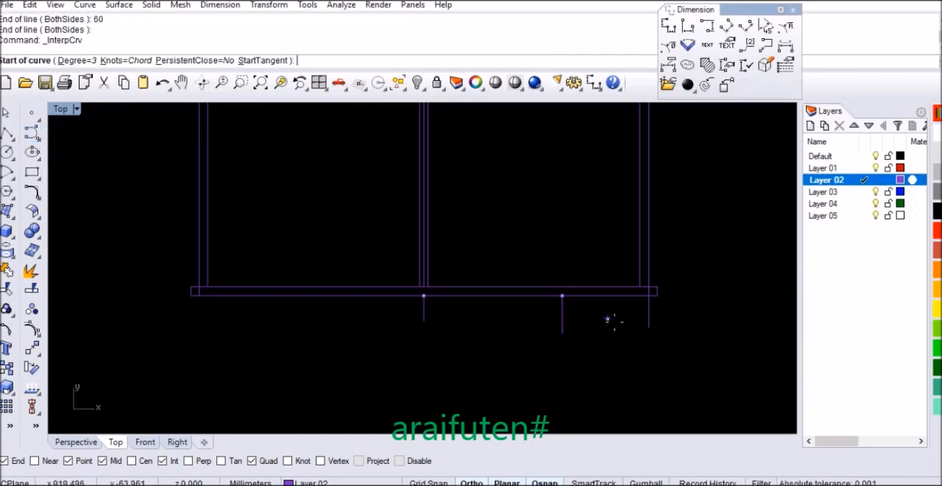
click(647, 328)
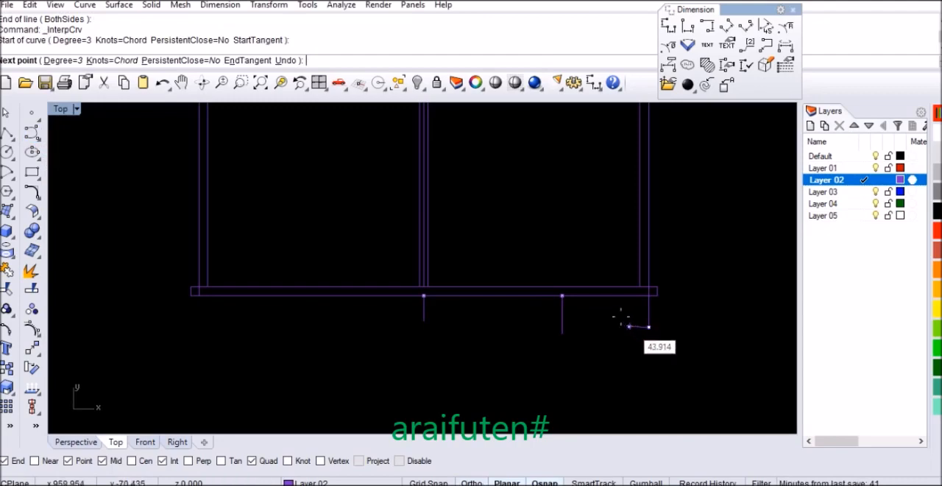
scroll(614, 325, up, 1)
scroll(614, 324, up, 1)
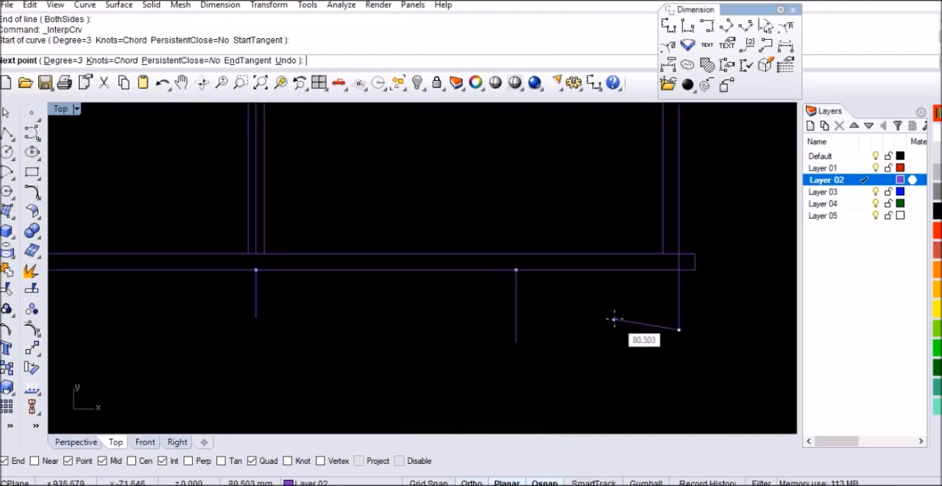
click(614, 320)
click(559, 328)
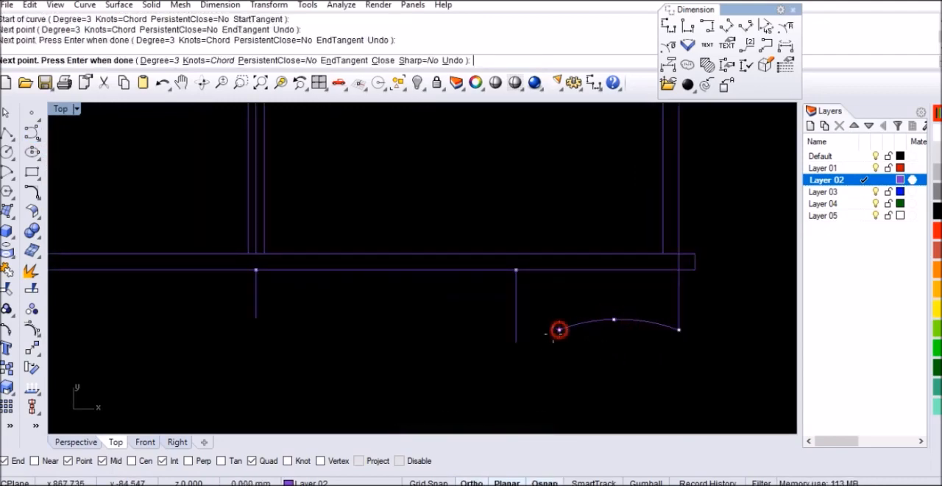
click(516, 342)
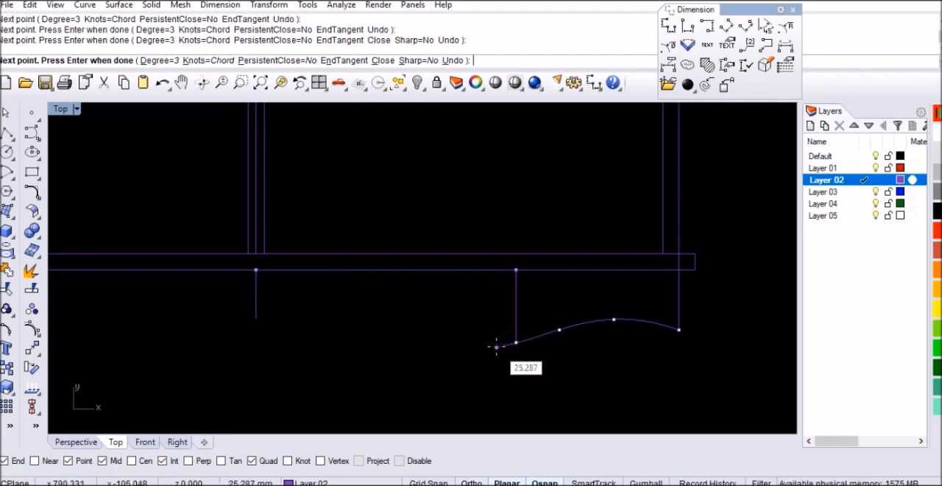
key(Return)
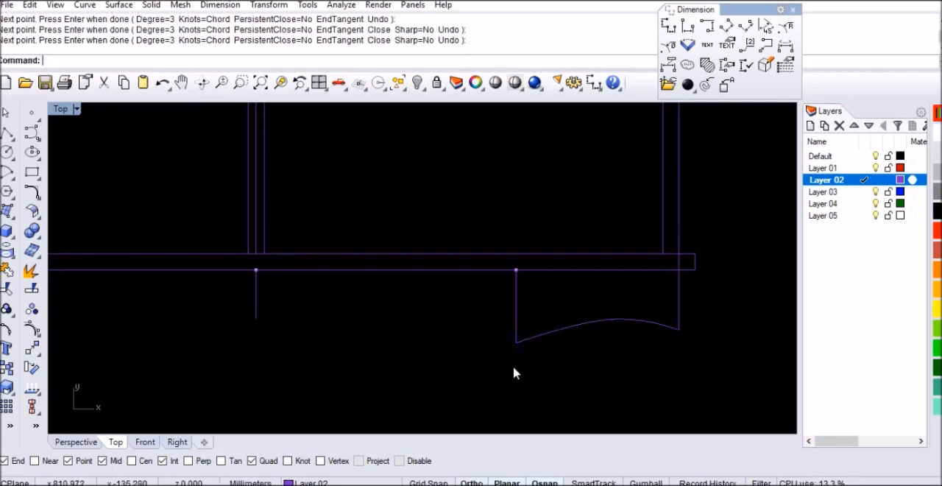
Step: Draw an upward-bowed interpolated curve from the 90 mm line's lower end through three intermediate points to the 60 mm line's lower end
key(Return)
click(515, 341)
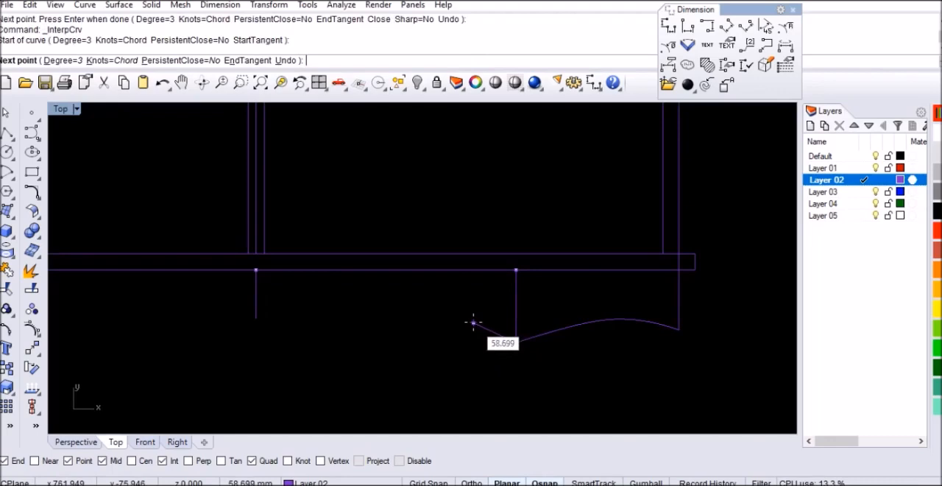
click(473, 322)
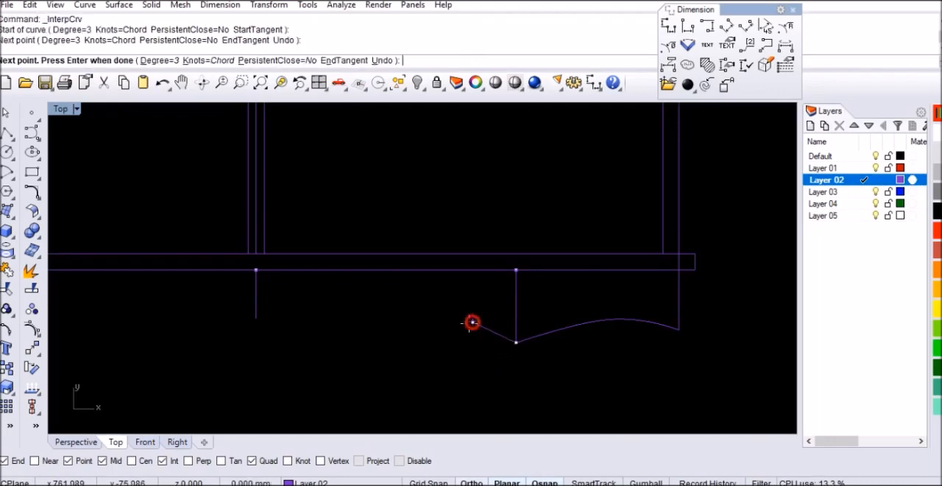
click(391, 302)
click(327, 312)
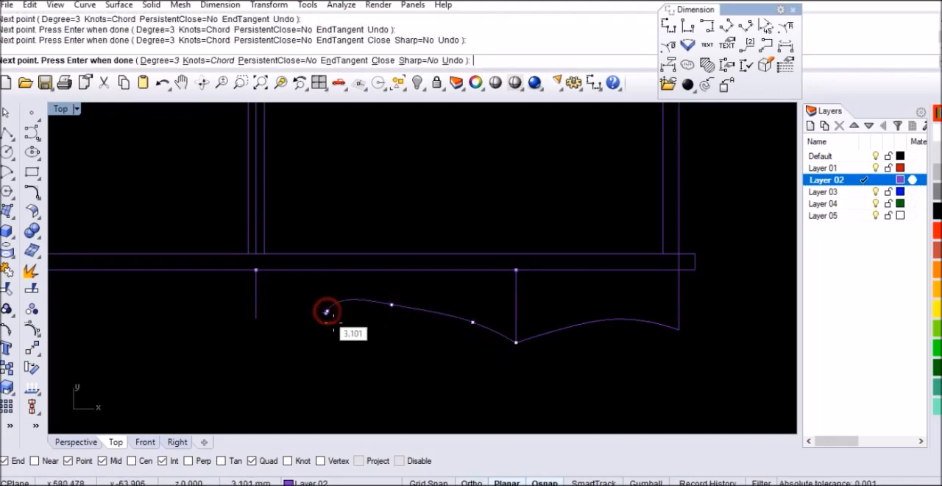
click(256, 318)
key(Return)
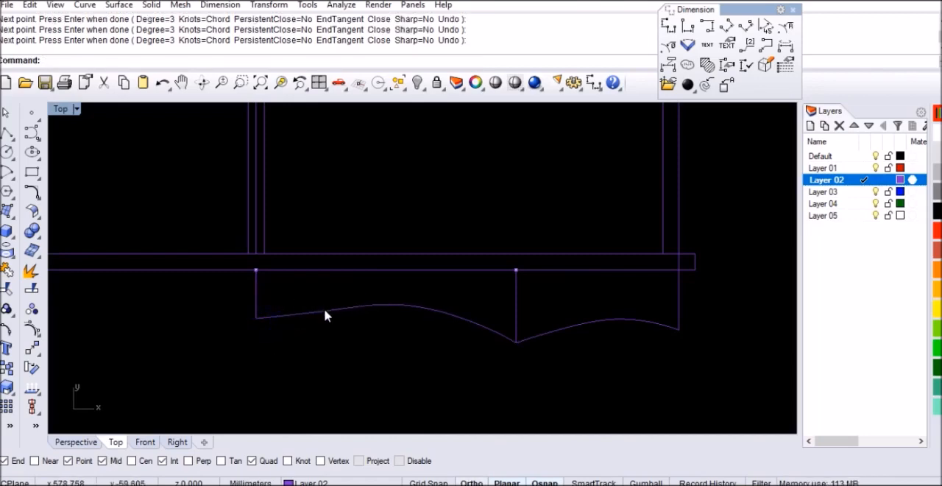
Step: Reshape the longer base curve into a smooth arch by moving its control points near the 60 mm line
click(326, 316)
click(32, 329)
scroll(334, 301, up, 3)
click(319, 322)
drag(318, 322, 247, 343)
key(Delete)
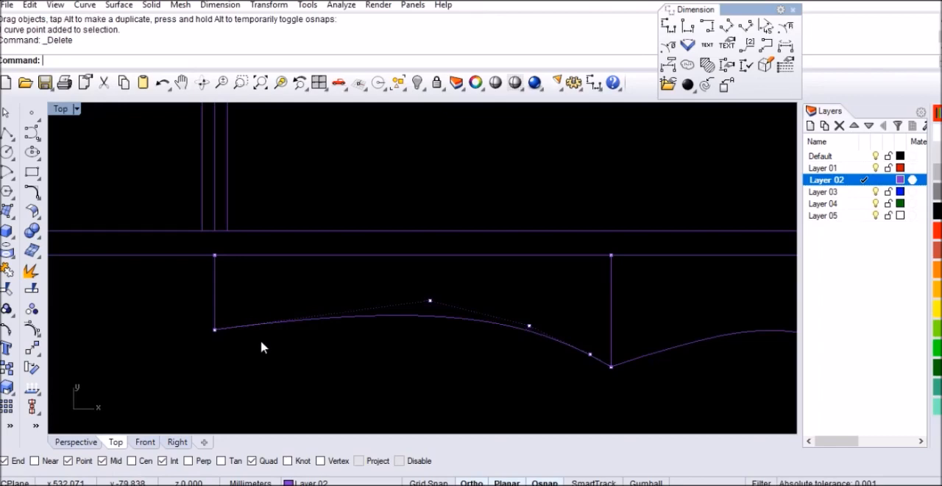
key(ctrl+z)
mouse_move(261, 306)
mouse_down()
mouse_move(233, 349)
mouse_move(248, 310)
mouse_move(250, 324)
mouse_move(263, 313)
mouse_up()
scroll(254, 316, up, 10)
scroll(270, 312, down, 5)
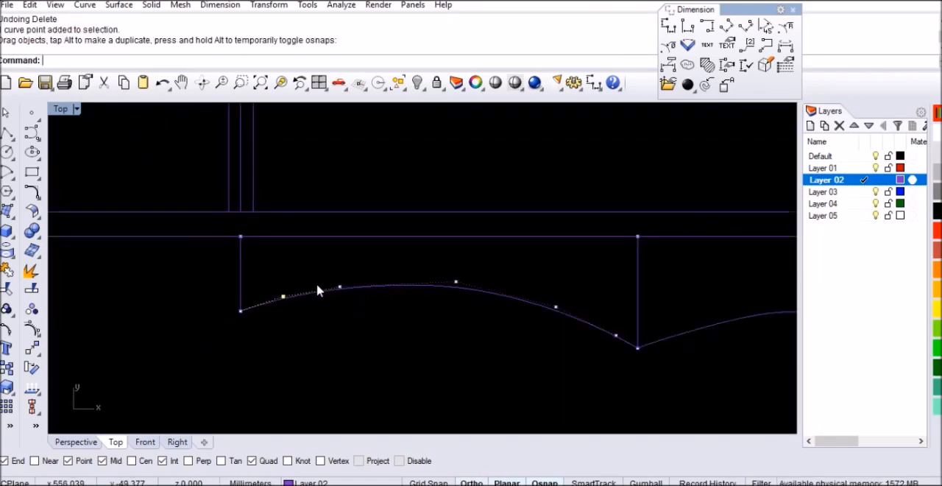
scroll(318, 291, down, 4)
scroll(533, 311, up, 3)
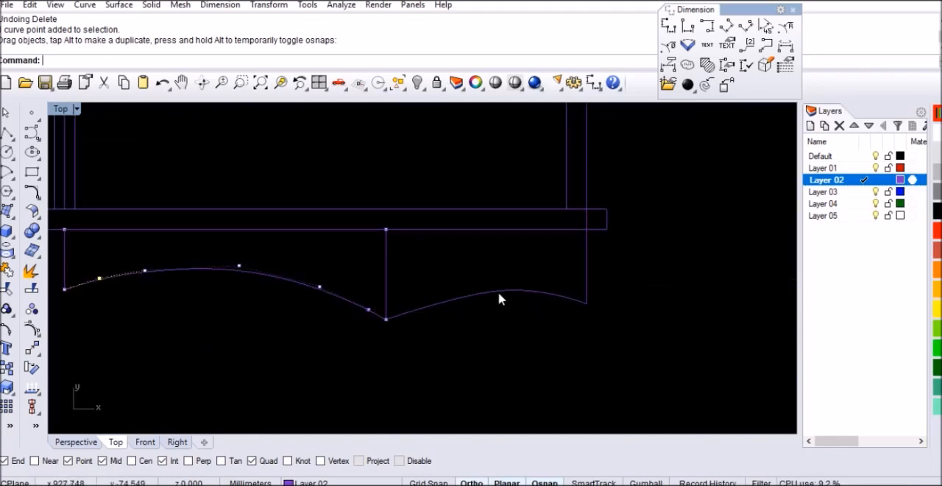
Step: Show the shorter base curve's control points and adjust the two interior points nearest the 90 mm line
click(498, 292)
scroll(457, 297, up, 2)
key(F10)
scroll(454, 295, down, 3)
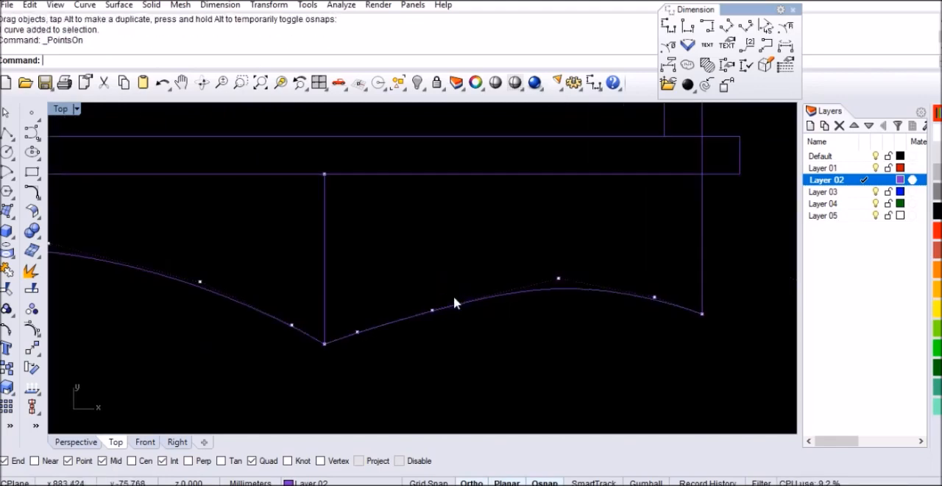
click(427, 313)
mouse_move(427, 313)
mouse_down()
mouse_move(422, 301)
mouse_move(414, 313)
mouse_up()
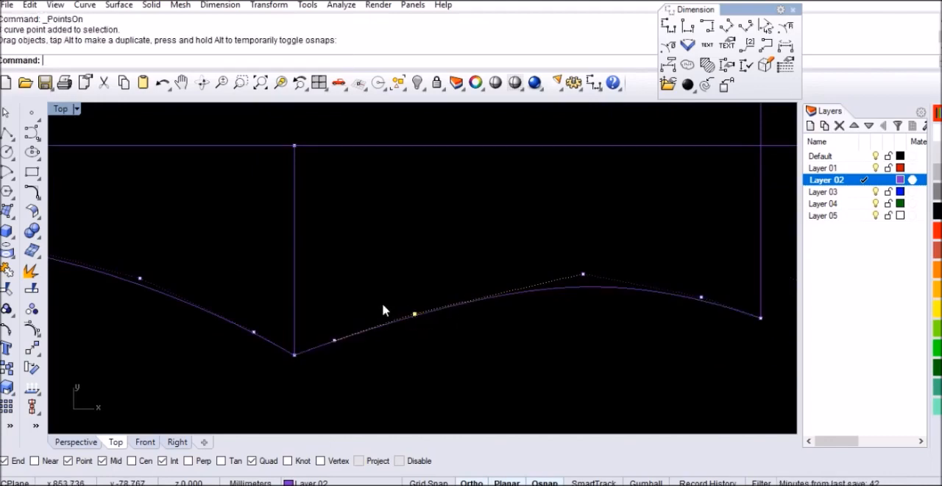
drag(332, 376, 331, 358)
scroll(332, 353, up, 1)
scroll(346, 302, down, 3)
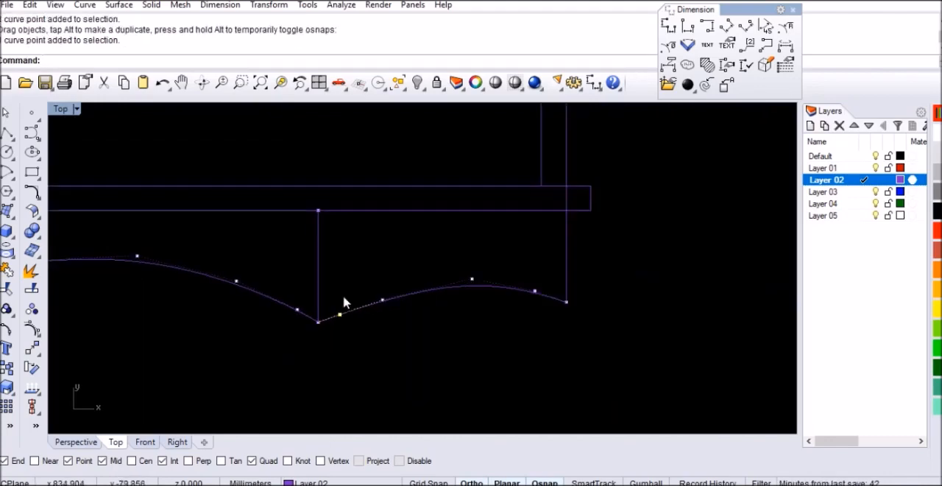
Step: Flatten the shorter base curve into a smooth arch by moving its crest control point down
scroll(508, 294, up, 4)
drag(425, 261, 434, 277)
click(478, 236)
scroll(547, 270, down, 8)
click(508, 322)
scroll(540, 311, down, 3)
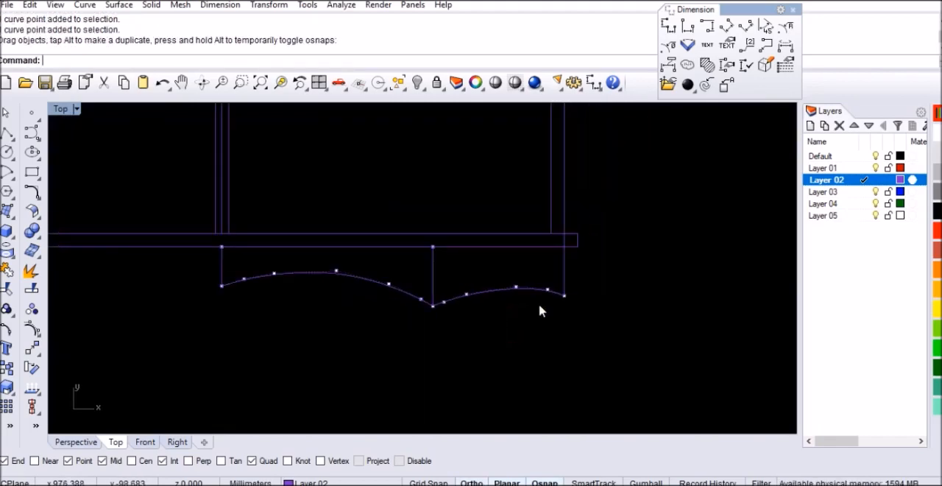
scroll(540, 311, down, 2)
Step: Join the shorter and longer base curves into one open curve
click(505, 296)
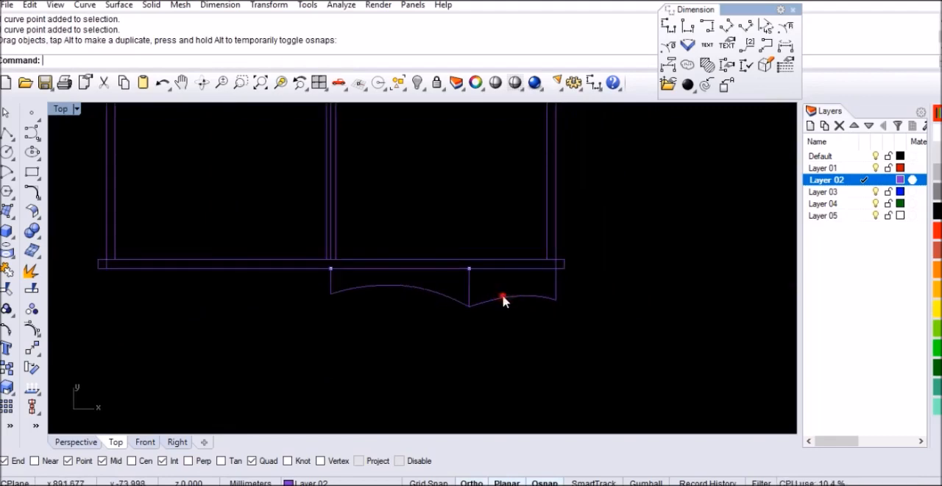
key(ctrl+j)
click(449, 299)
key(Return)
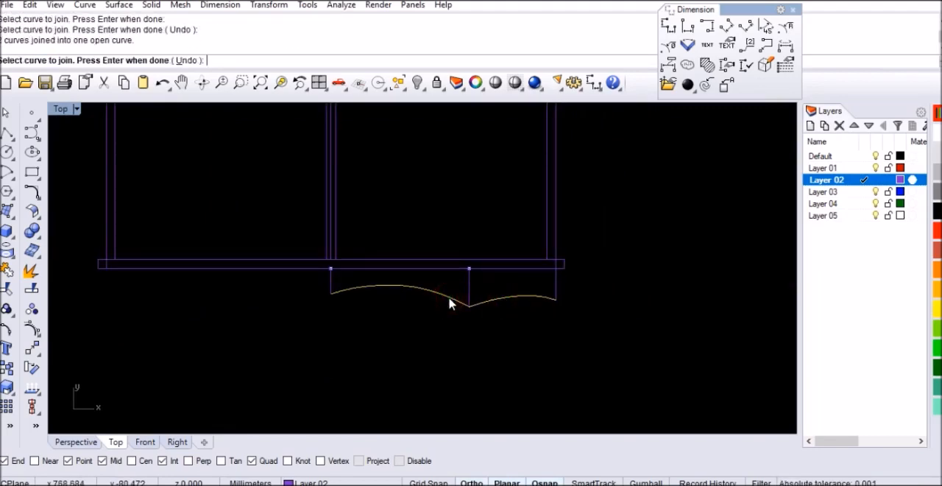
scroll(542, 313, down, 2)
text(M)
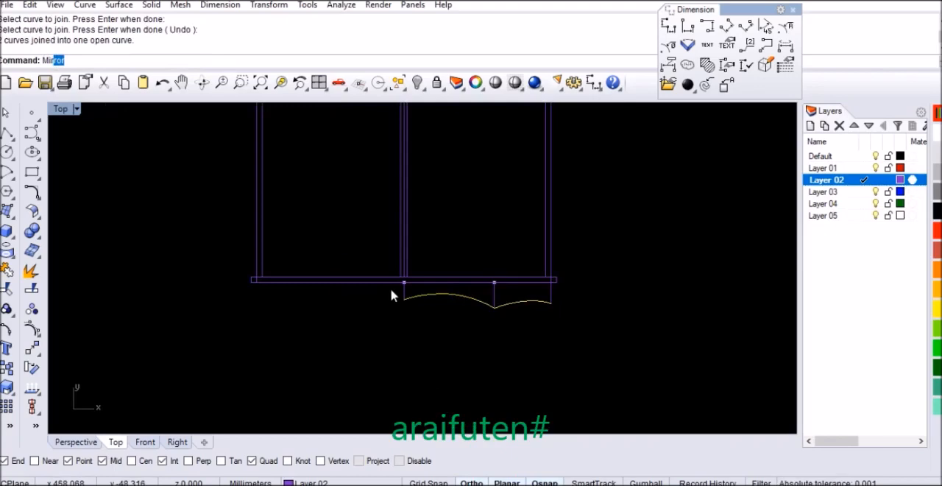
key(Return)
click(404, 299)
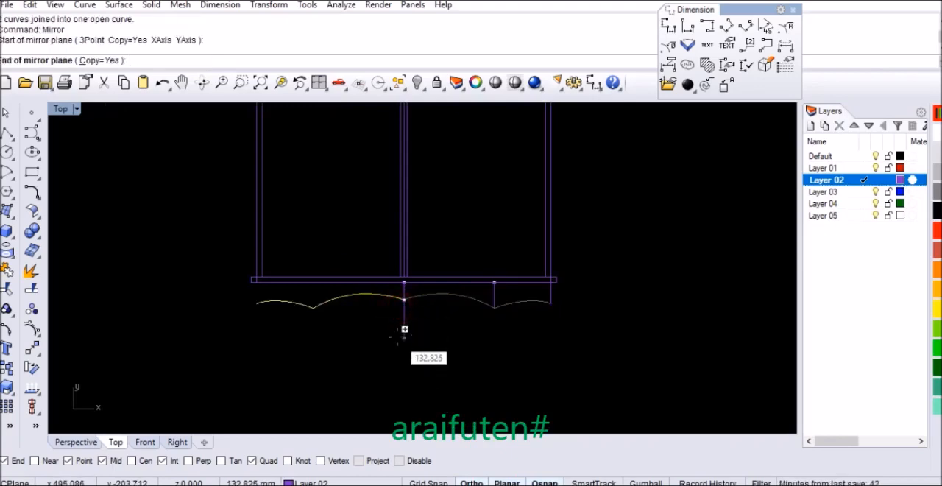
key(Escape)
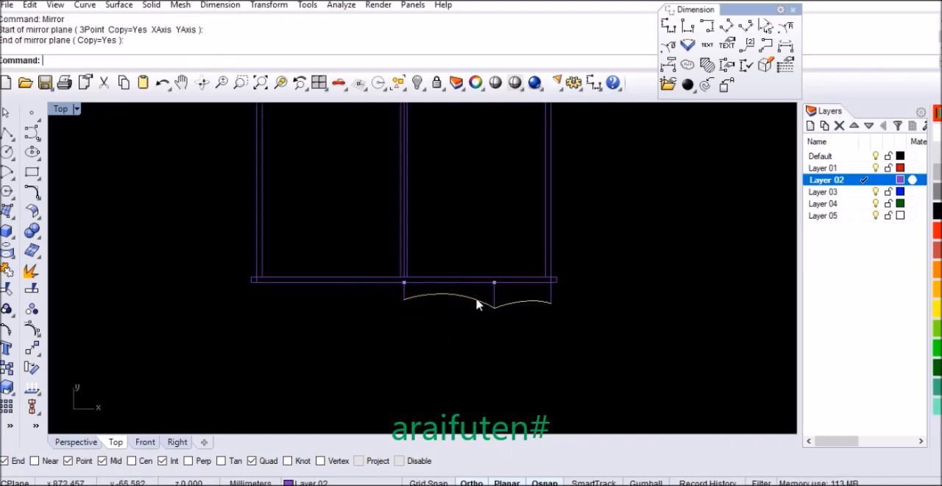
Step: Mirror the joined base curve and the 74 mm end line across the vertical axis through the 60 mm centre line
click(544, 301)
key(Return)
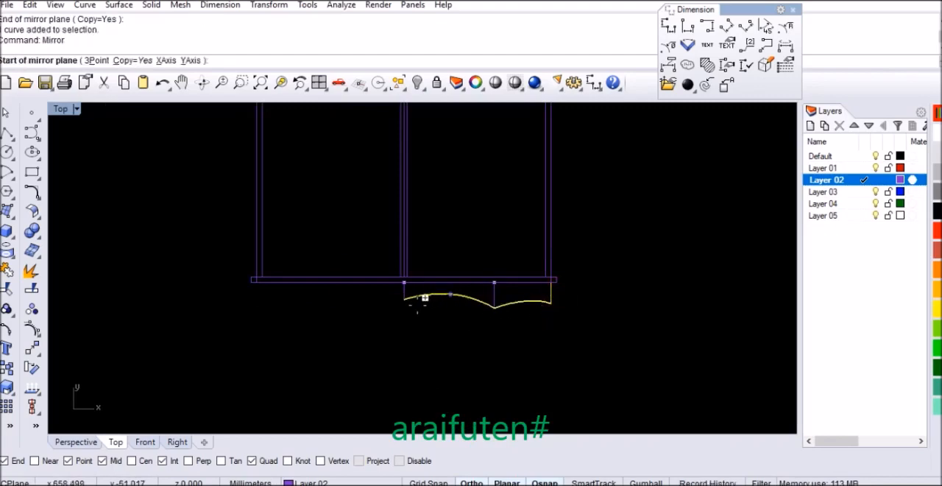
click(404, 299)
click(403, 337)
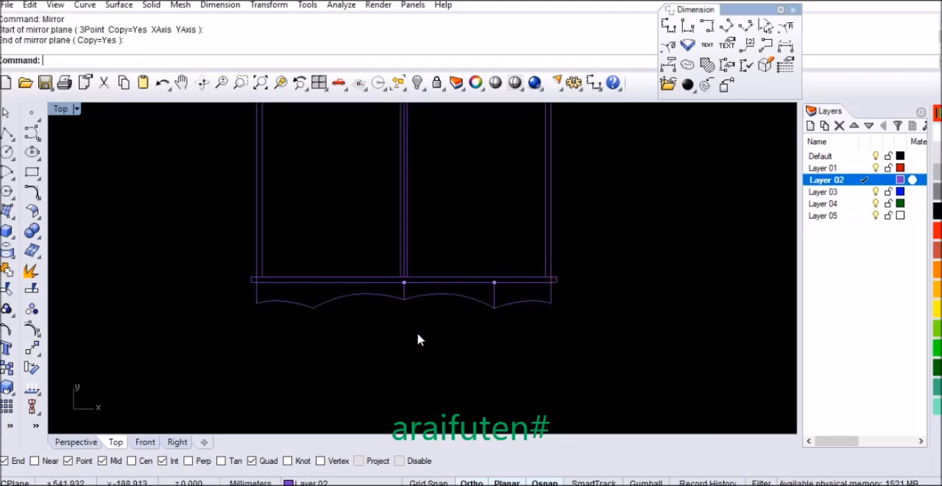
scroll(418, 339, down, 2)
scroll(418, 339, down, 2)
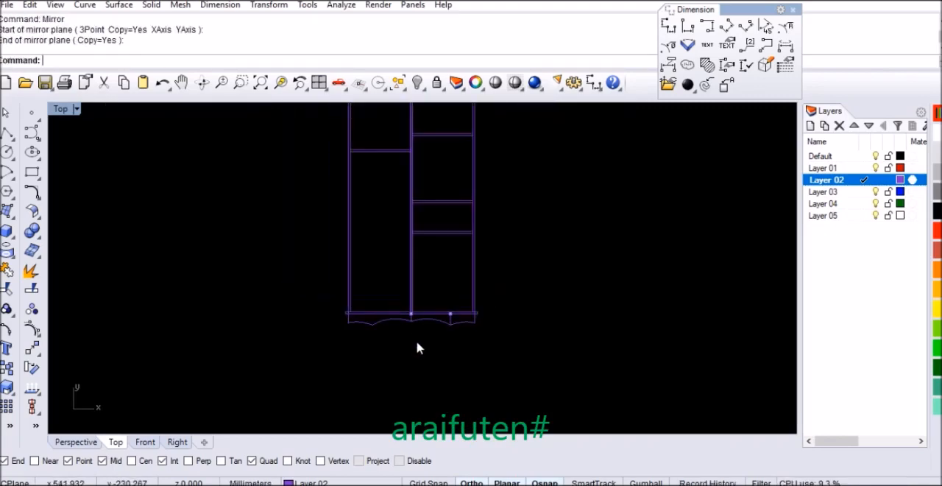
scroll(406, 328, up, 4)
scroll(423, 323, up, 2)
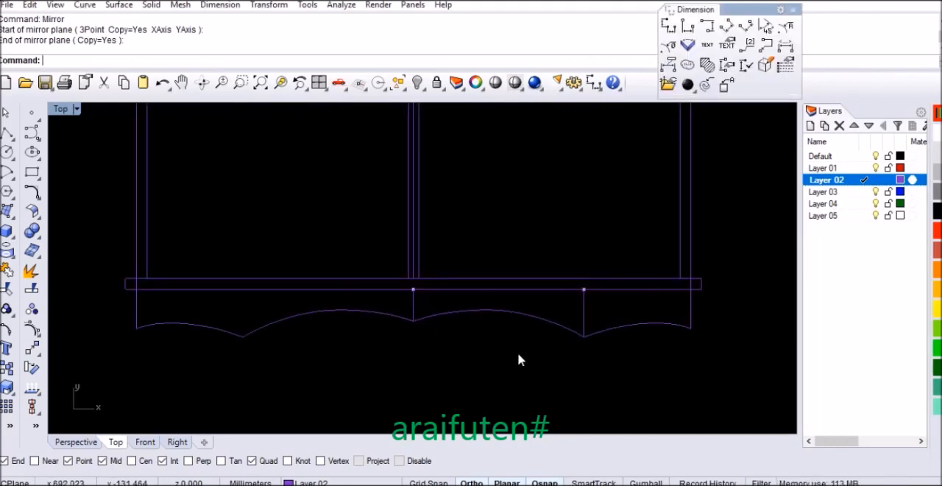
Step: Explode the joined base curve on the right half and delete its longer segment beside the centre
click(528, 322)
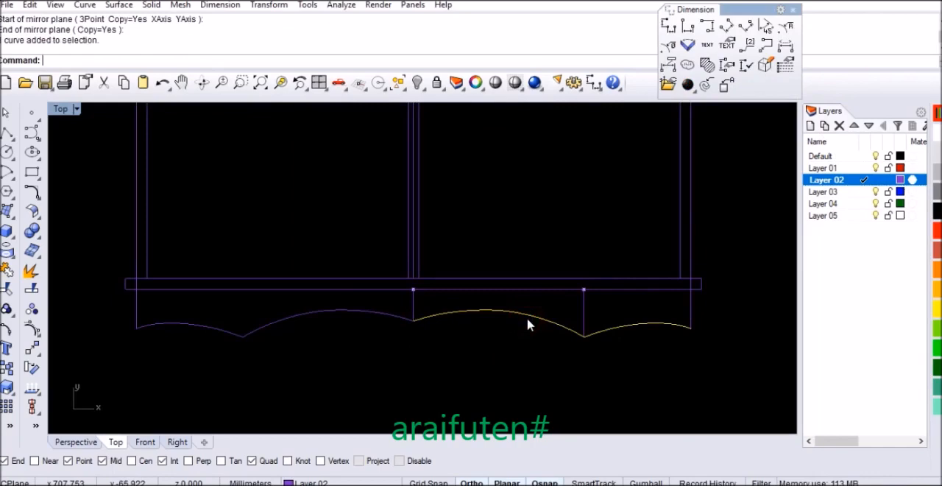
click(30, 270)
click(520, 316)
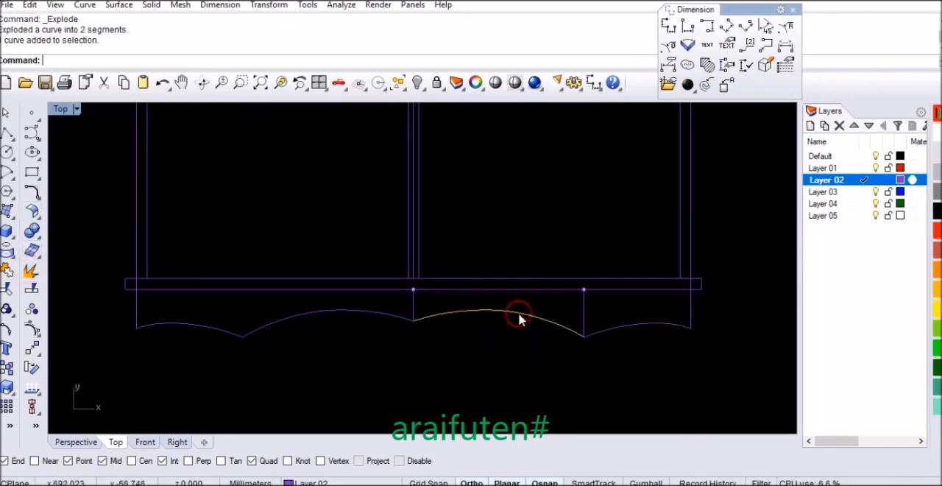
key(Delete)
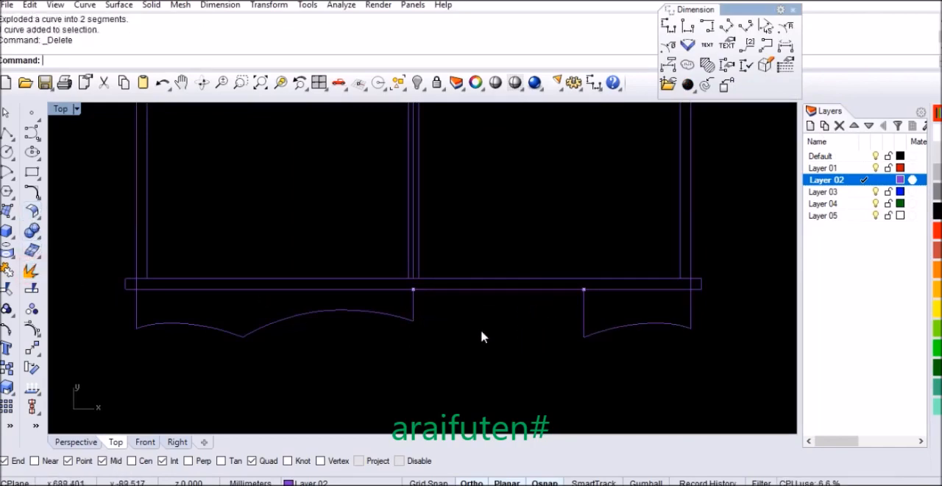
click(31, 132)
click(70, 138)
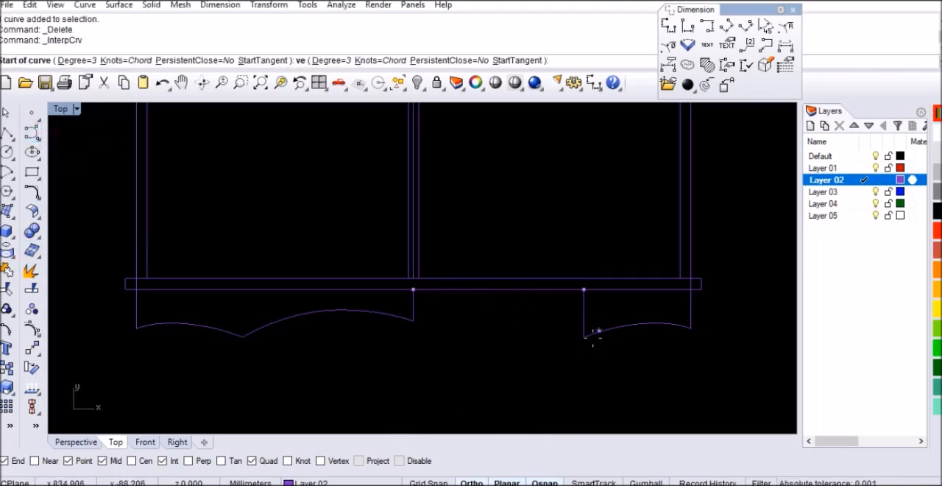
click(586, 337)
scroll(533, 337, up, 2)
key(F8)
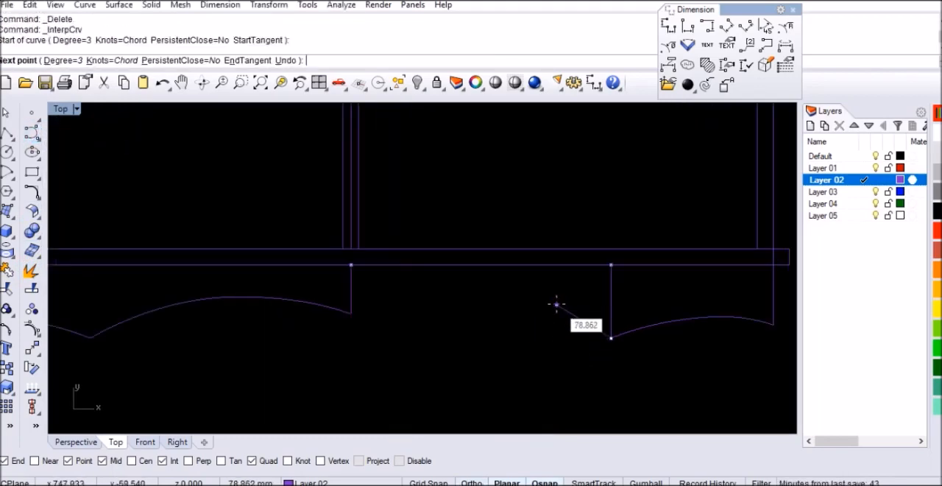
scroll(556, 304, up, 1)
click(548, 311)
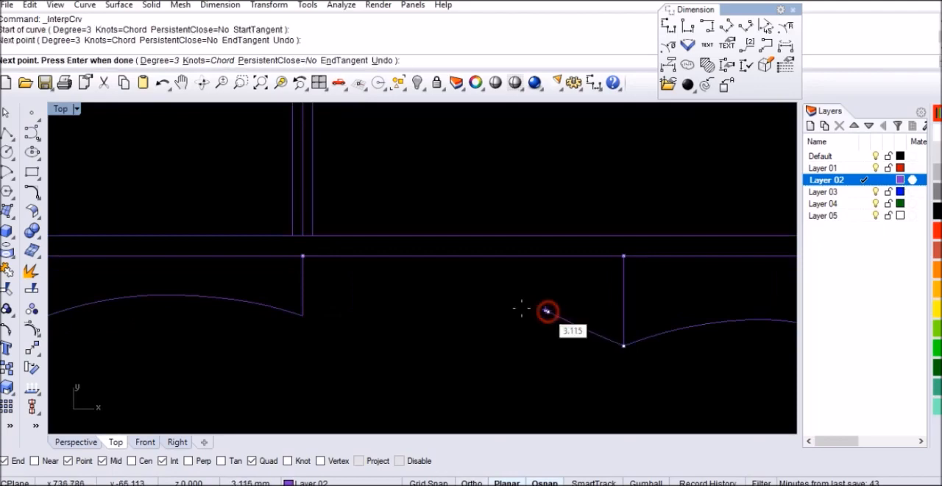
click(486, 302)
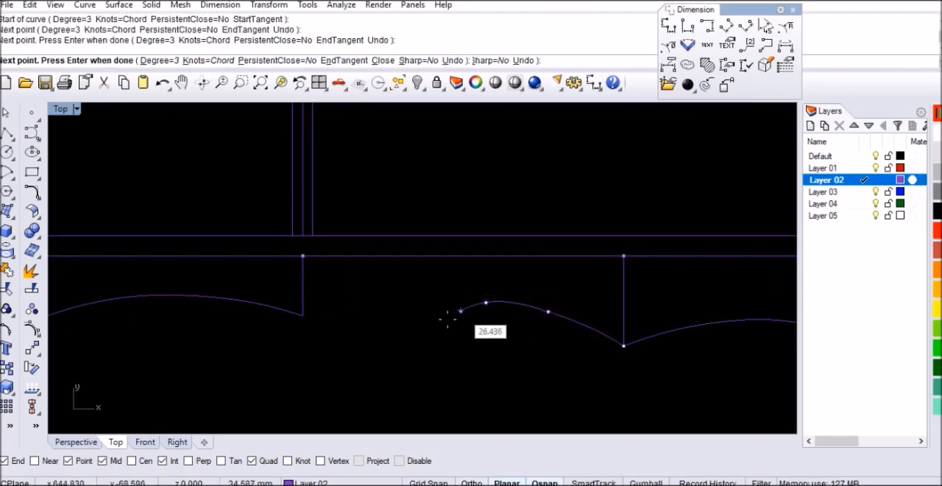
click(409, 338)
click(359, 362)
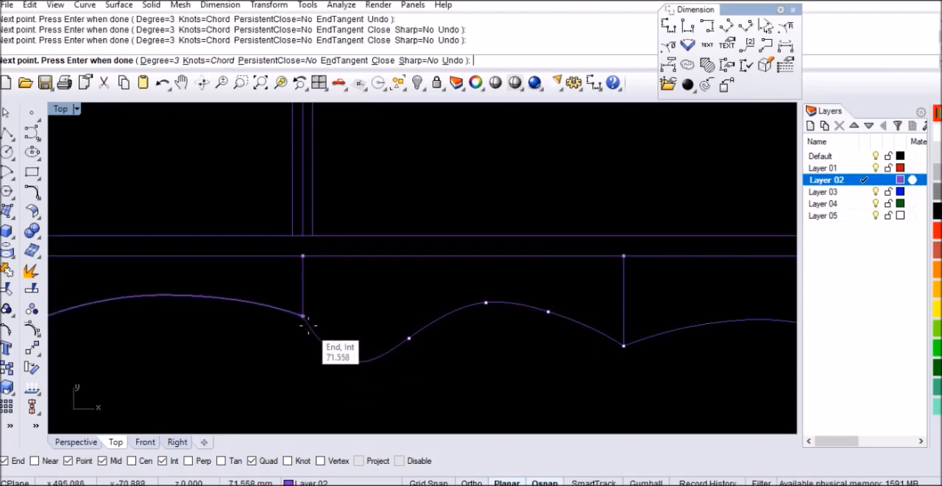
key(Escape)
Step: Draw an S-shaped interpolated curve from the 90 mm line's lower end through six intermediate points to the 60 mm line's lower end
key(Return)
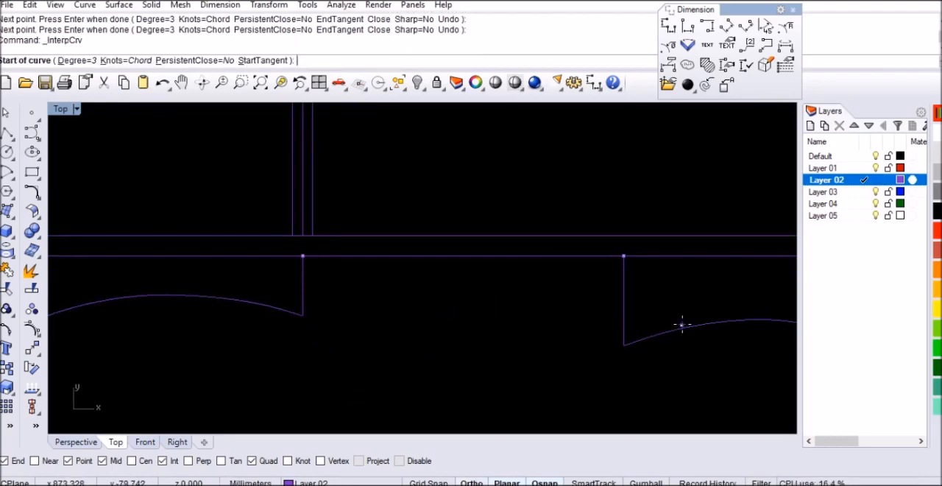
click(623, 343)
click(583, 326)
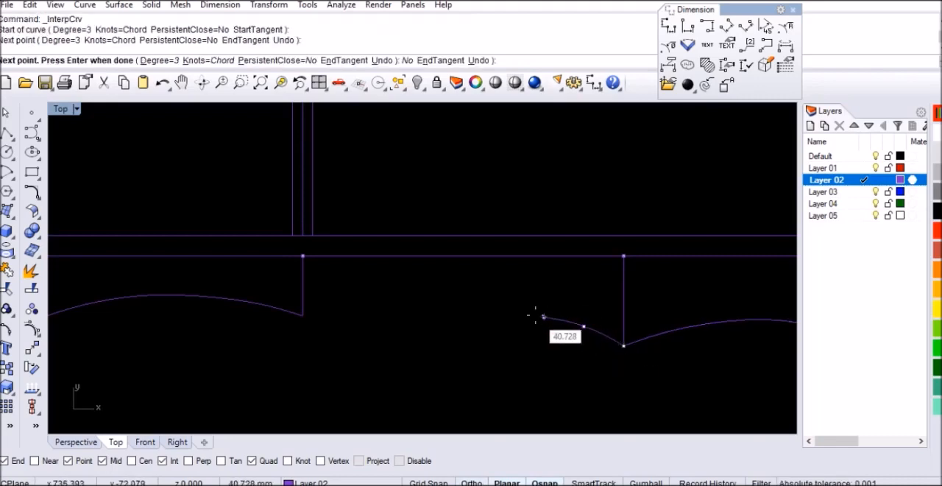
click(535, 315)
click(486, 326)
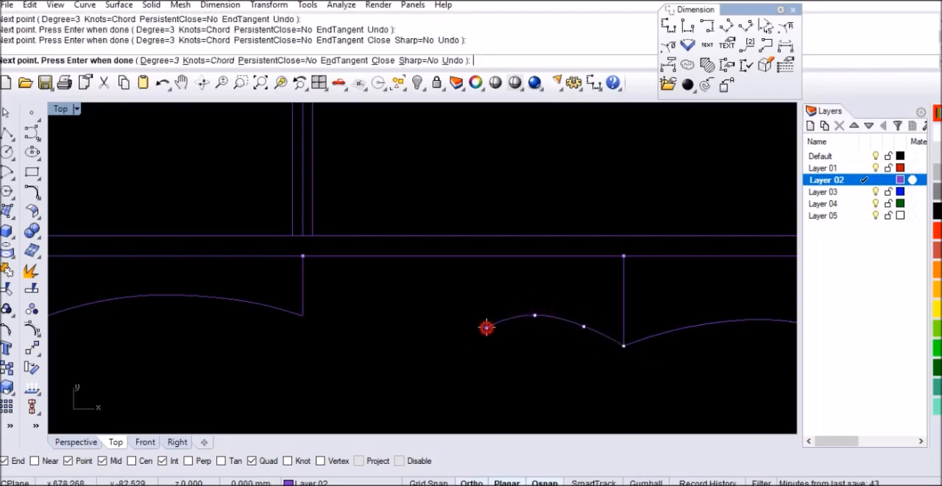
click(437, 354)
click(383, 367)
click(331, 345)
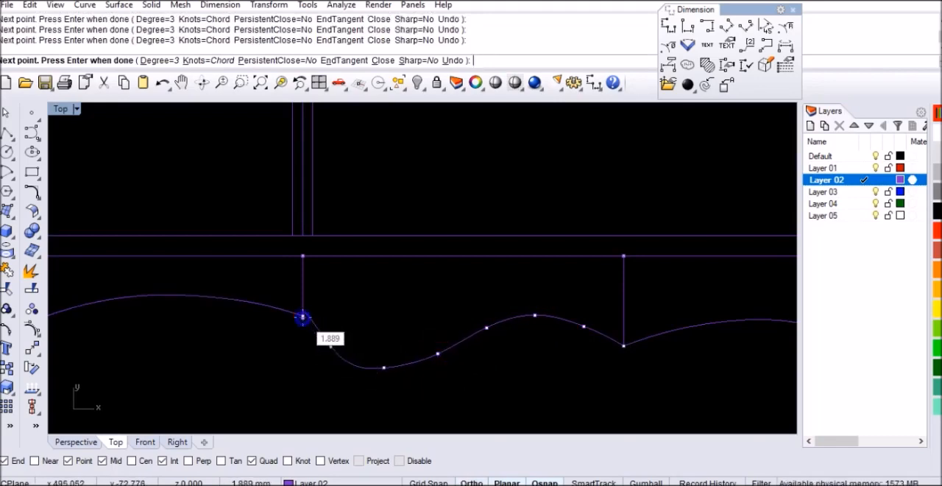
click(303, 316)
key(Return)
scroll(496, 269, down, 5)
scroll(444, 315, down, 2)
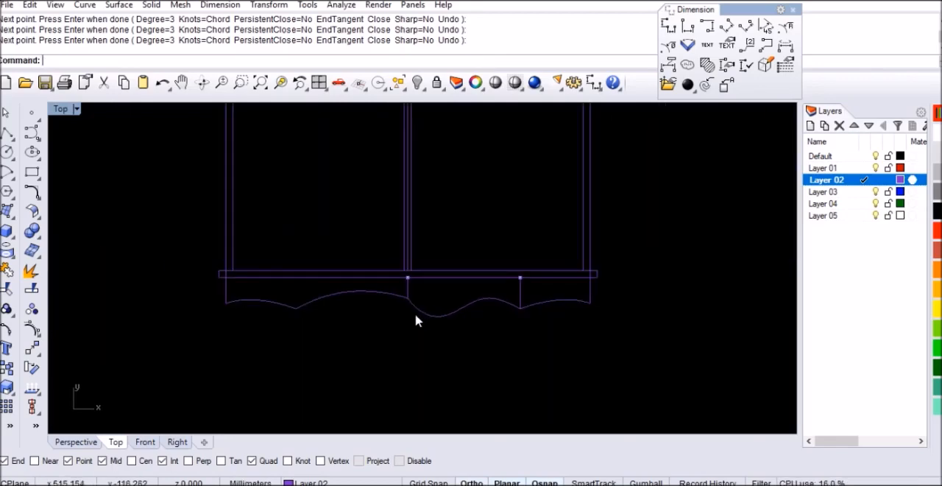
Step: Select the new S-shaped base curve between the 60 mm and 90 mm lines
scroll(418, 319, up, 1)
scroll(449, 318, up, 1)
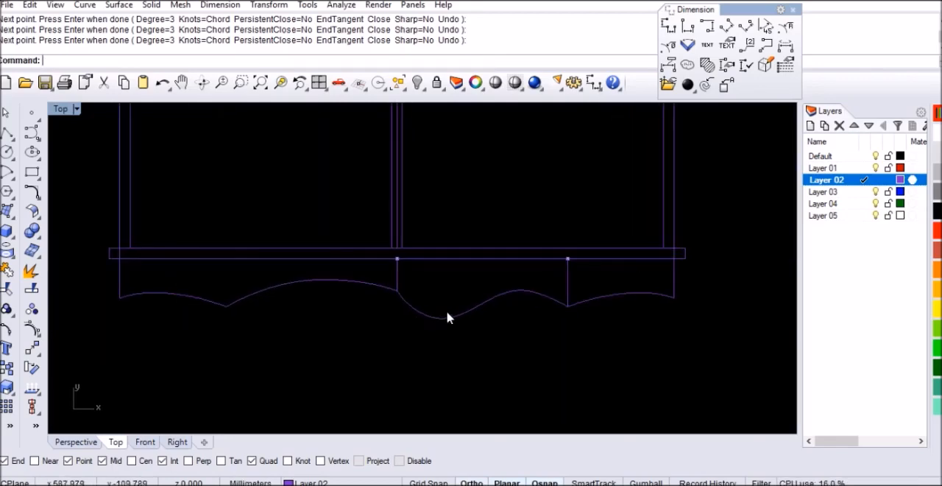
click(449, 318)
scroll(481, 287, up, 2)
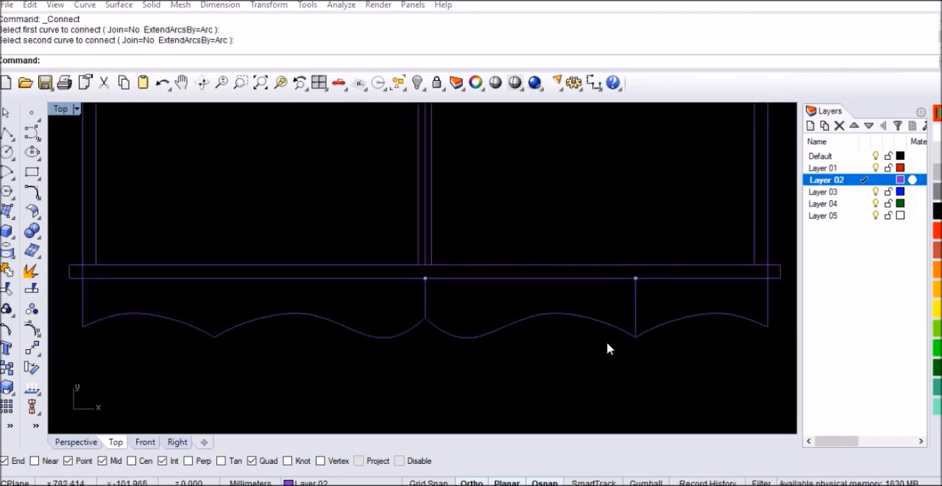
click(531, 364)
text(rec)
key(Return)
click(530, 352)
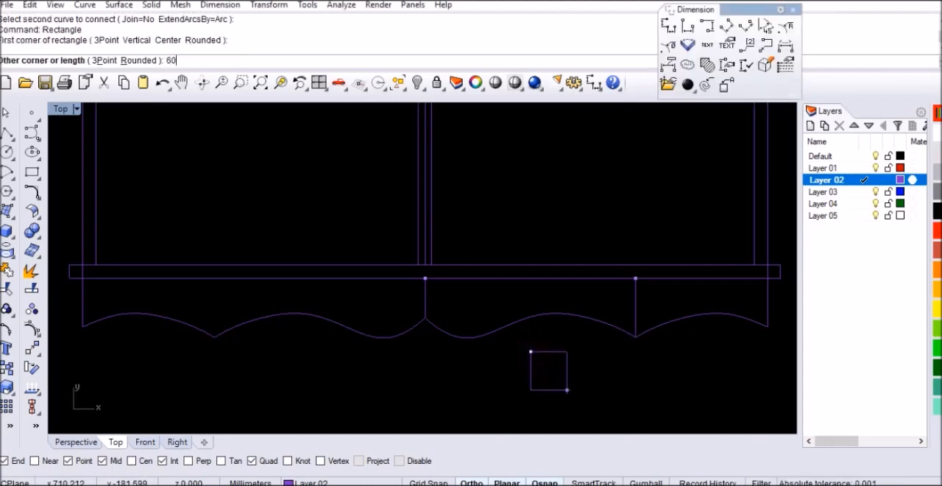
key(Escape)
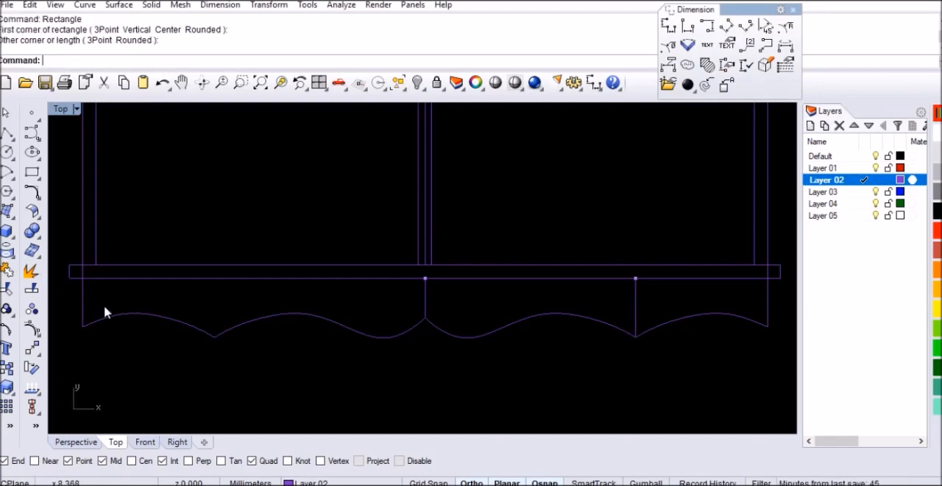
Step: Draw a 60 by 150 mm leg rectangle downward from where the left side line meets the base panel's underside
key(Return)
click(81, 279)
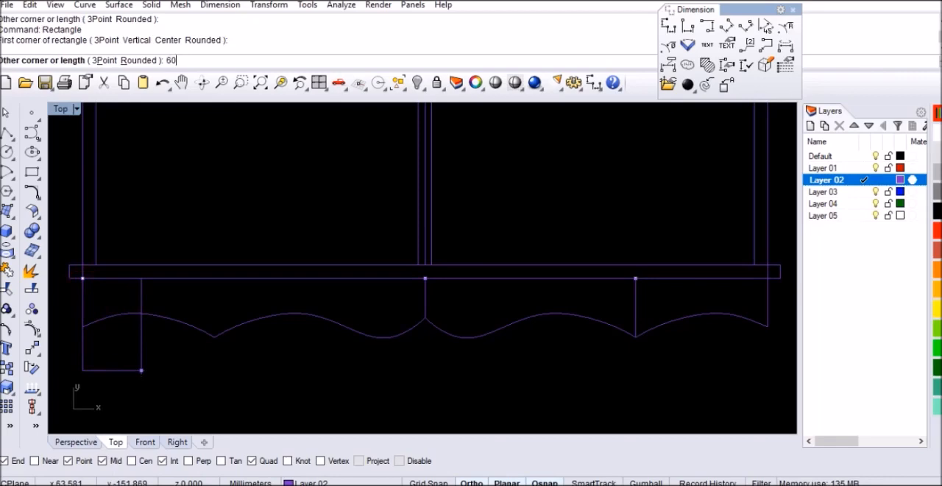
key(Return)
text(-150)
key(Return)
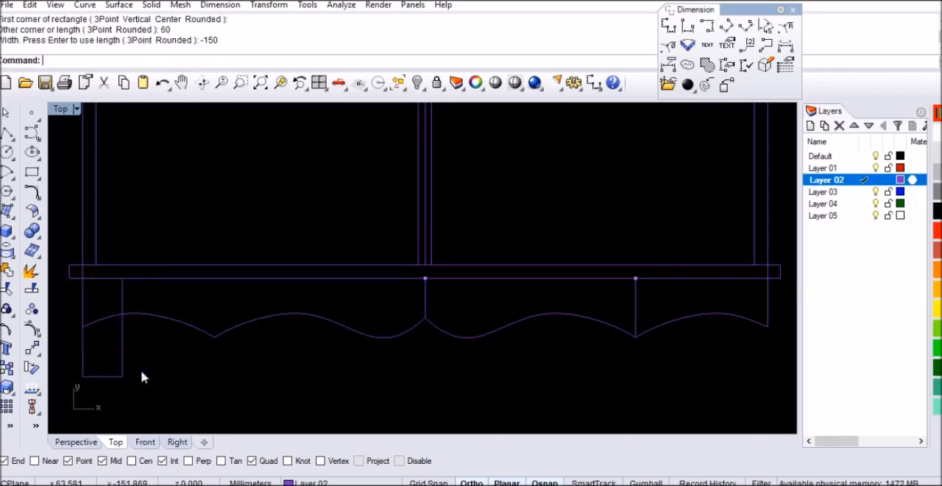
Step: Mirror the leg rectangle across the vertical centre axis of the base to the right side
click(126, 373)
text(Mir)
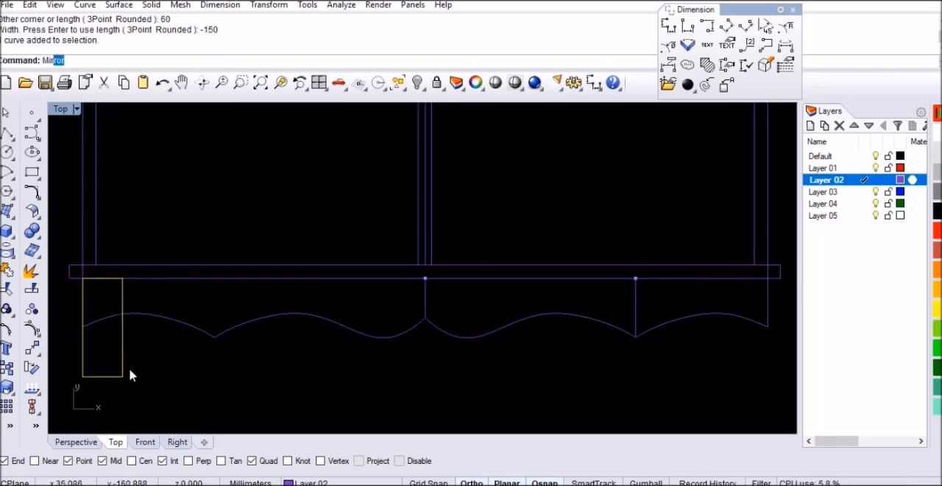
key(Return)
click(425, 318)
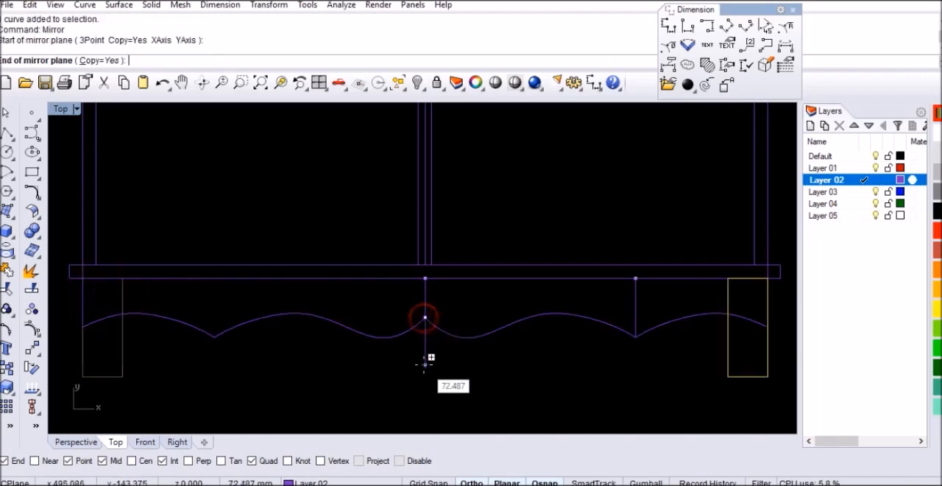
click(423, 371)
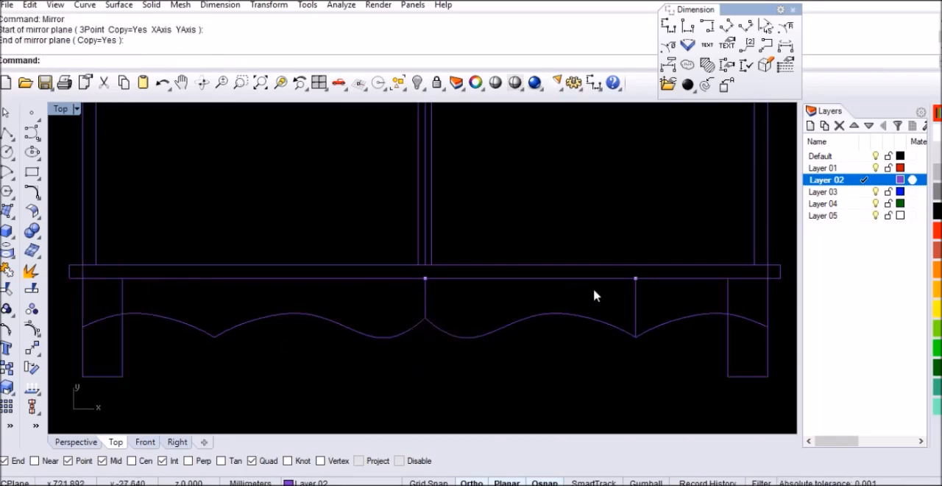
Step: Delete the vertical construction lines and points left between the base panel and the apron curve
click(636, 311)
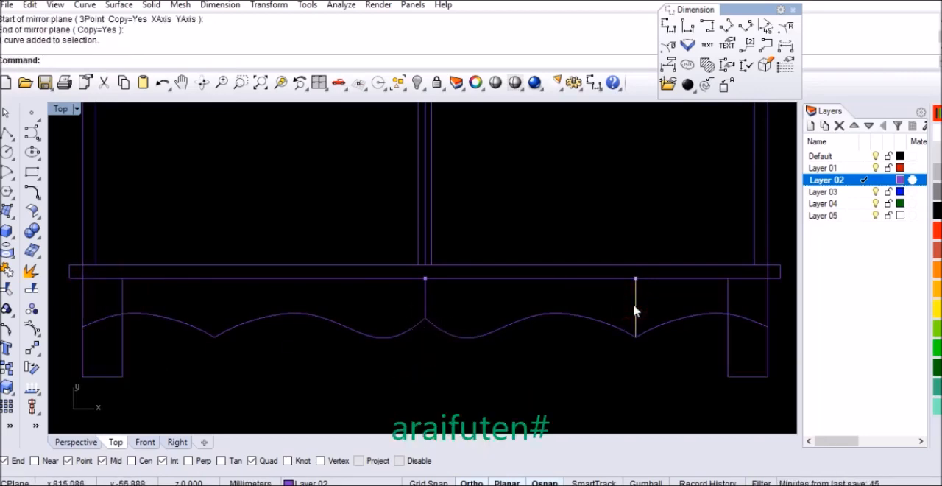
key(Delete)
drag(346, 231, 674, 300)
key(Delete)
drag(443, 298, 417, 312)
key(Delete)
Step: Trim the inner edges of both legs above the scalloped apron curve, using the curve as the cutting object
scroll(417, 311, down, 2)
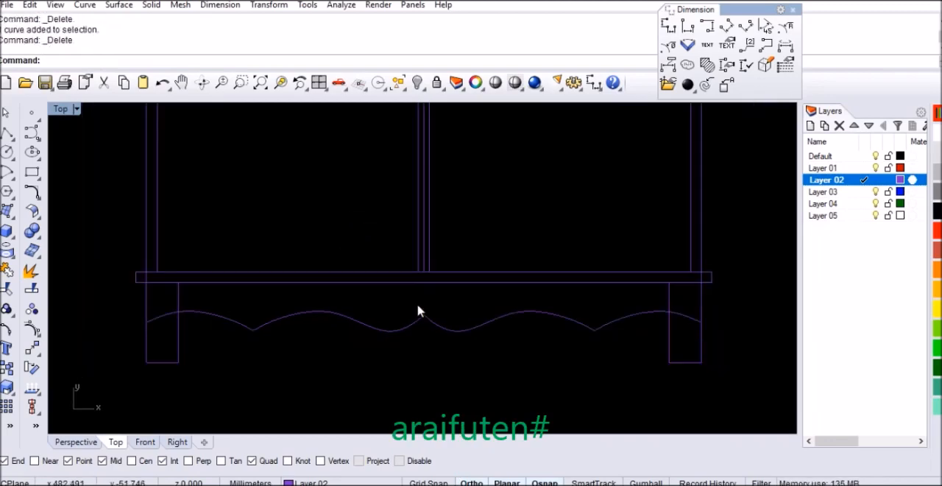
scroll(491, 363, down, 3)
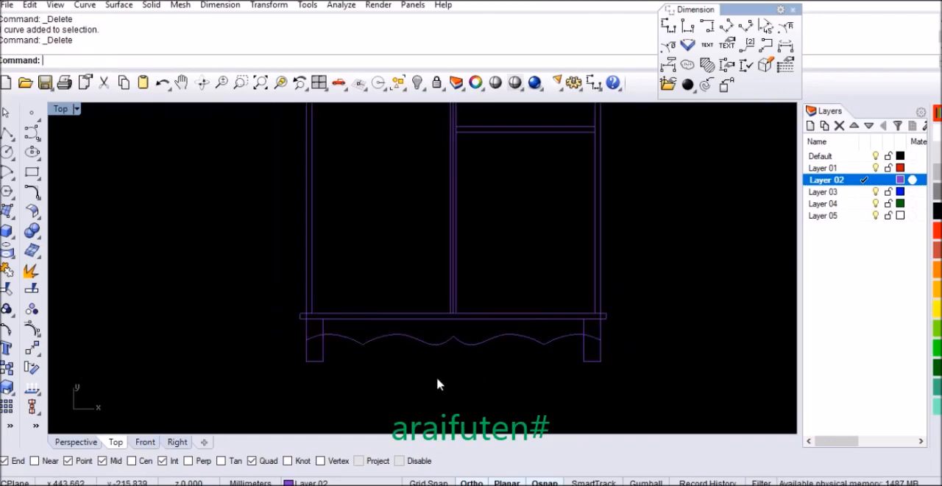
scroll(439, 382, down, 2)
scroll(515, 363, up, 2)
click(490, 352)
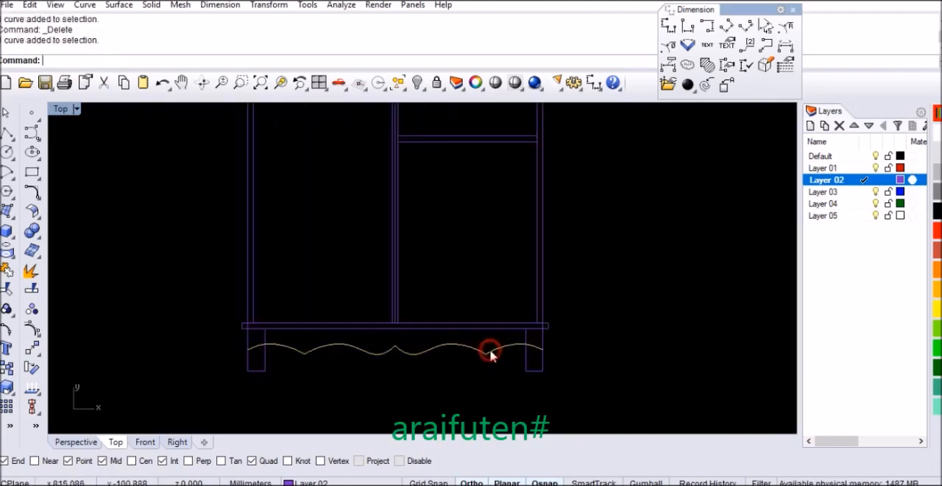
scroll(490, 352, up, 2)
key(ctrl+t)
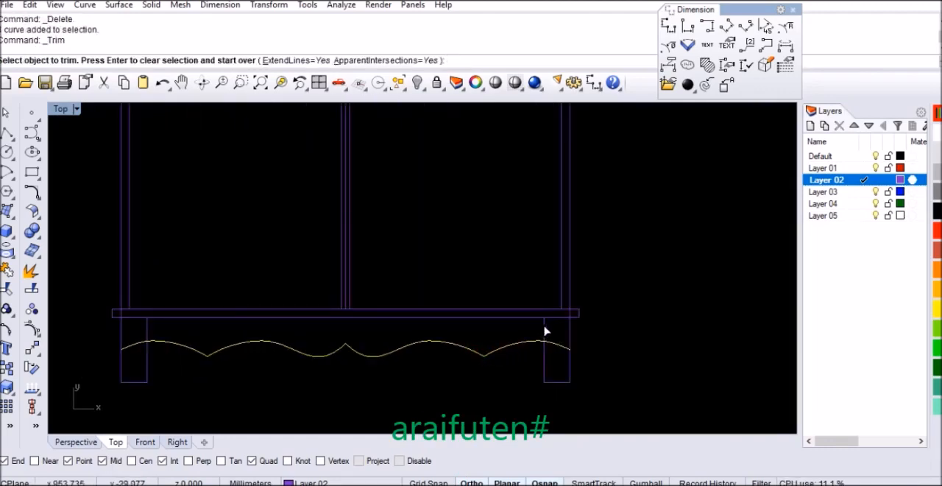
click(544, 328)
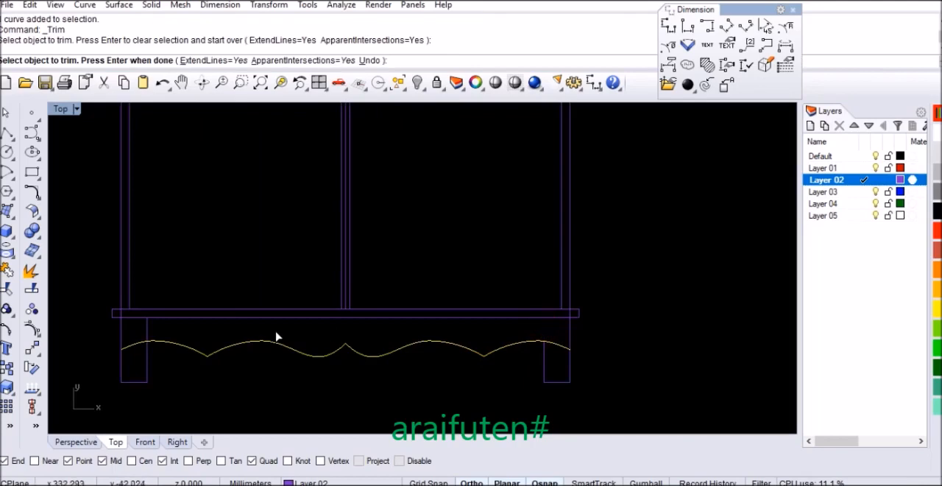
click(148, 329)
key(Return)
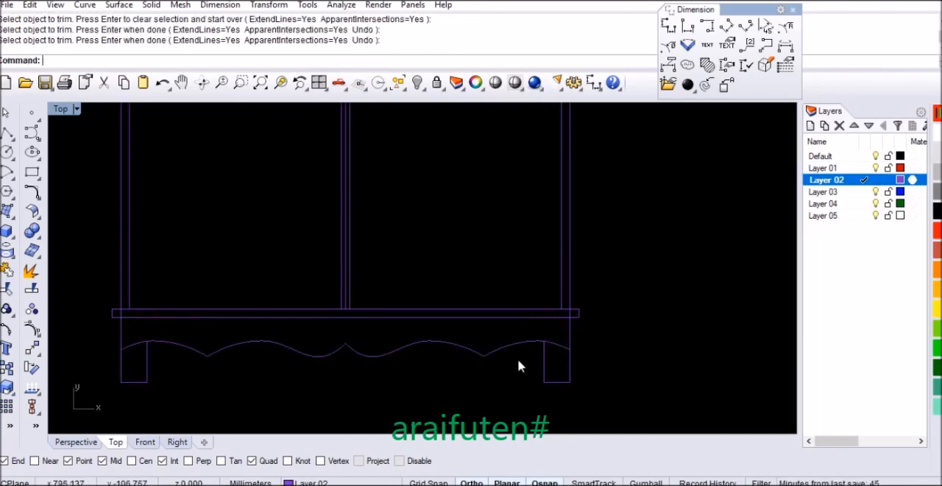
Step: Delete the vertical centre line inside the middle partition
scroll(390, 373, down, 4)
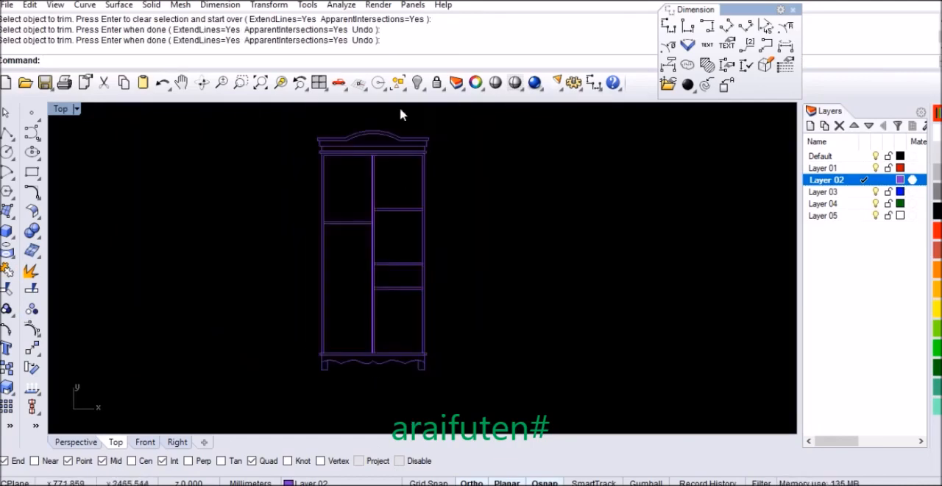
scroll(370, 128, up, 2)
scroll(368, 128, up, 4)
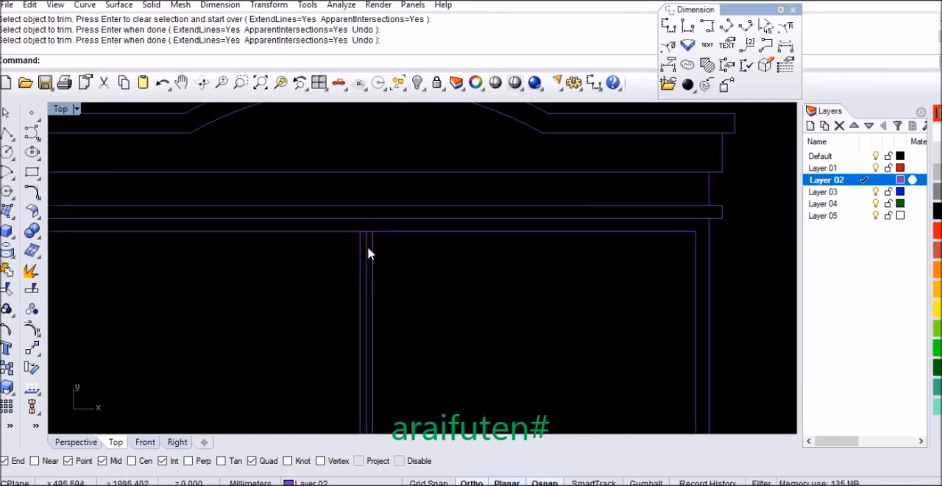
click(368, 254)
key(Delete)
Step: Trim the partition's right edge and the right side panel's inner edge between the two lines of the upper right shelf
scroll(385, 200, down, 3)
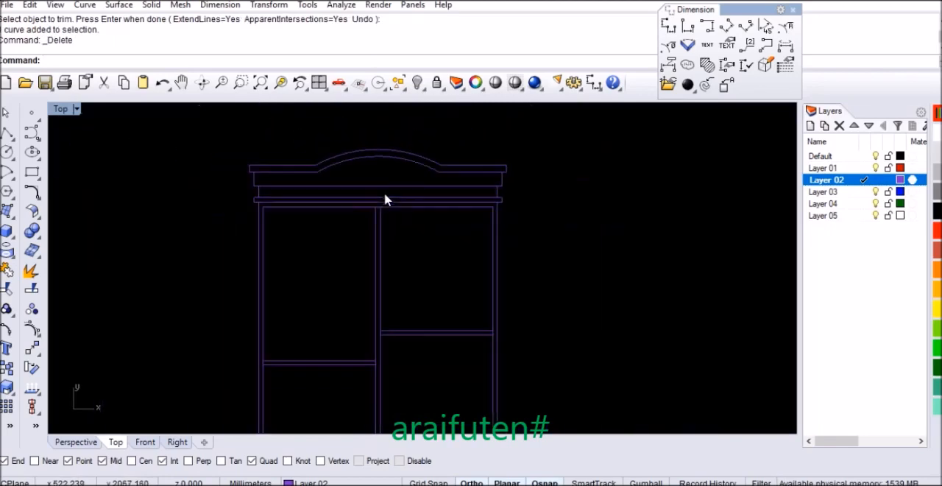
scroll(385, 200, down, 2)
scroll(387, 328, up, 4)
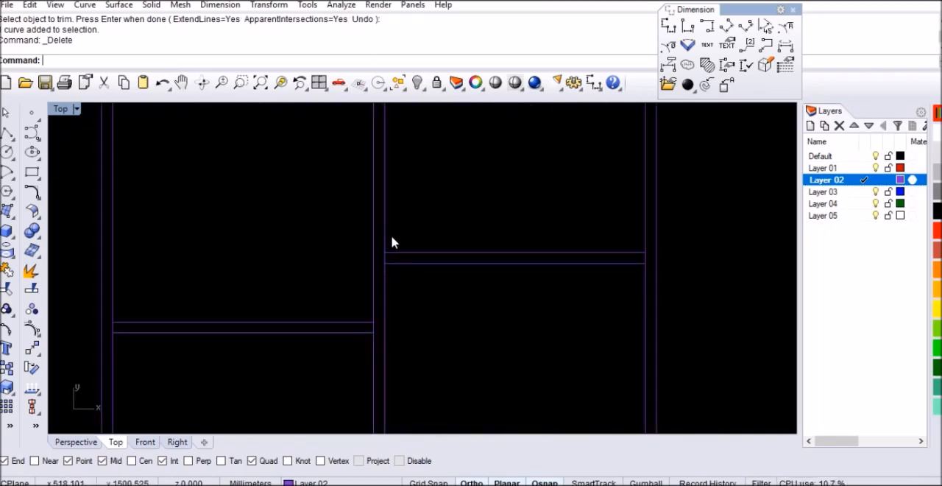
drag(470, 310, 469, 310)
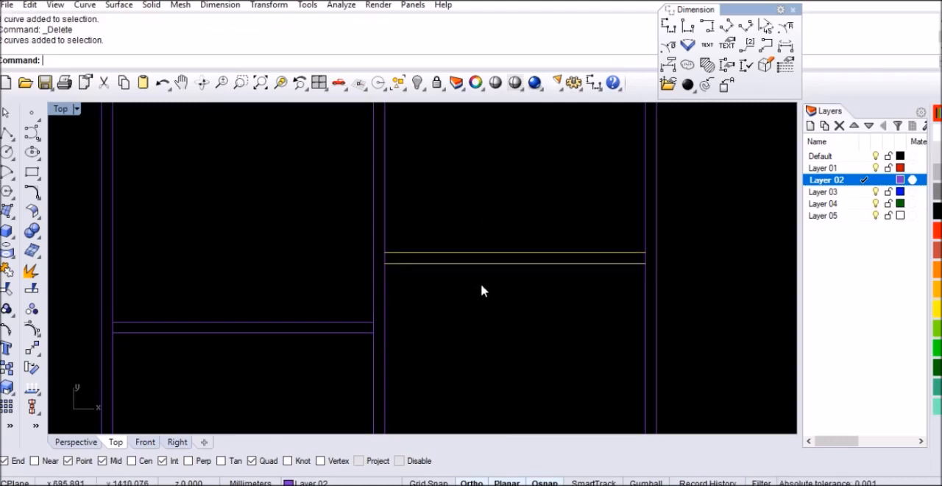
key(ctrl+t)
scroll(387, 260, up, 3)
click(378, 257)
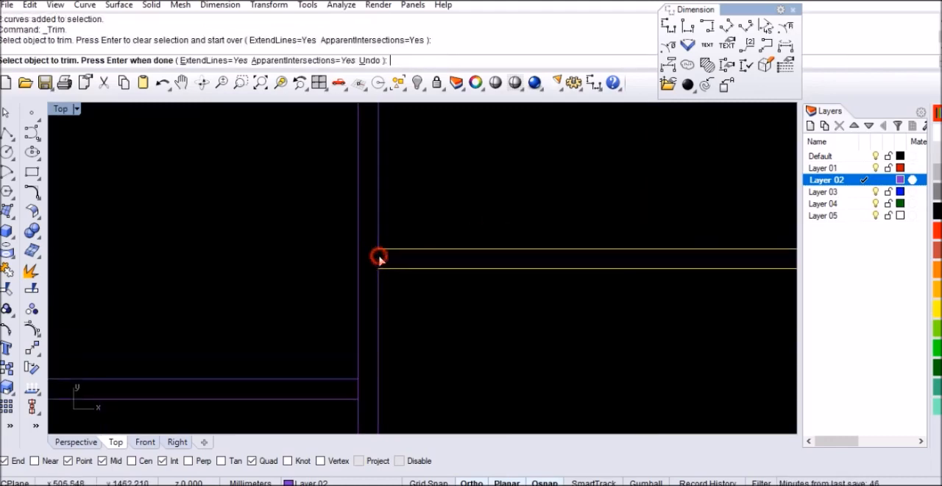
scroll(379, 256, down, 3)
scroll(658, 260, up, 2)
click(635, 256)
scroll(635, 252, down, 1)
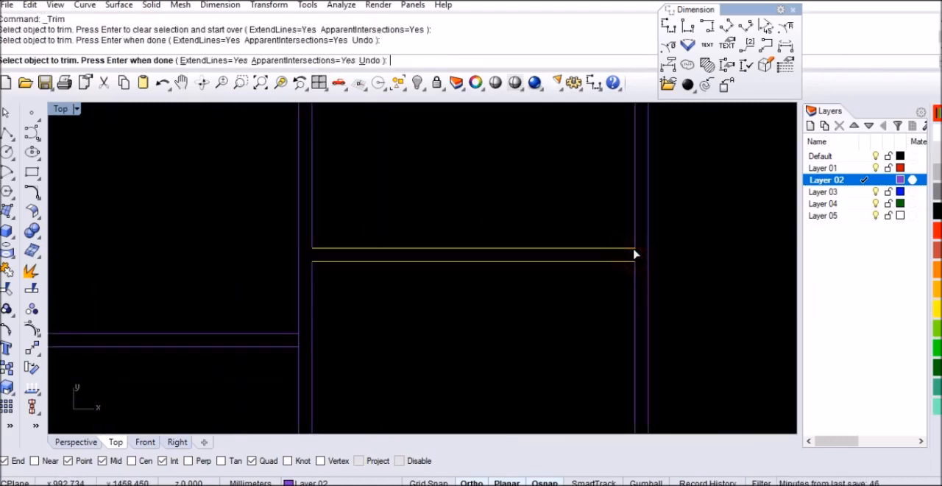
scroll(461, 256, down, 3)
scroll(379, 295, up, 5)
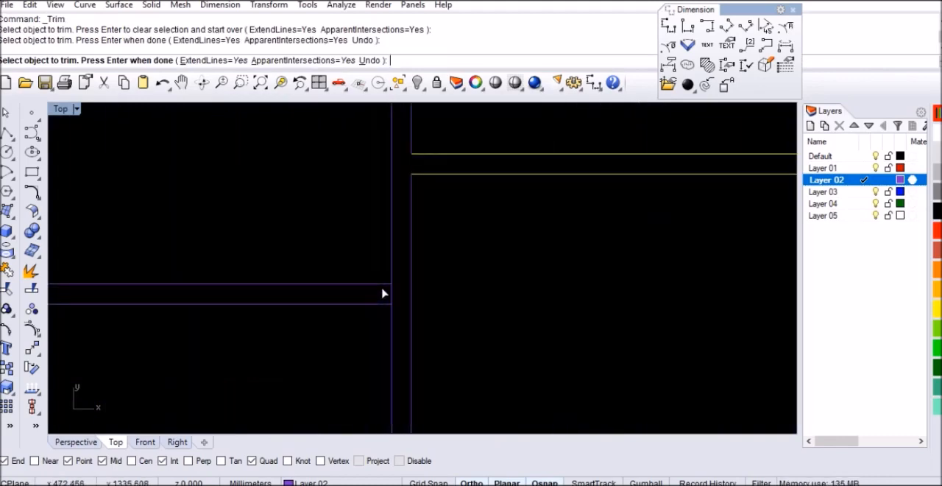
scroll(394, 289, down, 2)
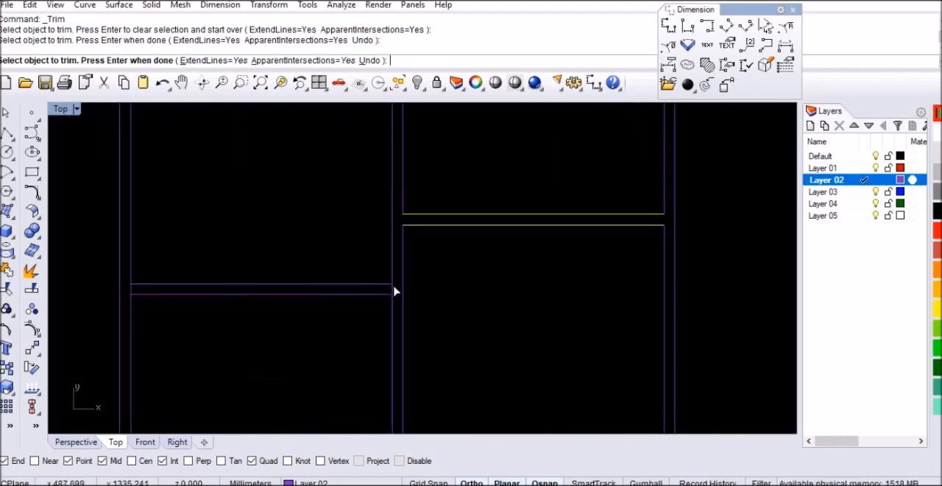
scroll(394, 291, up, 2)
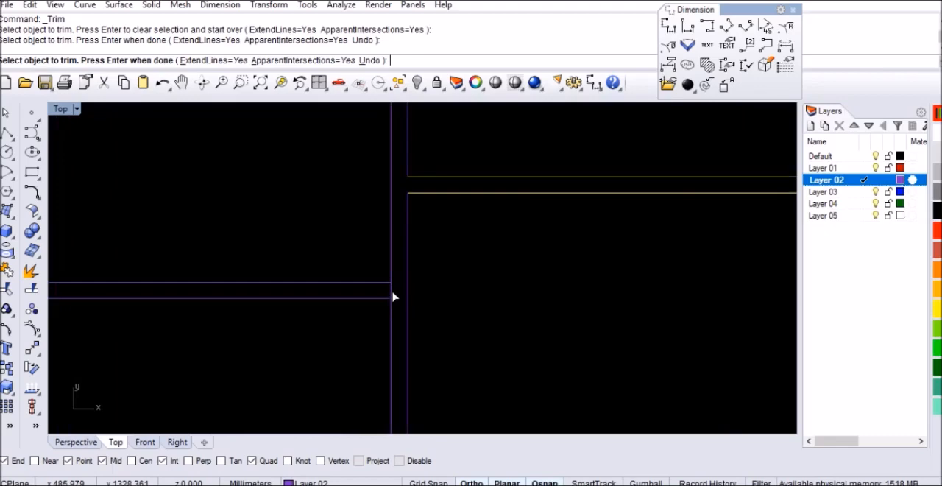
click(391, 289)
scroll(430, 262, down, 2)
key(ctrl+z)
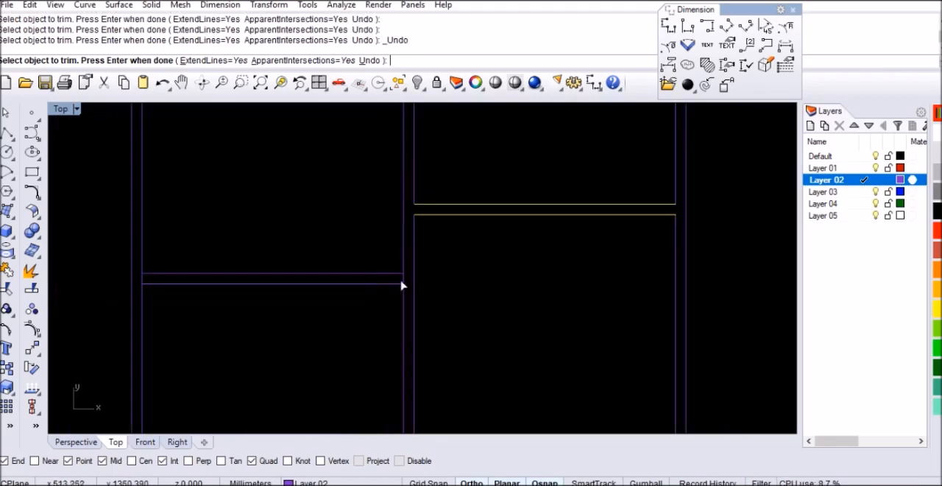
Step: Trim the partition's left edge and the left side panel's inner edge between the two lines of the left shelf
key(Return)
drag(352, 259, 318, 330)
key(Return)
scroll(420, 272, up, 5)
click(459, 253)
scroll(400, 269, down, 4)
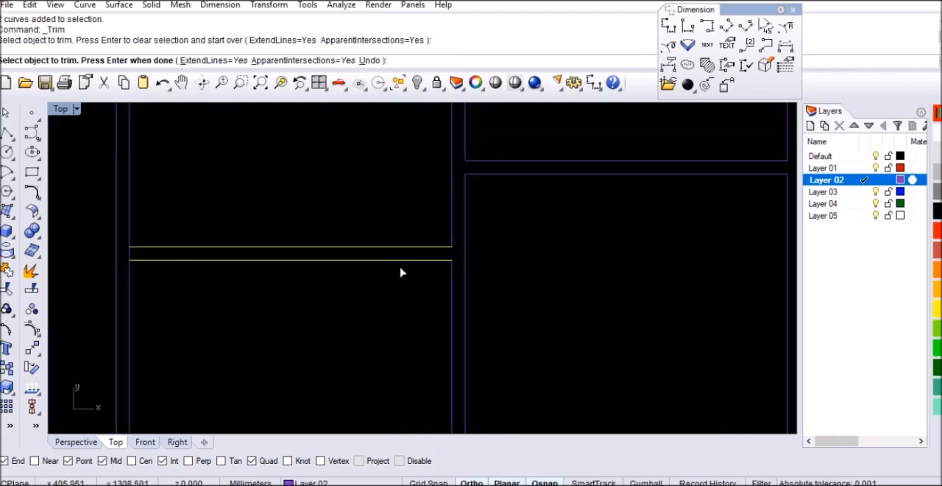
scroll(225, 259, up, 2)
click(223, 261)
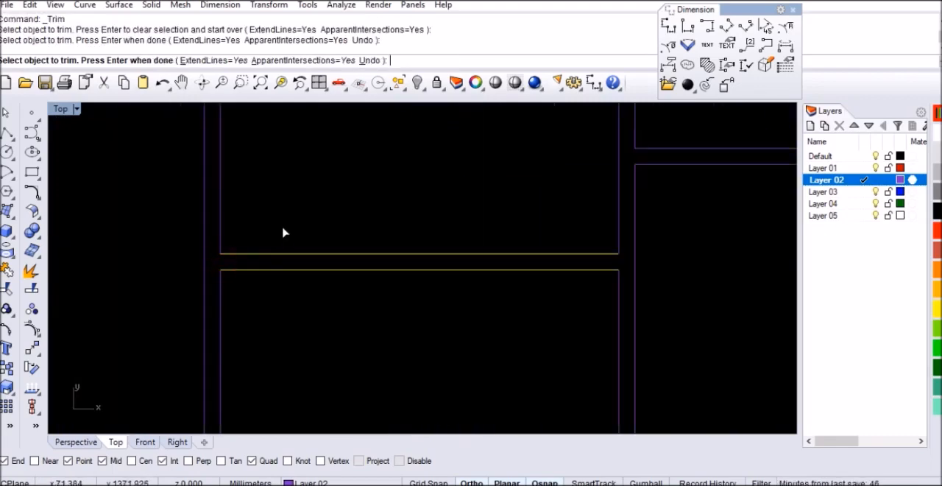
scroll(329, 219, down, 6)
scroll(429, 280, up, 5)
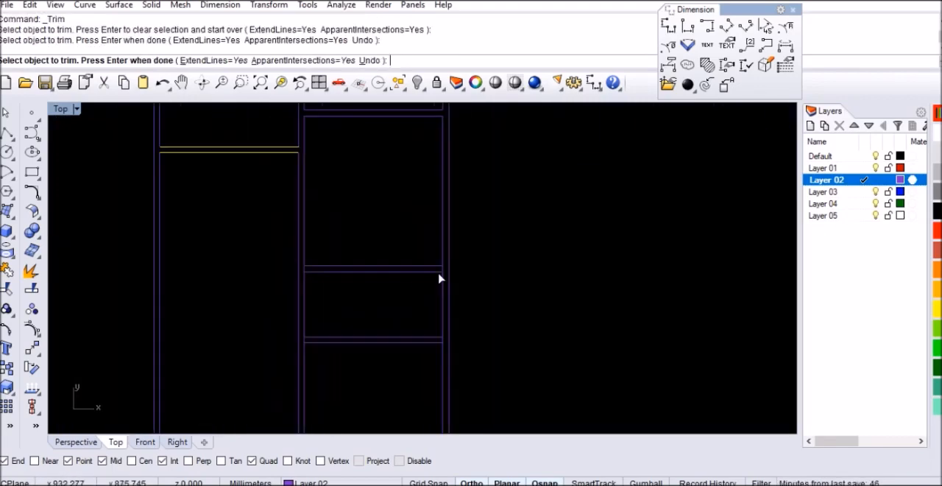
key(Return)
Step: Trim the vertical edges at both ends of the middle right shelf, between its two lines
drag(427, 220, 402, 271)
key(Return)
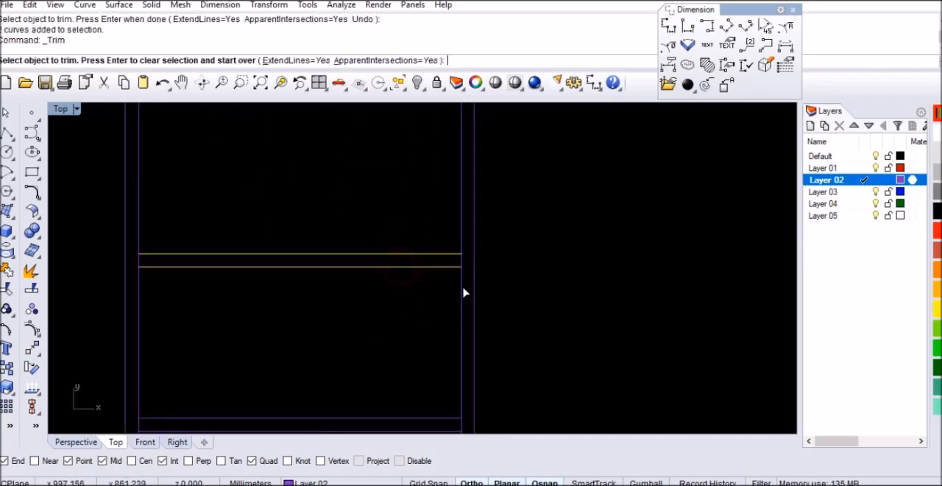
click(460, 264)
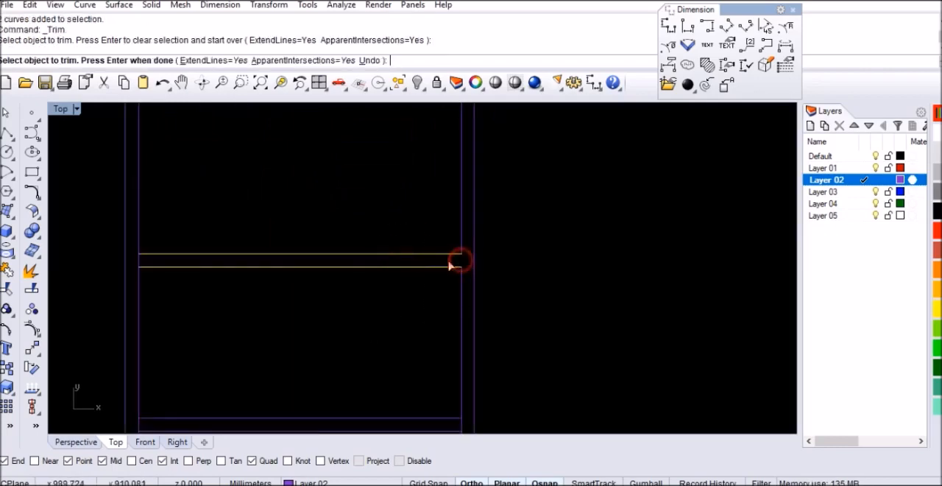
click(142, 267)
scroll(347, 294, down, 3)
key(Return)
Step: Trim the vertical edges at both ends of the lowest right shelf, between its two lines
scroll(342, 295, up, 3)
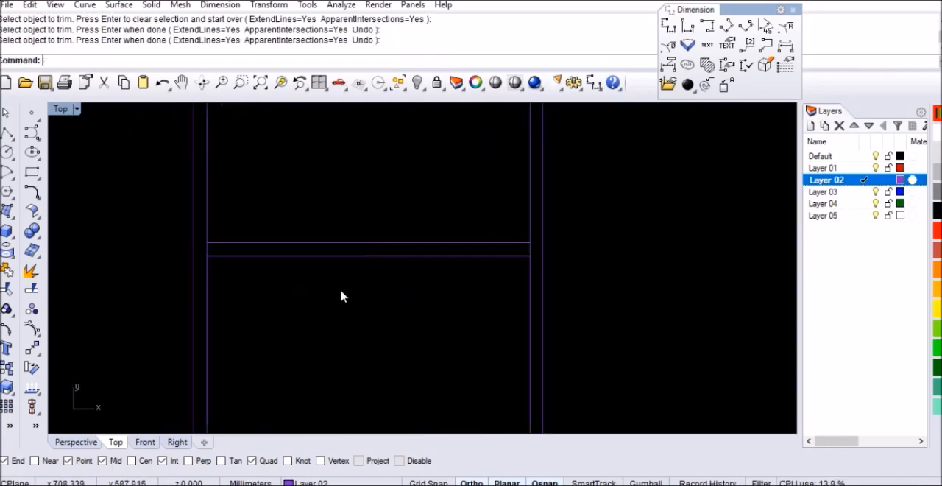
drag(375, 212, 356, 273)
key(Return)
click(525, 248)
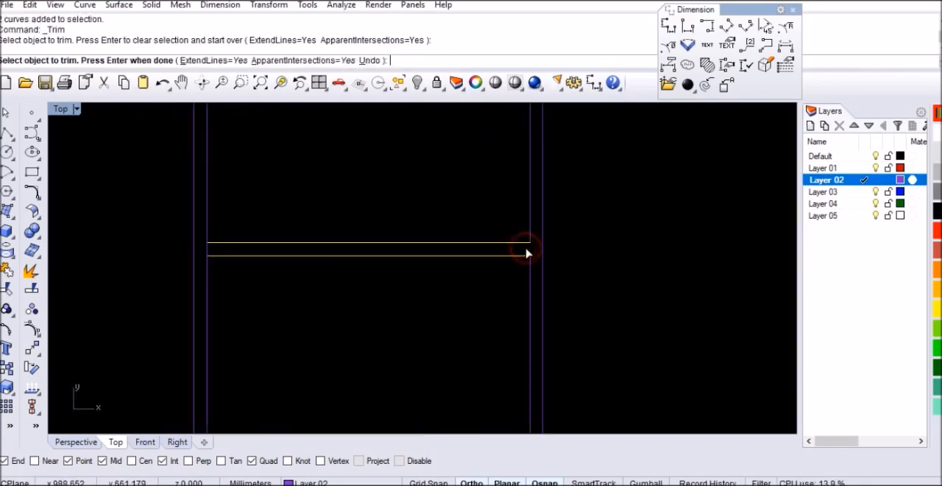
click(206, 253)
scroll(389, 236, down, 3)
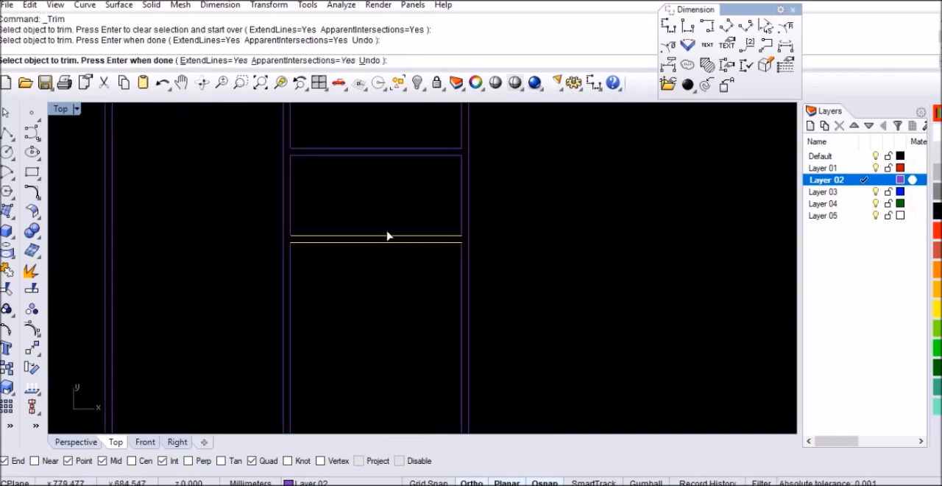
key(Return)
Step: Clear the selection and inspect the whole cabinet drawing from the arched crown down to the legs
scroll(449, 254, down, 2)
scroll(446, 309, down, 4)
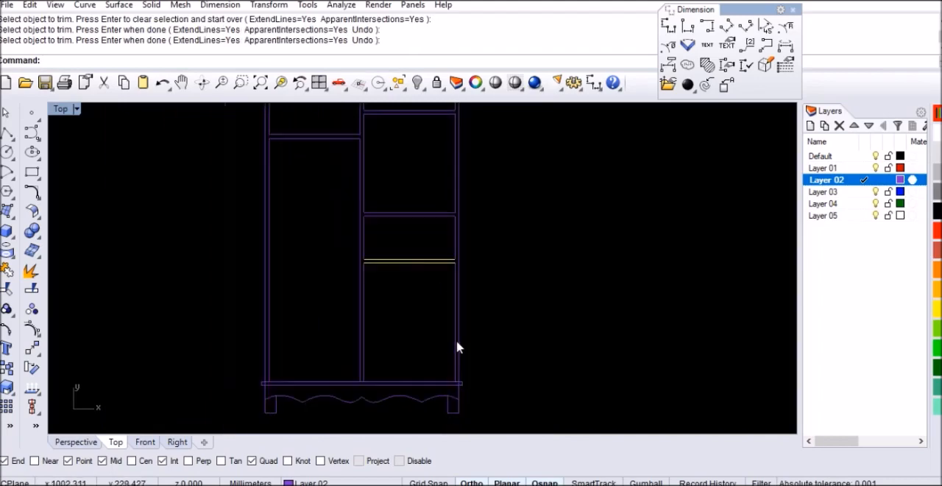
scroll(393, 192, up, 3)
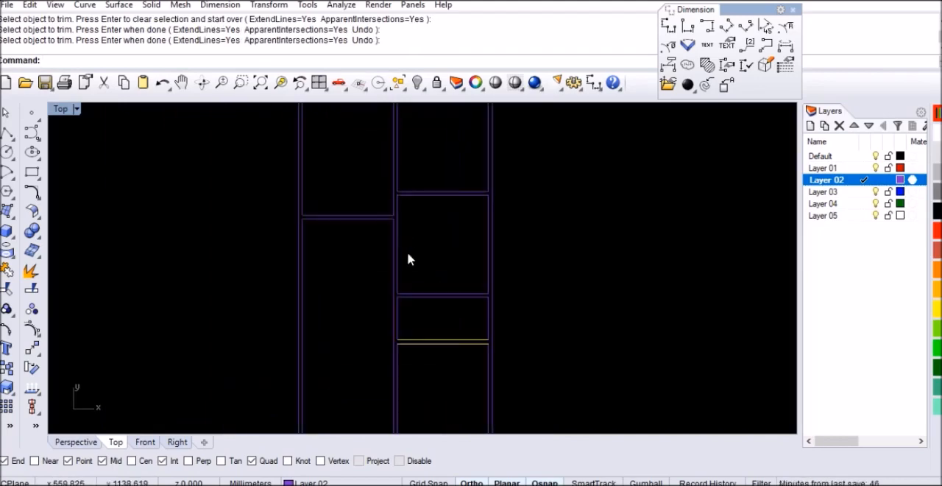
scroll(410, 259, down, 5)
scroll(409, 259, down, 1)
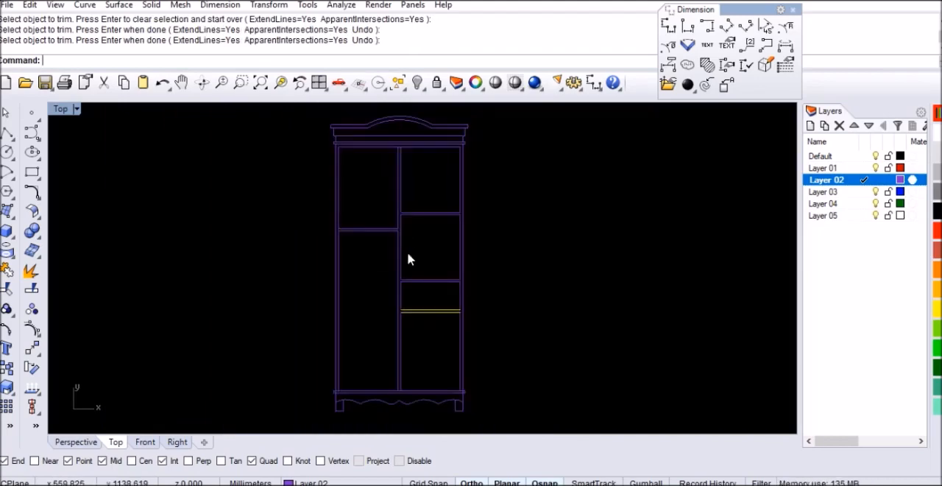
click(518, 288)
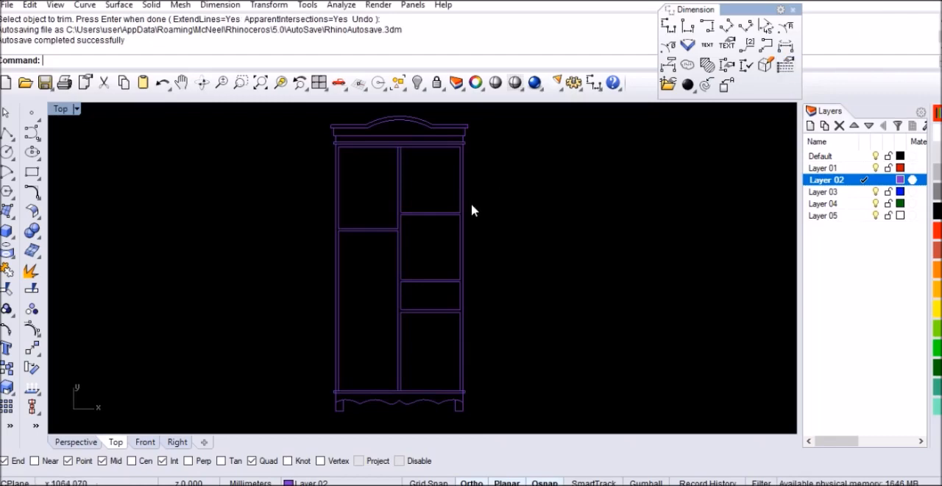
click(531, 256)
scroll(465, 236, down, 2)
scroll(437, 165, up, 6)
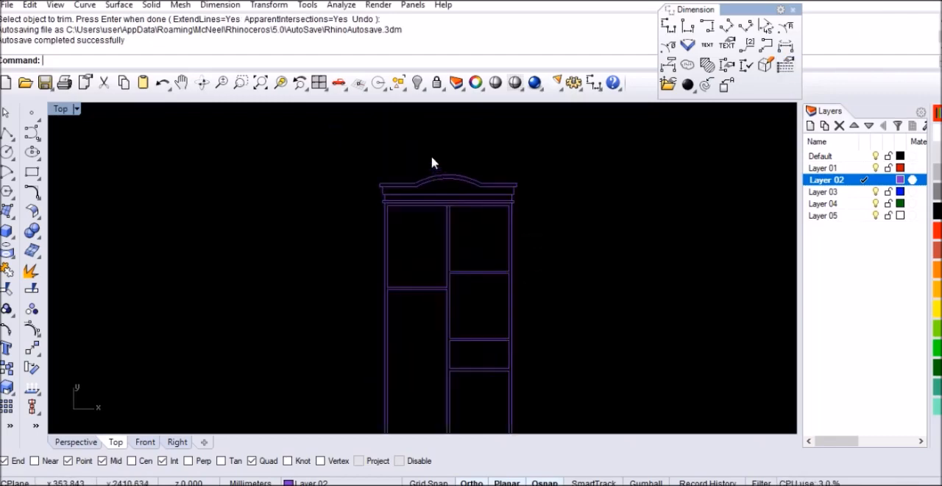
scroll(454, 193, down, 3)
scroll(444, 332, up, 2)
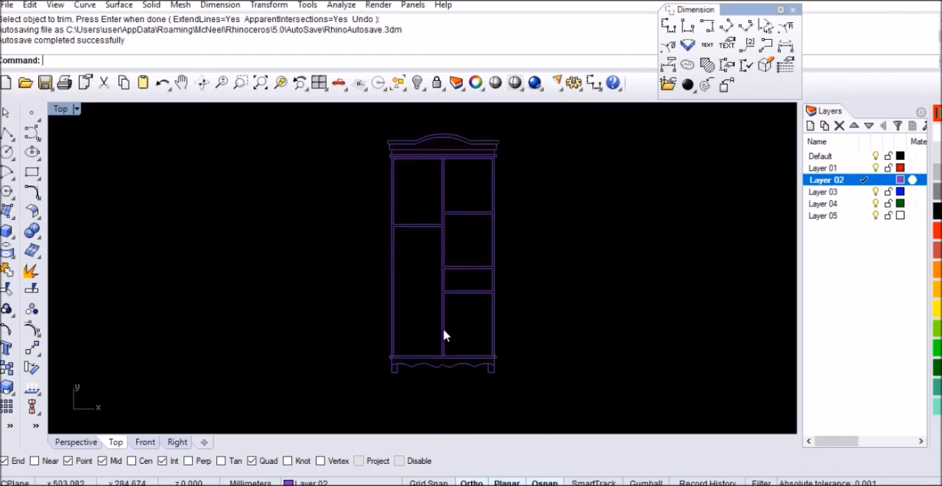
scroll(460, 221, down, 2)
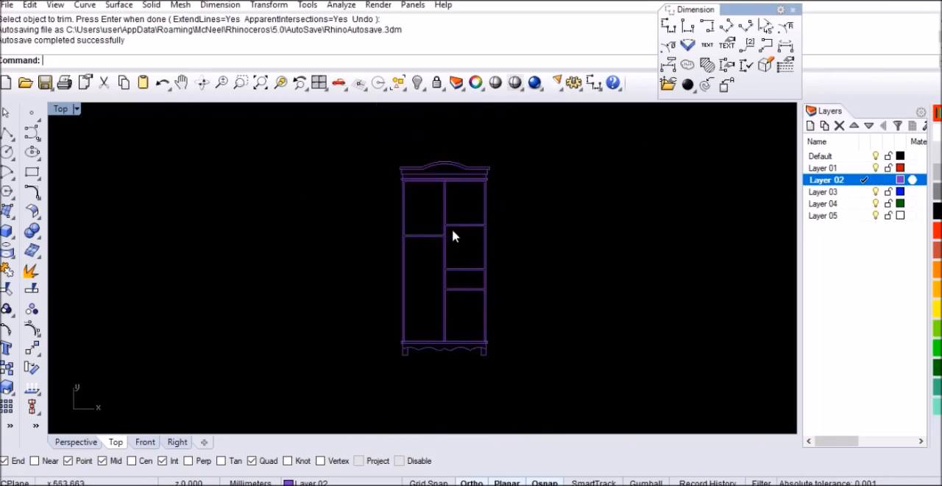
scroll(450, 242, up, 2)
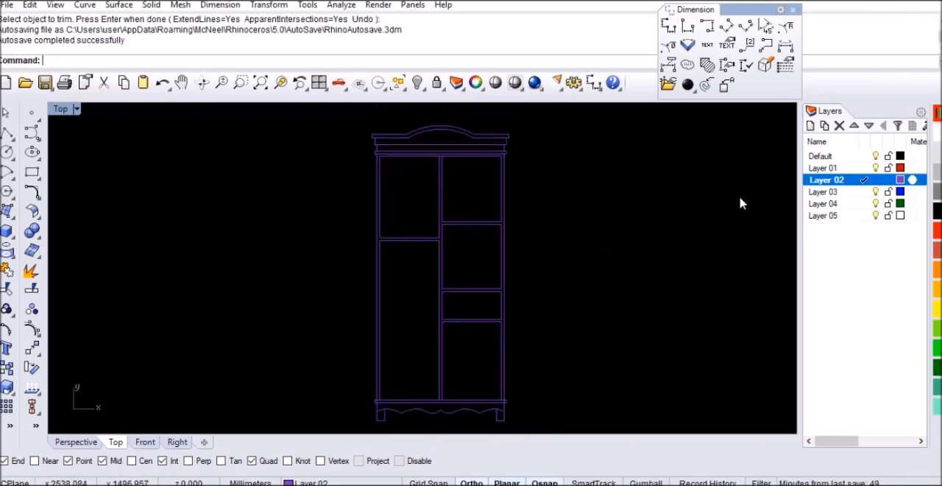